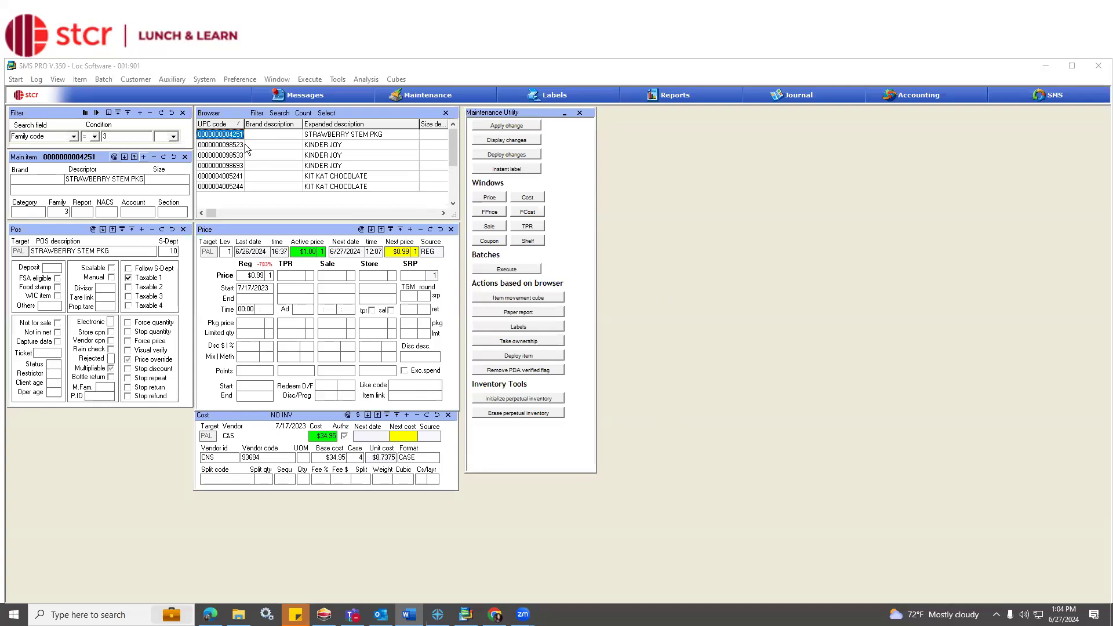
Compare the price details of the three KINDER JOY items and check their like code.
{"action": "left_click", "coordinate": [245, 145]}
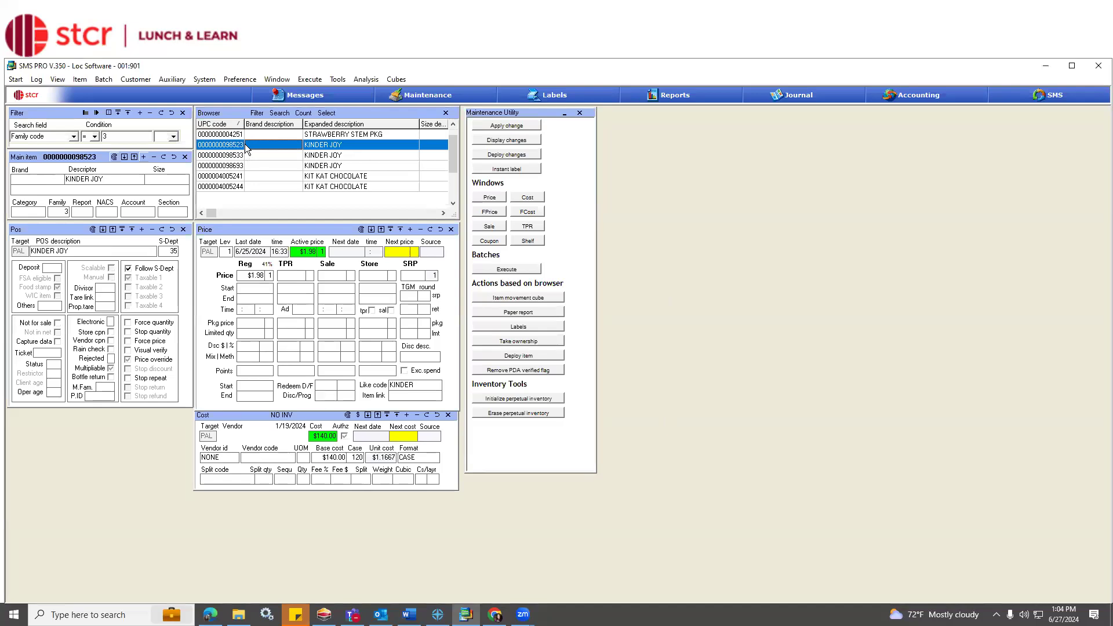
{"action": "left_click", "coordinate": [266, 155]}
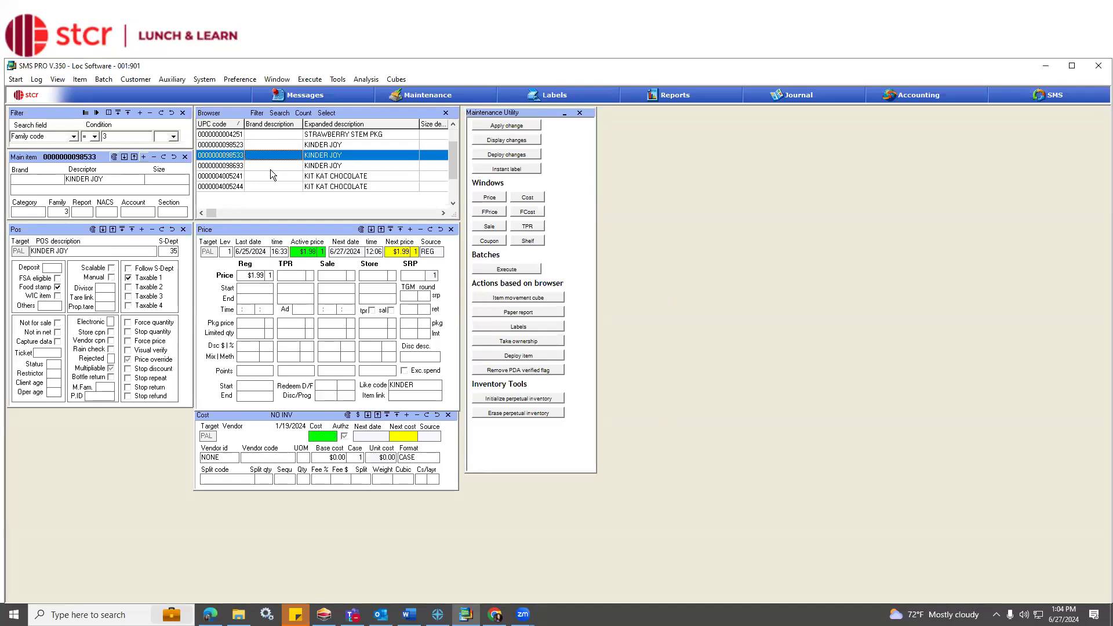
{"action": "left_click", "coordinate": [269, 167]}
{"action": "left_click", "coordinate": [269, 145]}
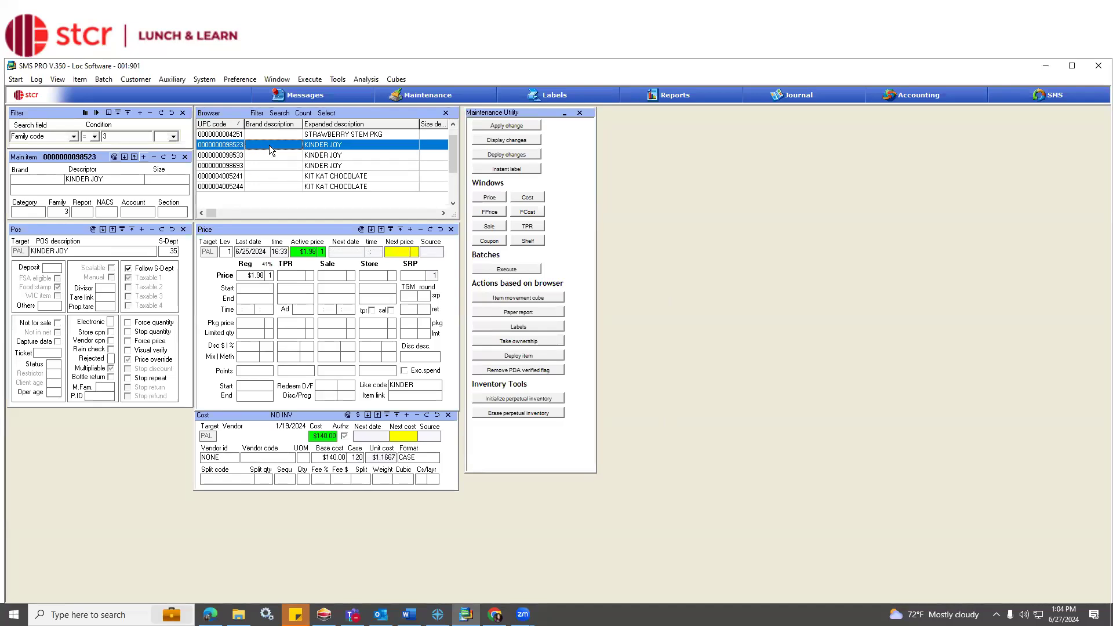
{"action": "left_click", "coordinate": [268, 158]}
{"action": "left_click", "coordinate": [266, 167]}
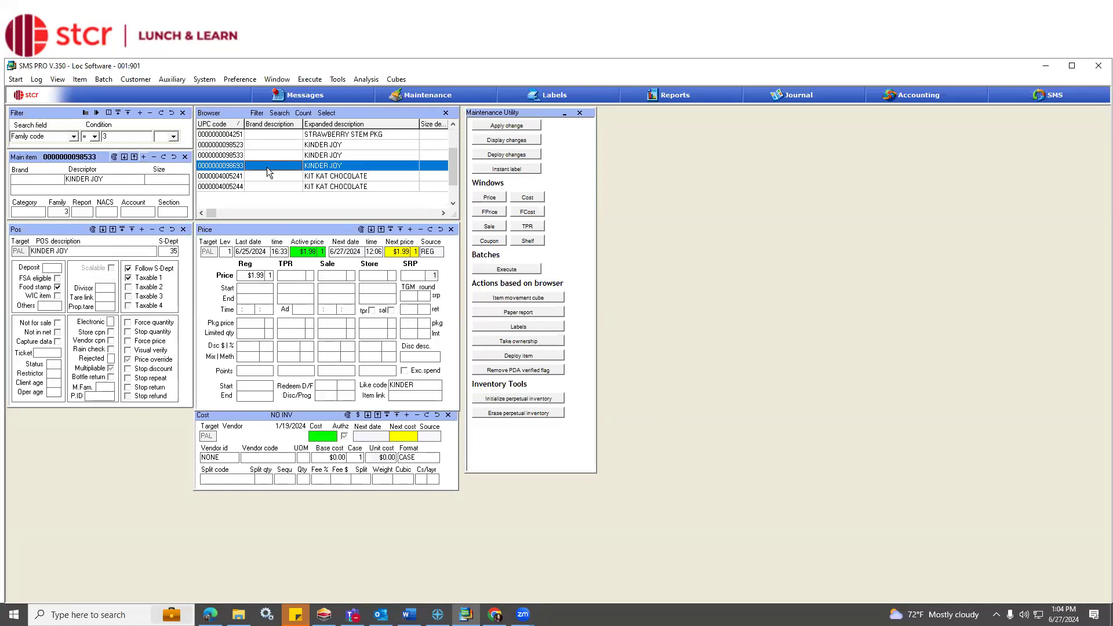
{"action": "left_click", "coordinate": [262, 145]}
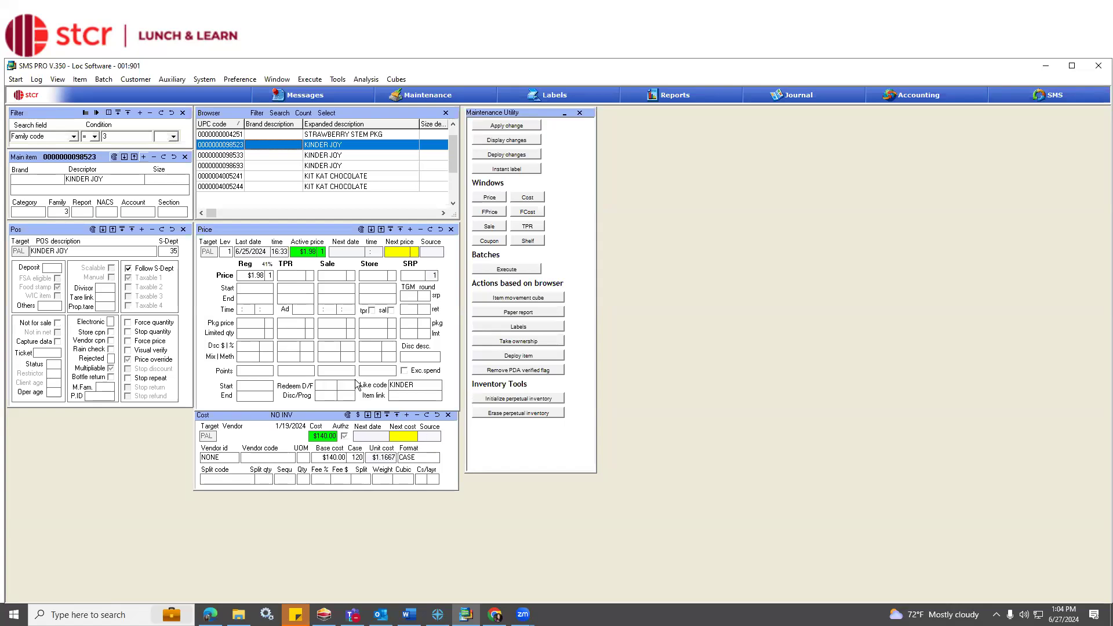
{"action": "left_click", "coordinate": [411, 385]}
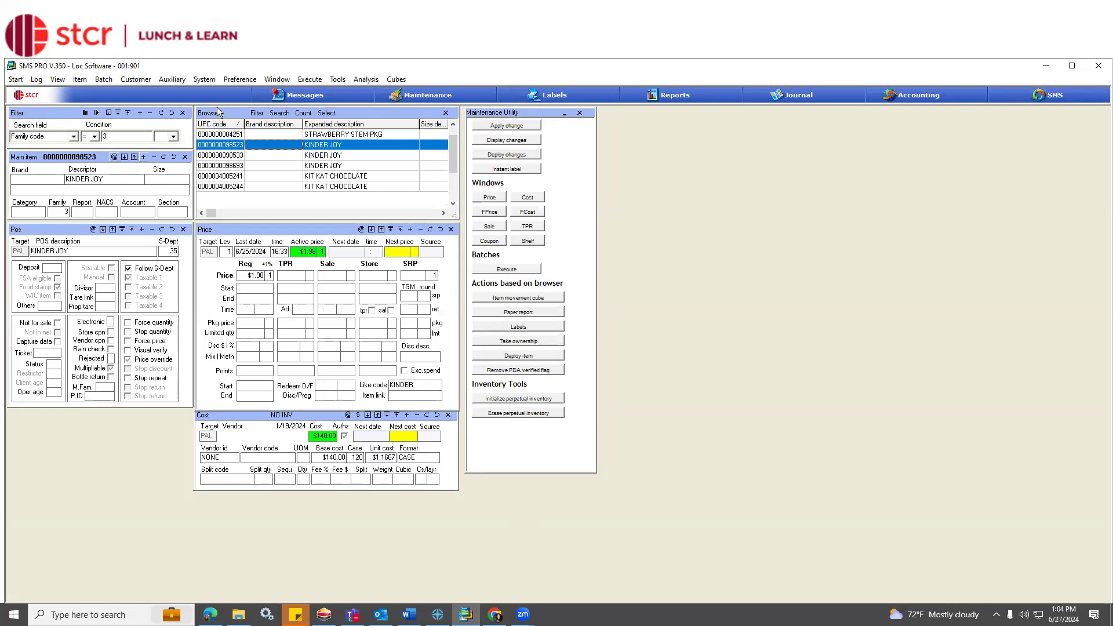
Open the Like code table, place it beside the Maintenance Utility window, and locate the KINDER entry.
{"action": "left_click", "coordinate": [182, 81]}
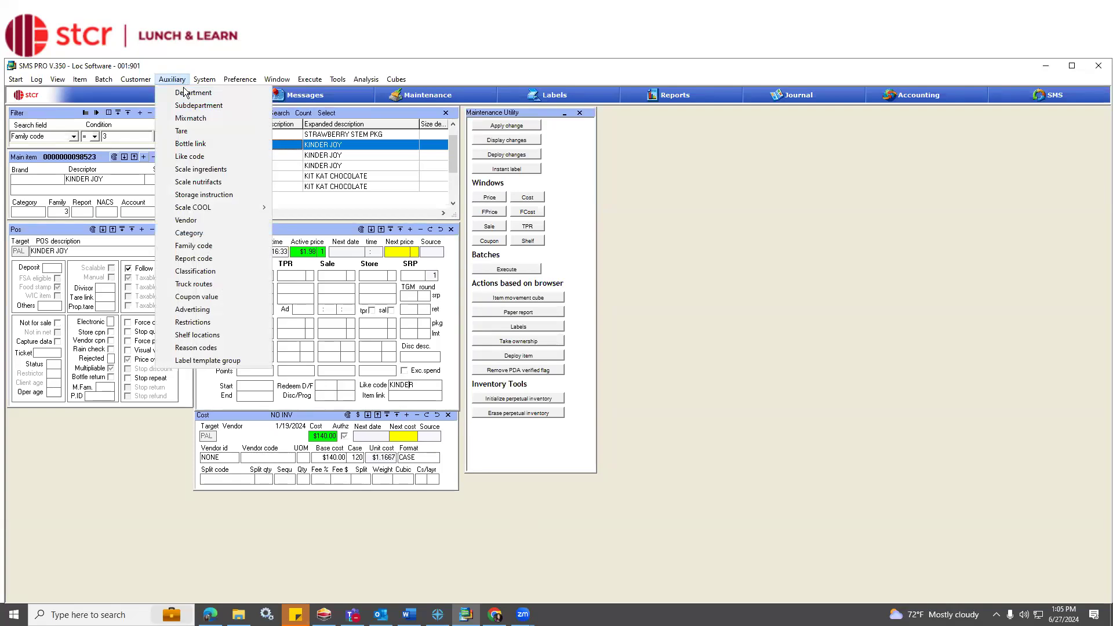
{"action": "left_click", "coordinate": [201, 161]}
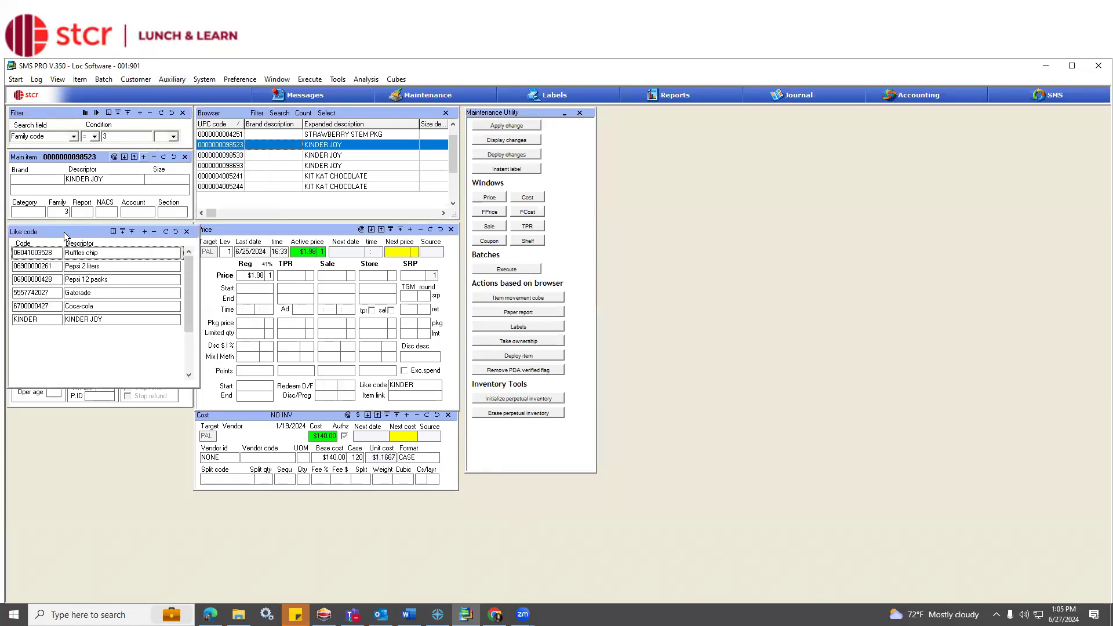
{"action": "left_click_drag", "start_coordinate": [64, 236], "coordinate": [669, 141]}
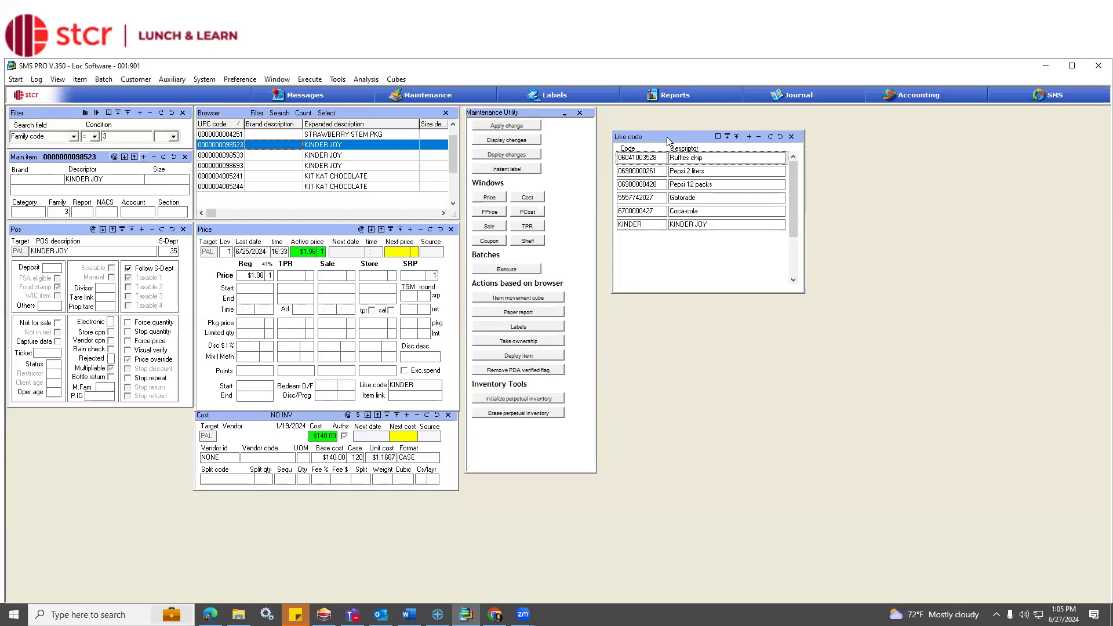
{"action": "left_click", "coordinate": [642, 159]}
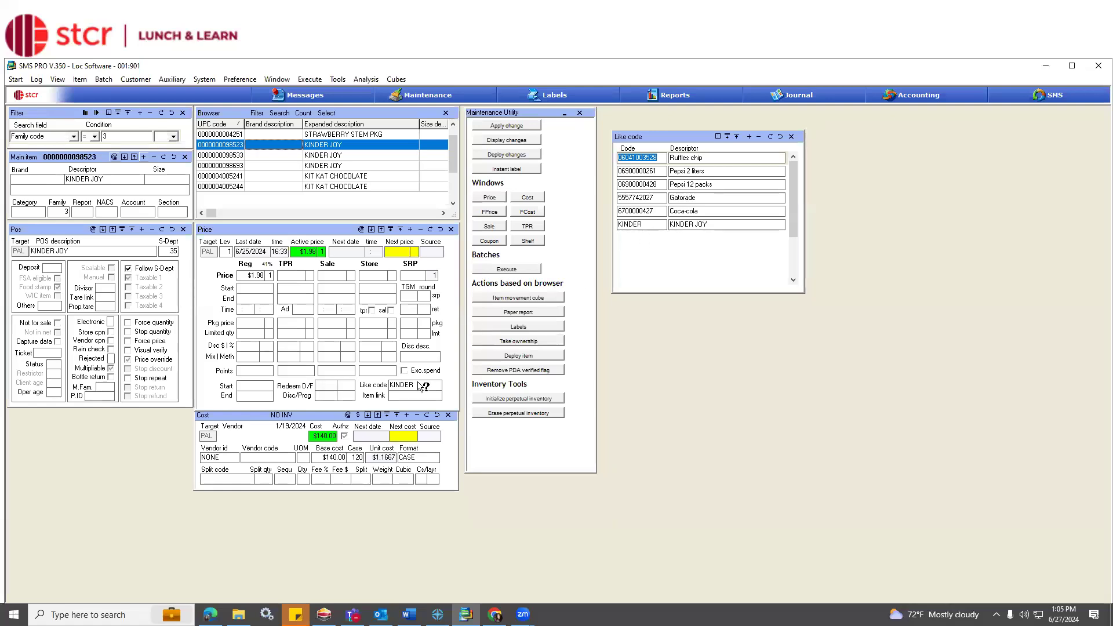
{"action": "left_click", "coordinate": [661, 221]}
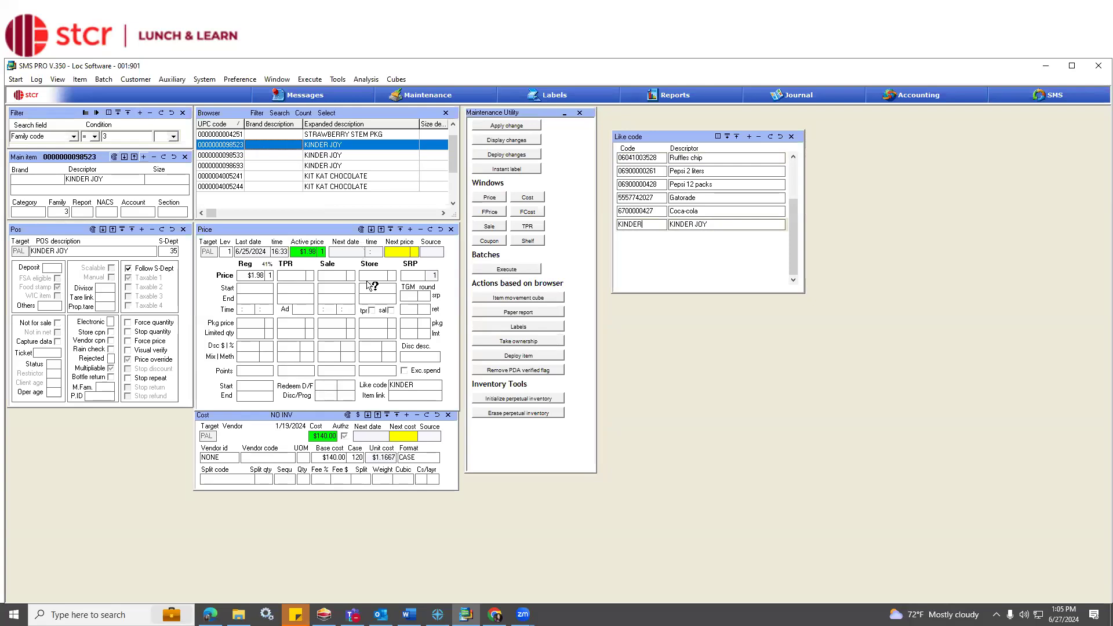
Add a like code TEST123 with the descriptor Test and save it.
{"action": "left_click", "coordinate": [749, 137]}
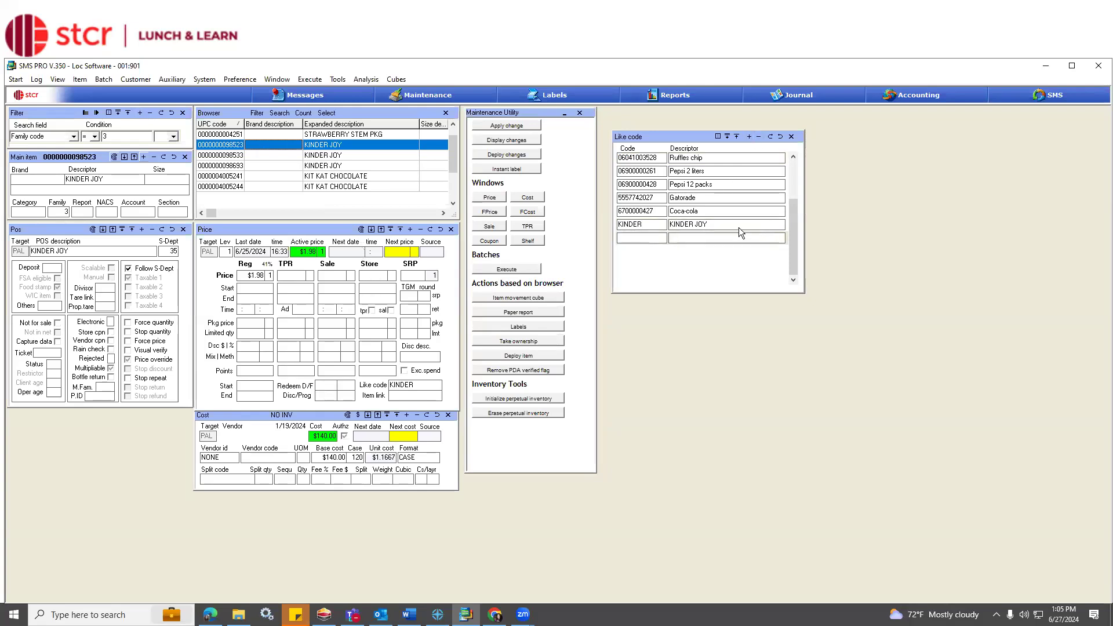
{"action": "type", "text": "TEST"}
{"action": "left_click_drag", "start_coordinate": [657, 238], "coordinate": [572, 246]}
{"action": "left_click", "coordinate": [690, 241]}
{"action": "type", "text": "Test"}
{"action": "left_click", "coordinate": [767, 140]}
{"action": "left_click", "coordinate": [319, 156]}
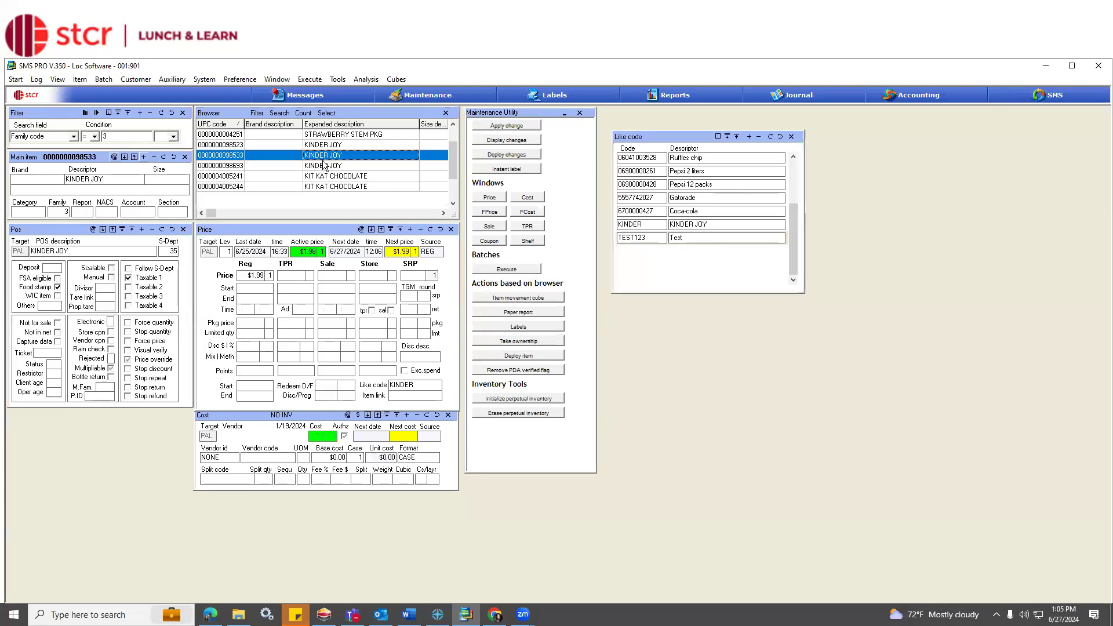
{"action": "left_click", "coordinate": [325, 165]}
{"action": "left_click", "coordinate": [324, 146]}
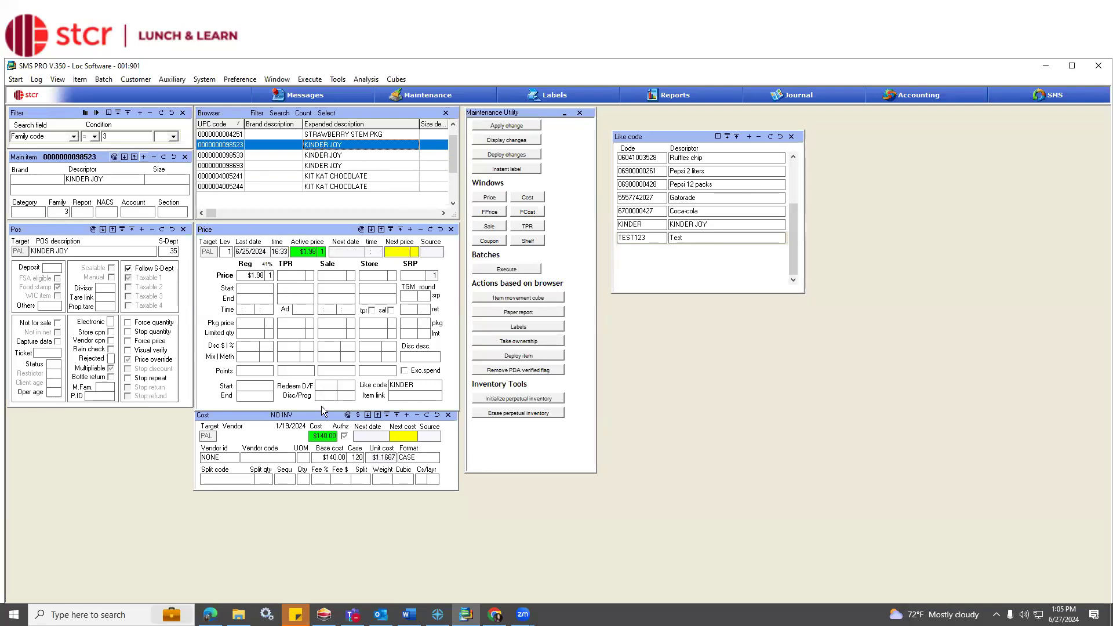
{"action": "left_click", "coordinate": [244, 276]}
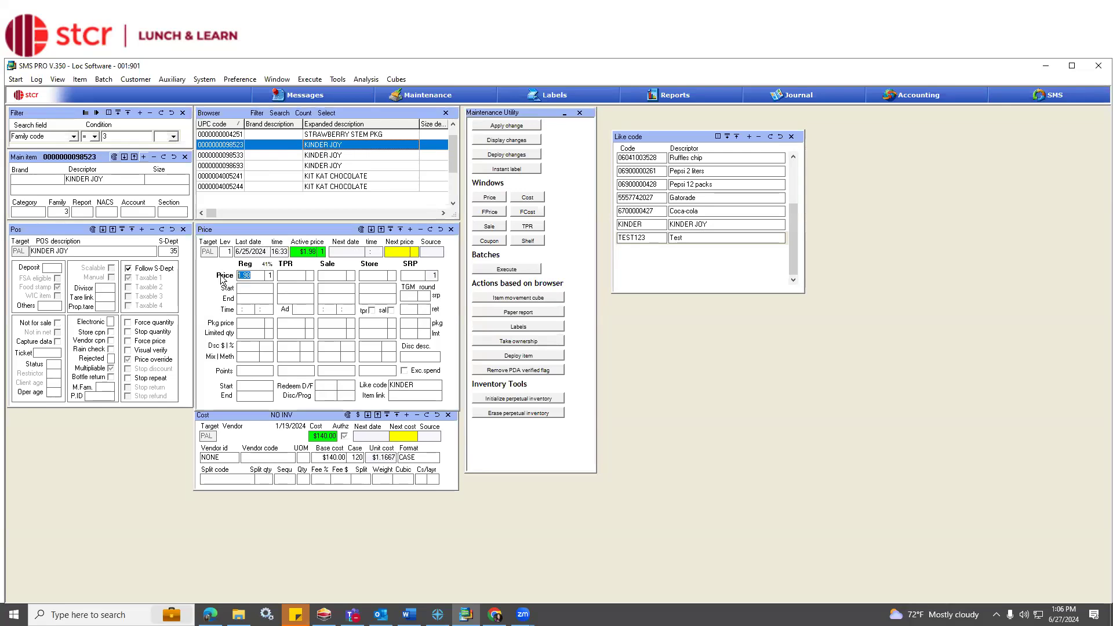
{"action": "type", "text": "1.99"}
{"action": "left_click", "coordinate": [431, 230]}
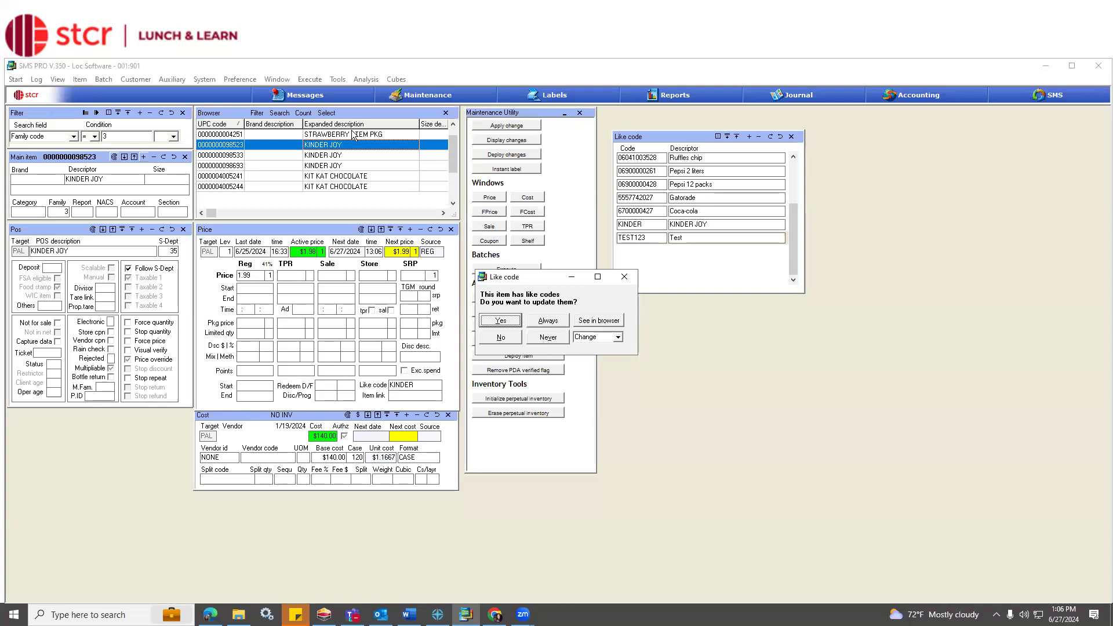
Update the items sharing the like code, using the Change option.
{"action": "left_click", "coordinate": [617, 338]}
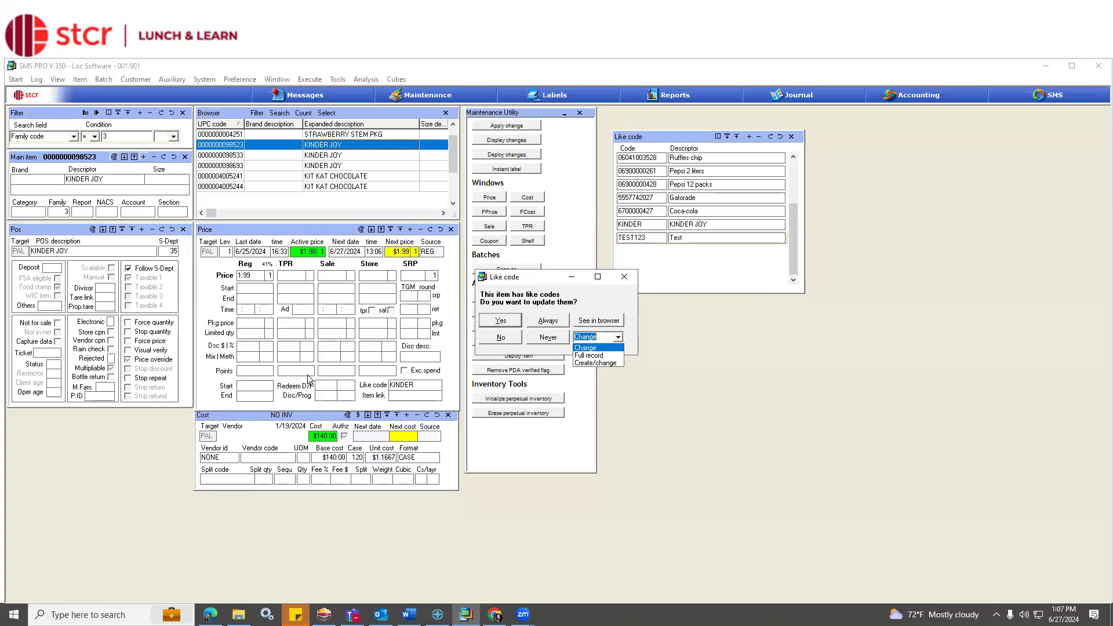
{"action": "left_click", "coordinate": [584, 349]}
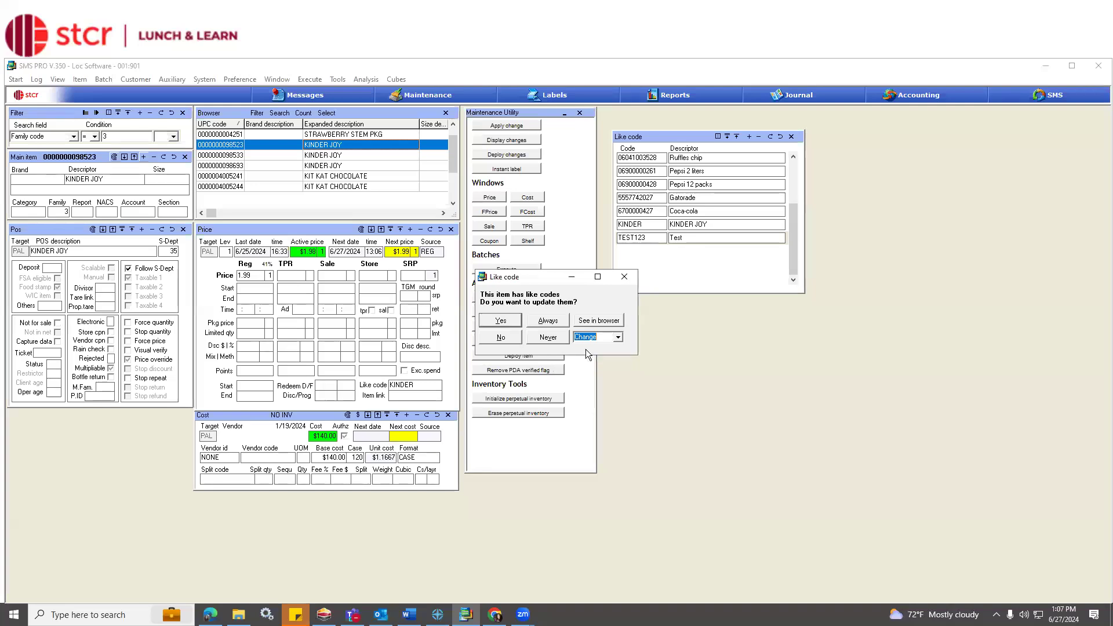
{"action": "left_click", "coordinate": [518, 324]}
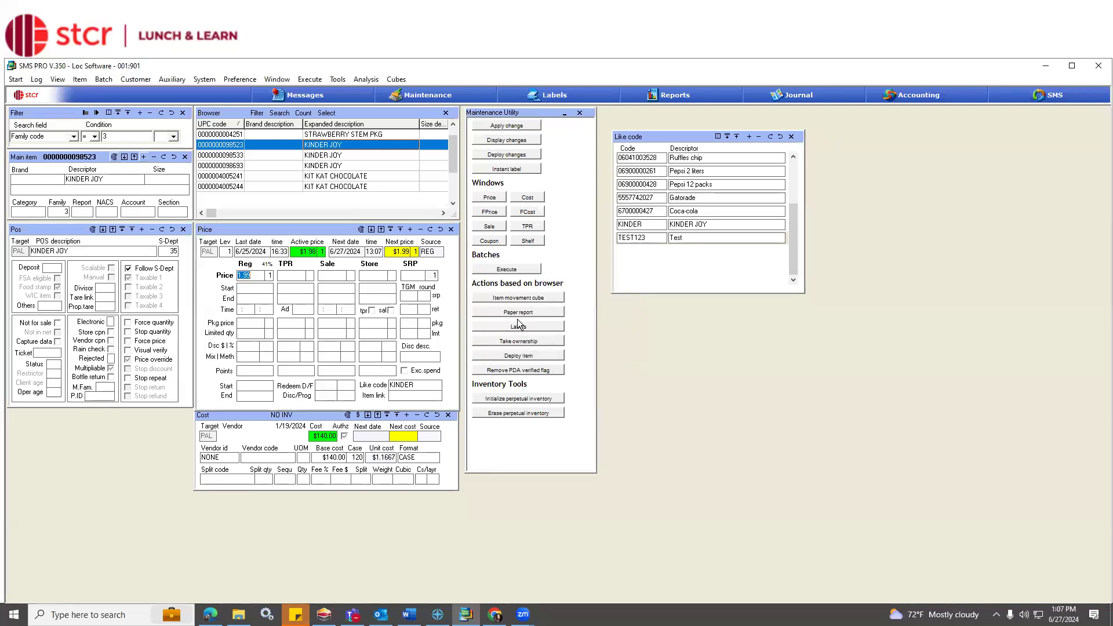
Check the regular and next prices on each of the three KINDER JOY items.
{"action": "left_click", "coordinate": [366, 165]}
{"action": "left_click", "coordinate": [364, 155]}
{"action": "left_click", "coordinate": [361, 145]}
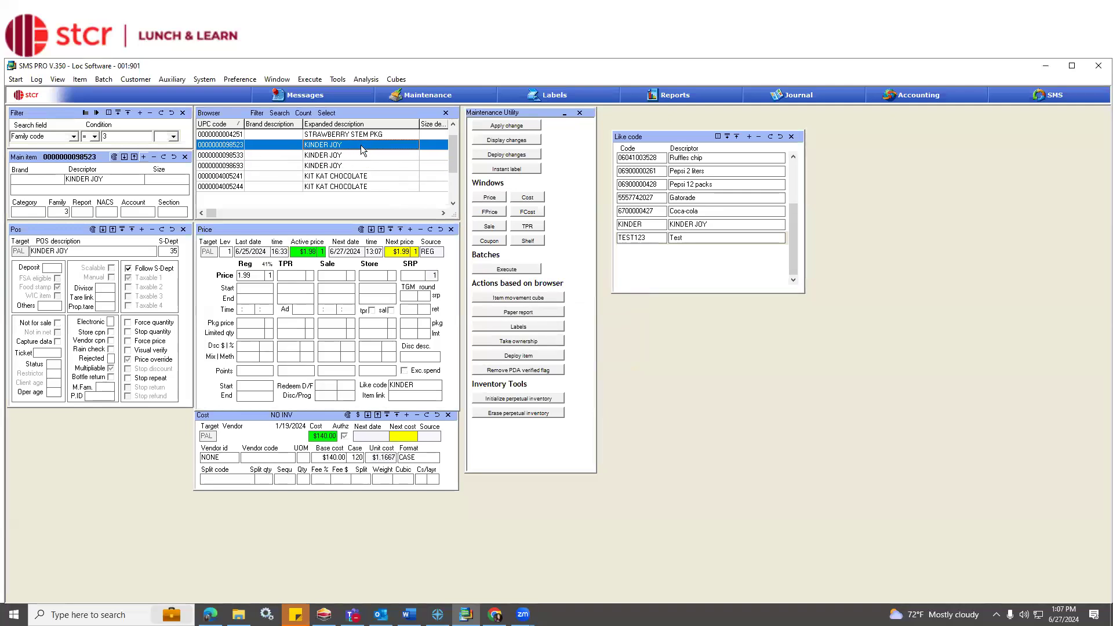
{"action": "left_click", "coordinate": [365, 157]}
{"action": "left_click", "coordinate": [364, 167]}
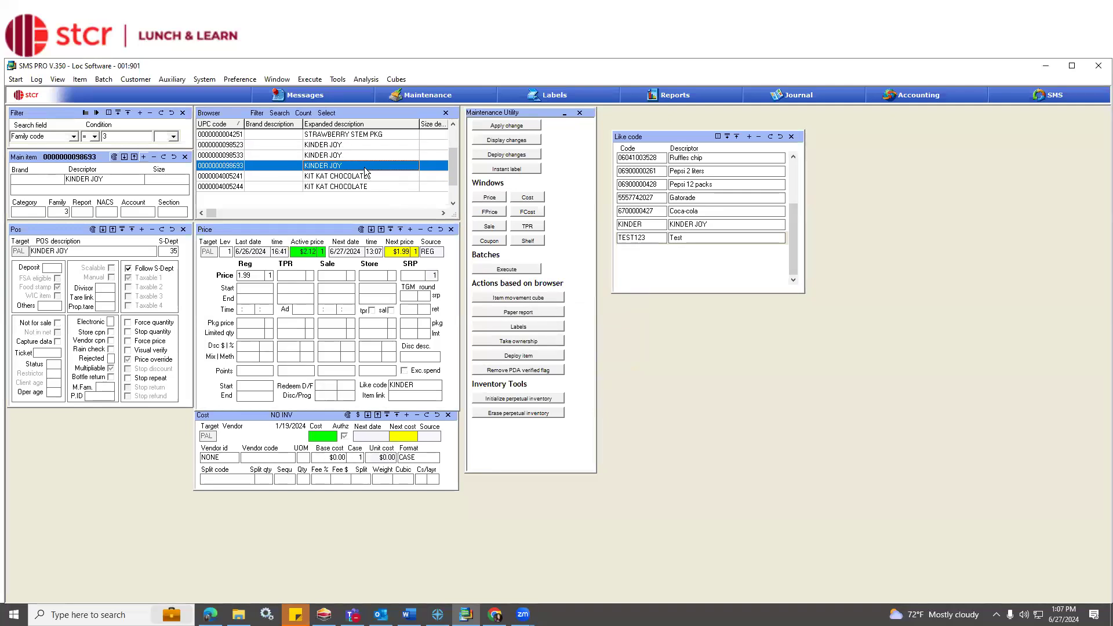
{"action": "left_click", "coordinate": [361, 155]}
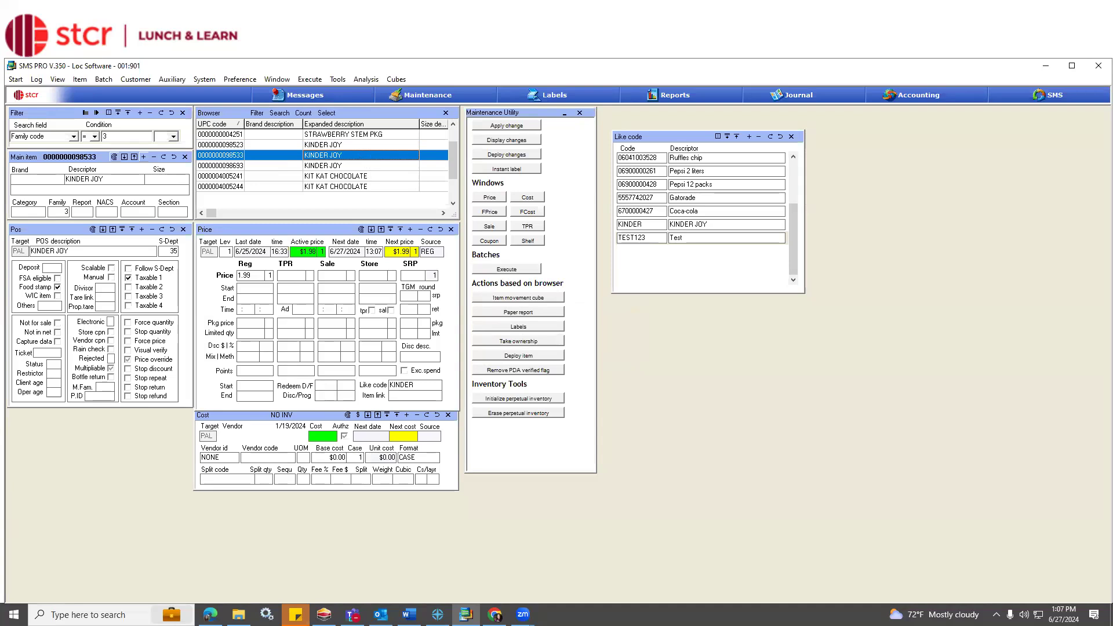
Examine the sale price, package price and package quantity of the two KIT KAT CHOCOLATE items.
{"action": "left_click", "coordinate": [346, 177]}
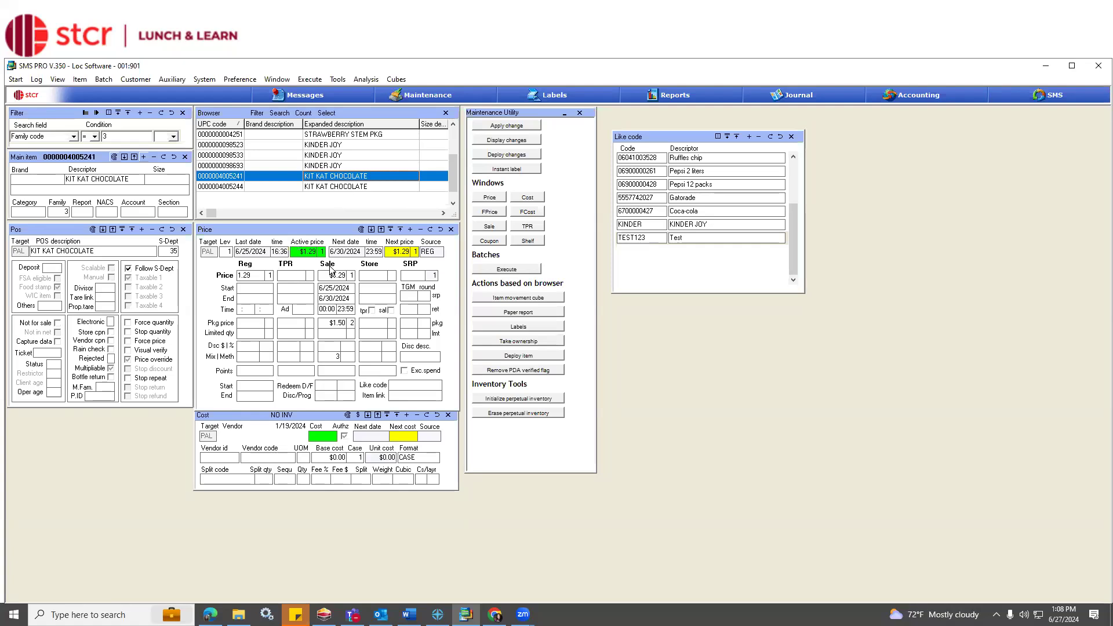
{"action": "left_click", "coordinate": [344, 187]}
{"action": "left_click", "coordinate": [340, 176]}
{"action": "left_click", "coordinate": [350, 323]}
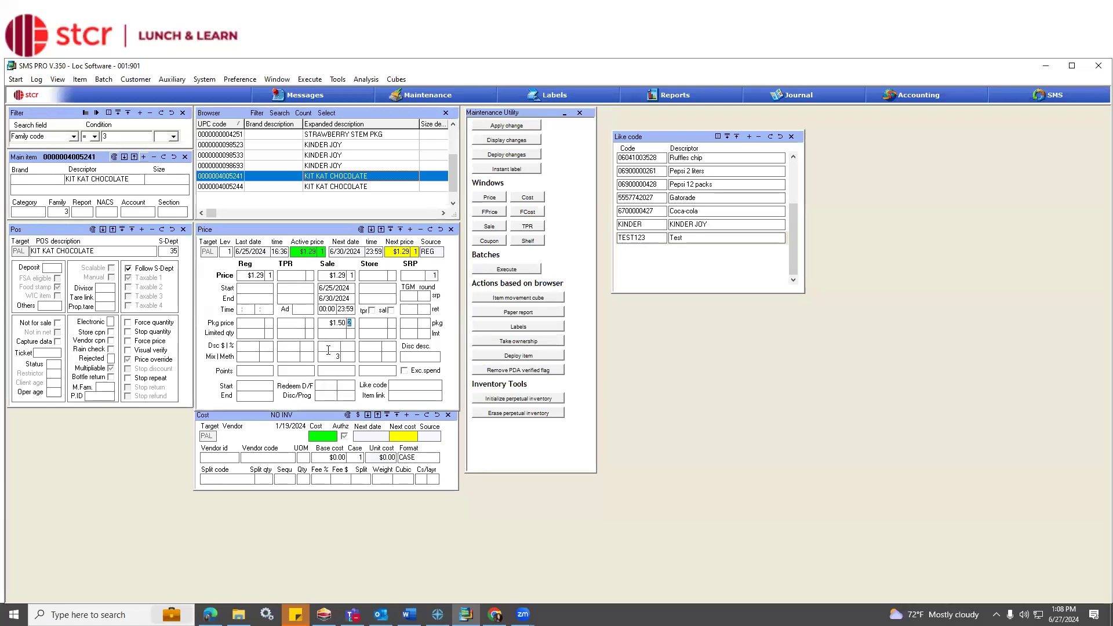
{"action": "left_click", "coordinate": [337, 323]}
Open the Mix&Match table below the Like code window and add number 4 with the descriptor TEST SALE, saving it.
{"action": "left_click", "coordinate": [163, 78]}
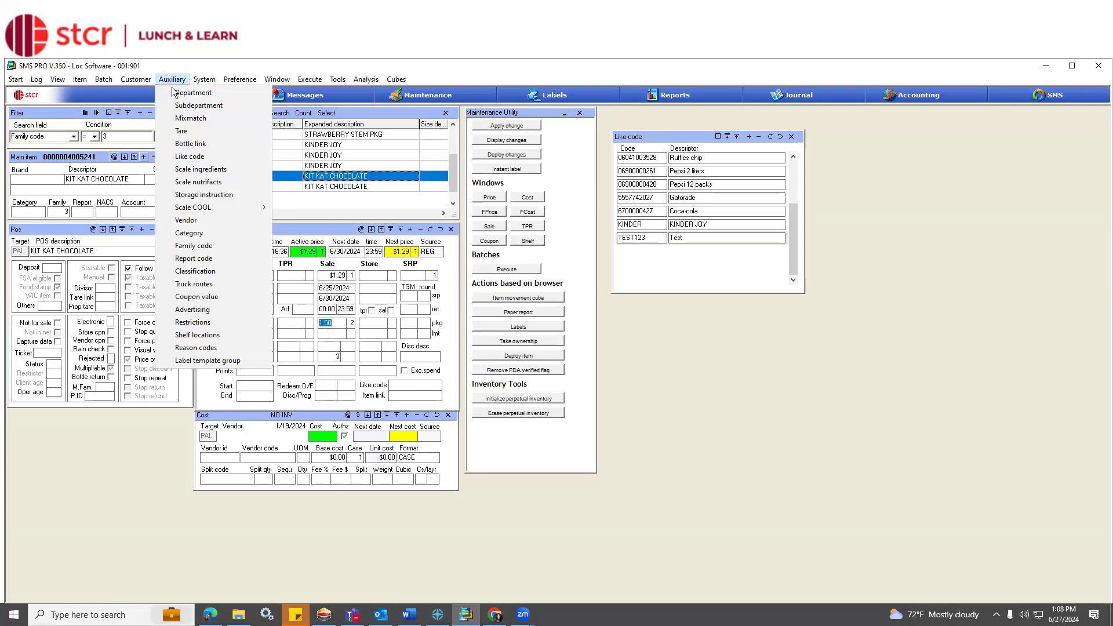
{"action": "left_click", "coordinate": [177, 119]}
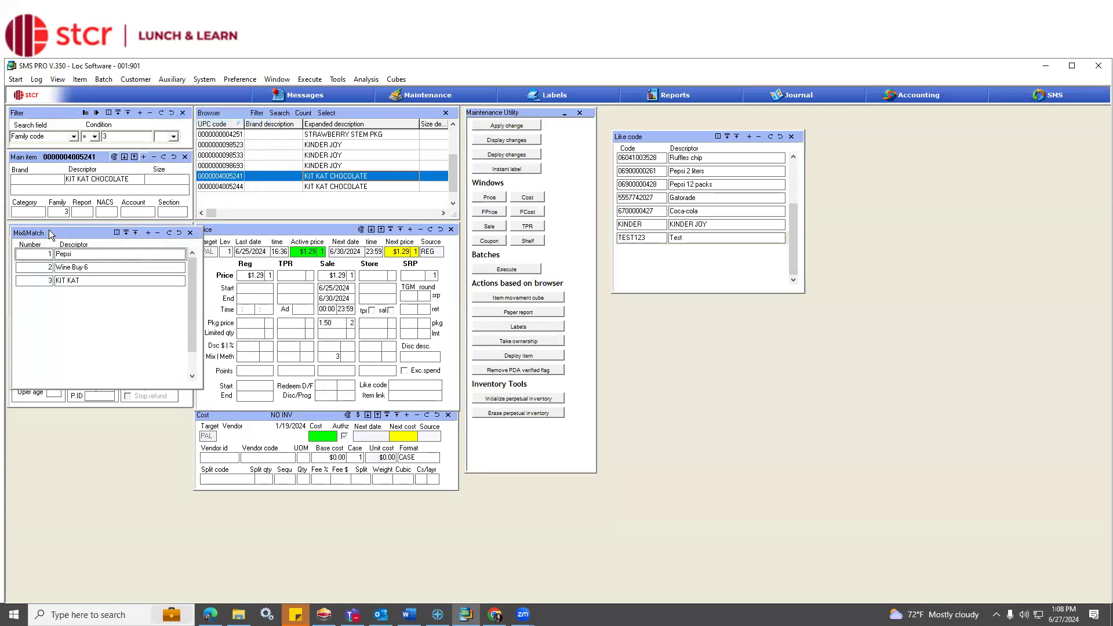
{"action": "left_click_drag", "start_coordinate": [49, 231], "coordinate": [658, 301]}
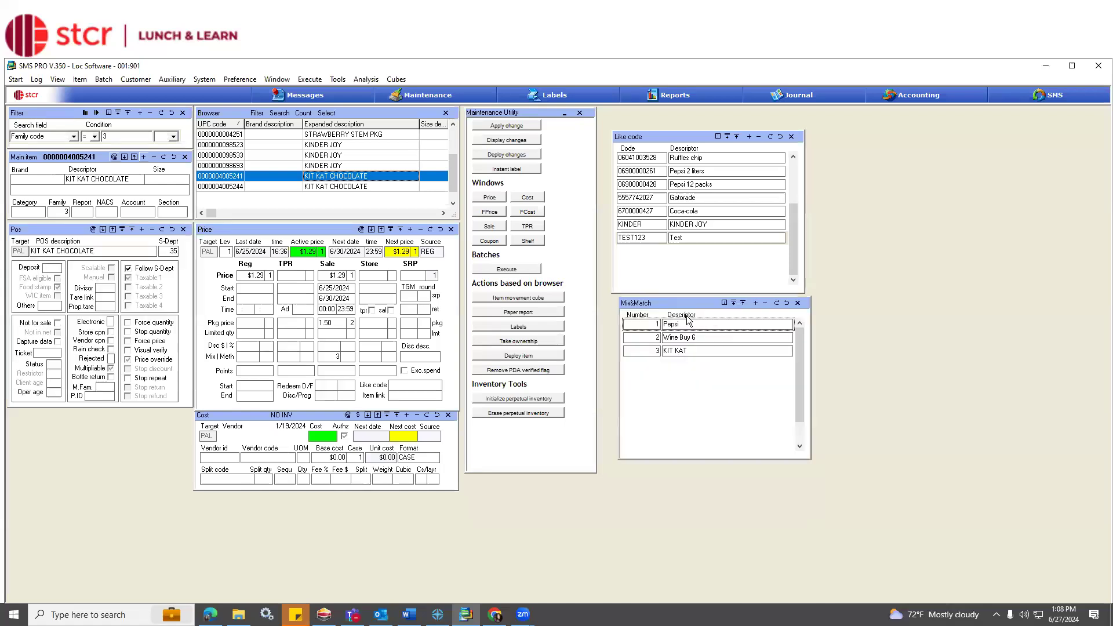
{"action": "left_click", "coordinate": [756, 303]}
{"action": "type", "text": "4"}
{"action": "left_click", "coordinate": [677, 366]}
{"action": "type", "text": "TEST SALE"}
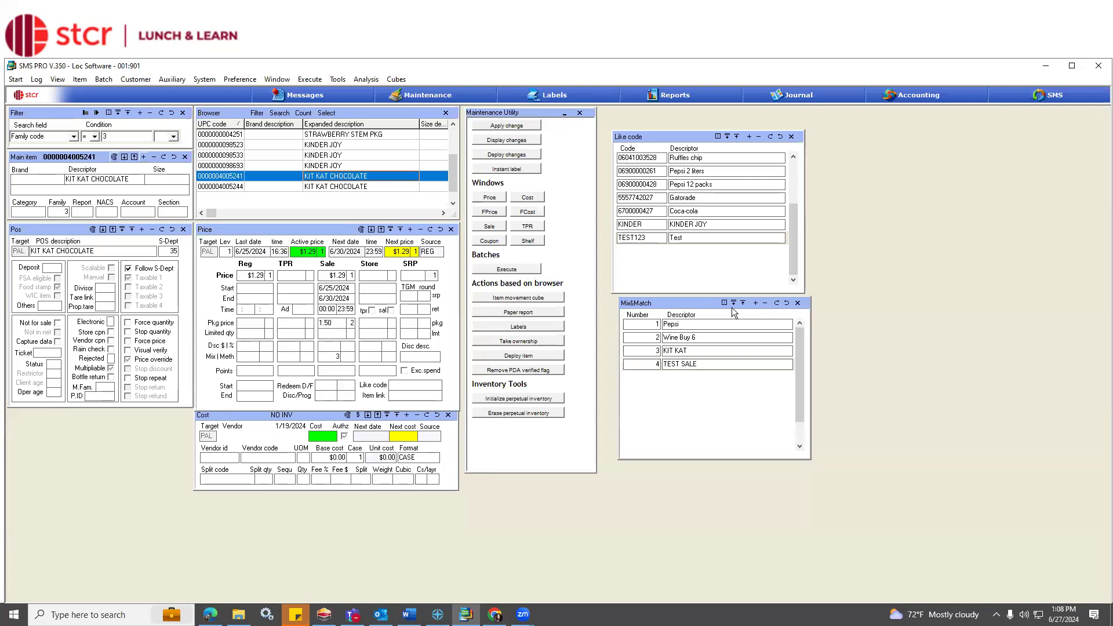
{"action": "left_click", "coordinate": [777, 303]}
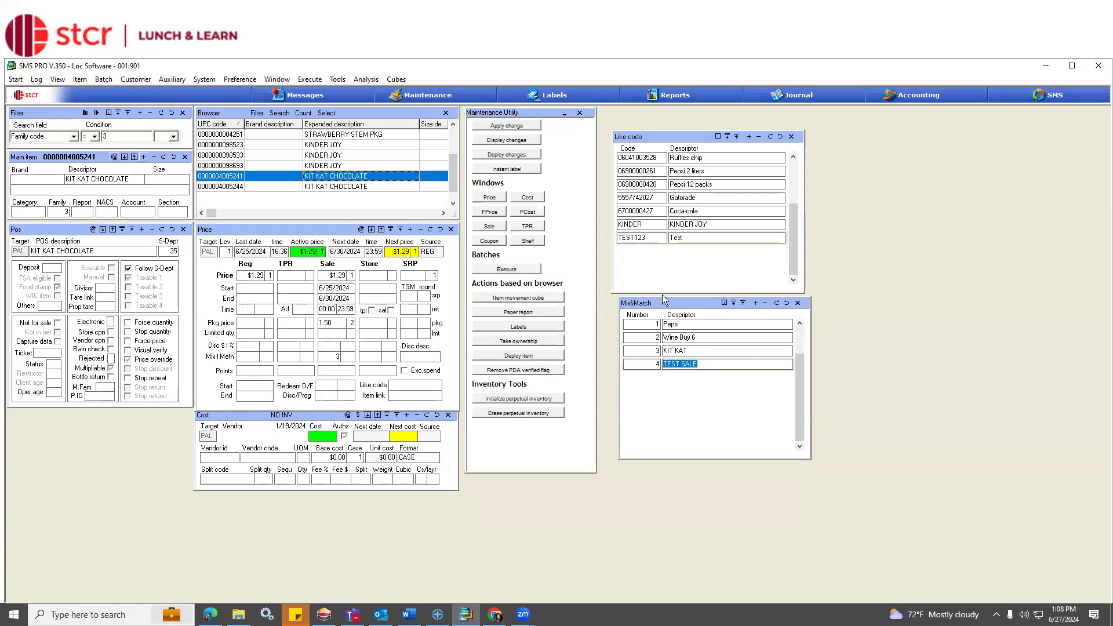
Check the sale mix-and-match number on both KIT KAT CHOCOLATE items.
{"action": "left_click", "coordinate": [335, 356]}
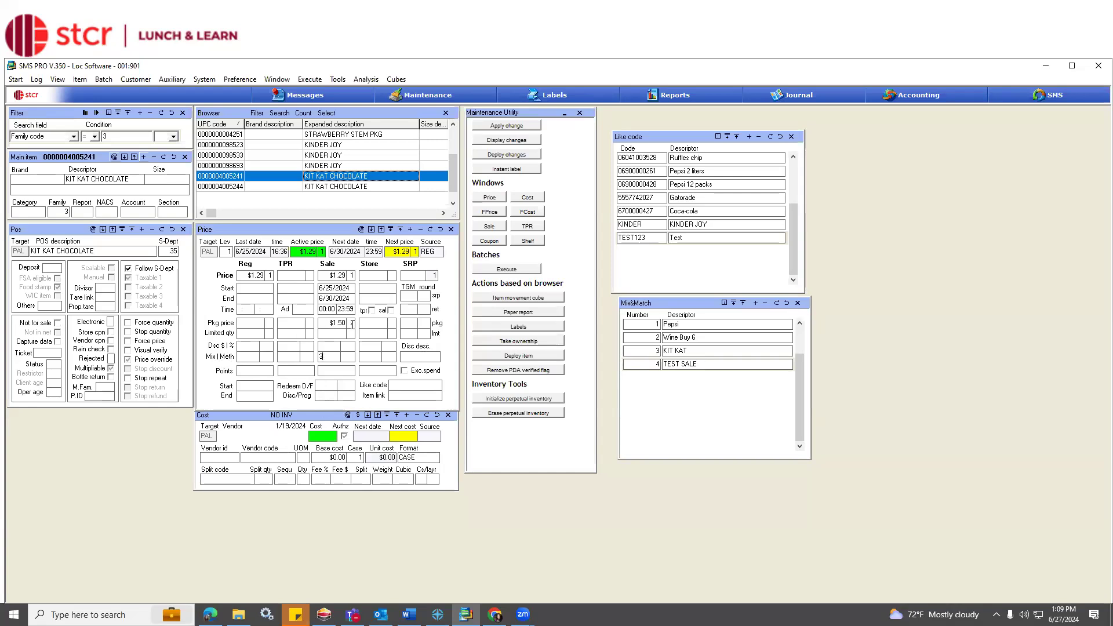
{"action": "left_click", "coordinate": [315, 187]}
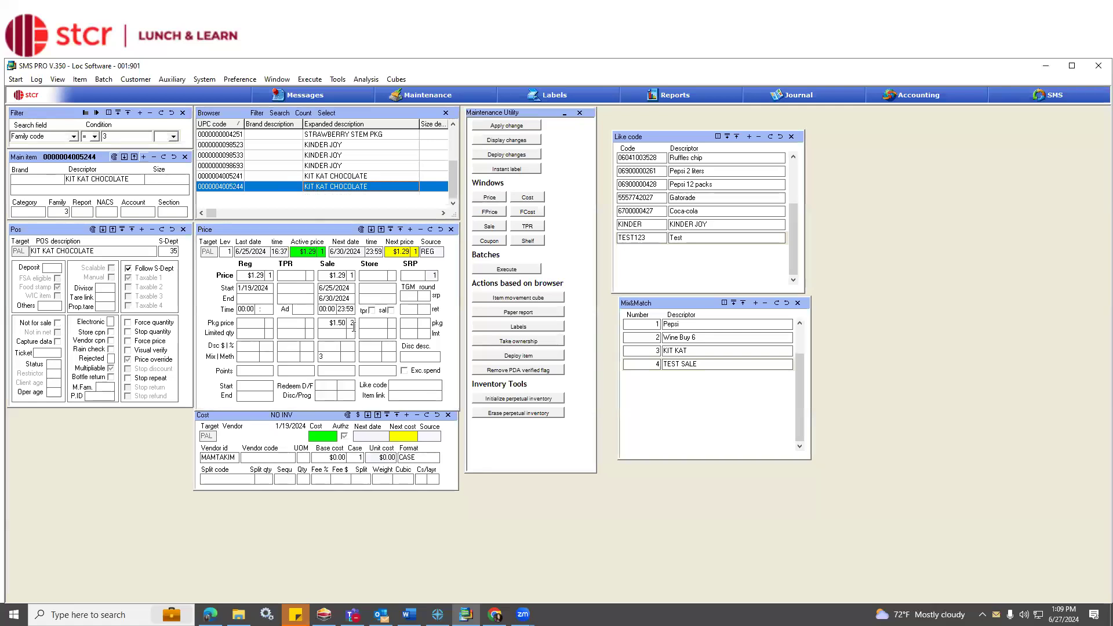
{"action": "left_click", "coordinate": [335, 357]}
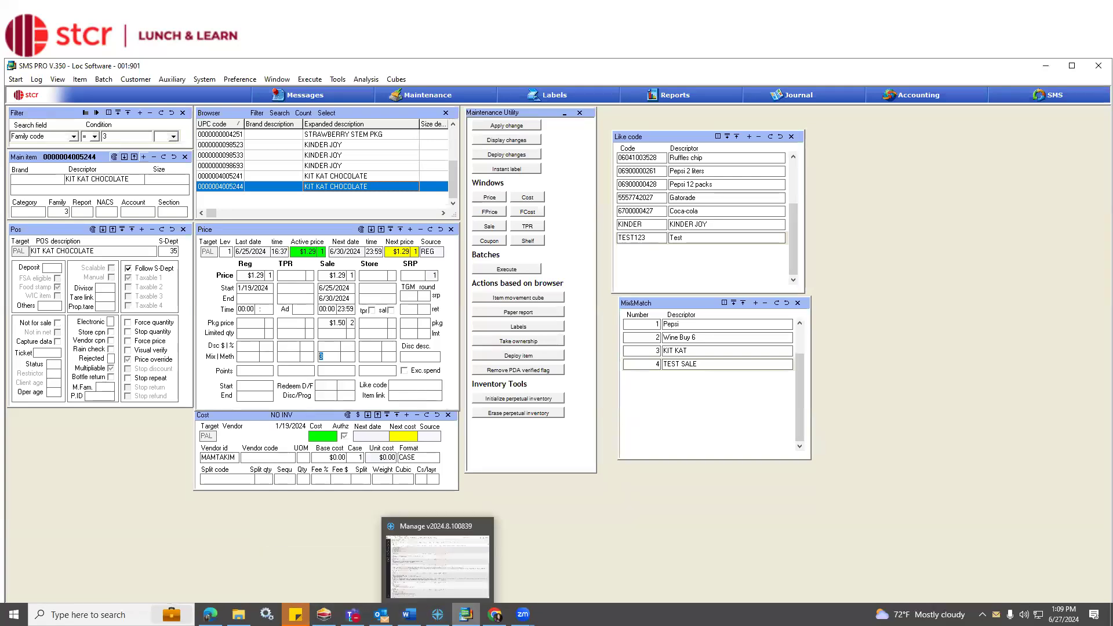
Switch to the LOC web application in the browser, fit its window in view, and open Item auxiliaries.
{"action": "left_click", "coordinate": [495, 614]}
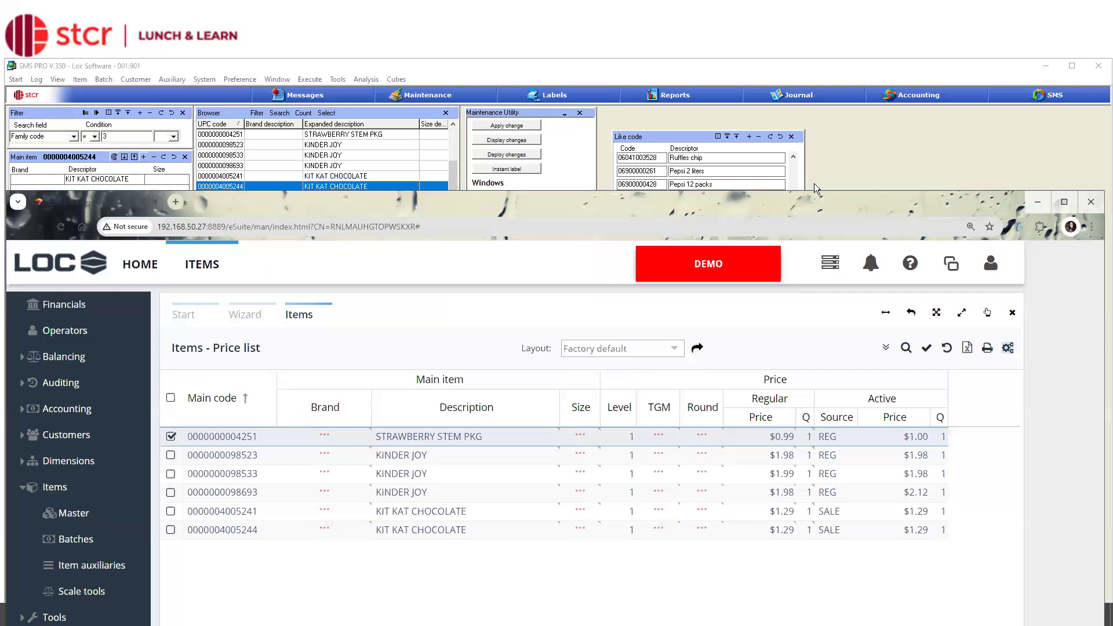
{"action": "left_click_drag", "start_coordinate": [814, 200], "coordinate": [818, 27]}
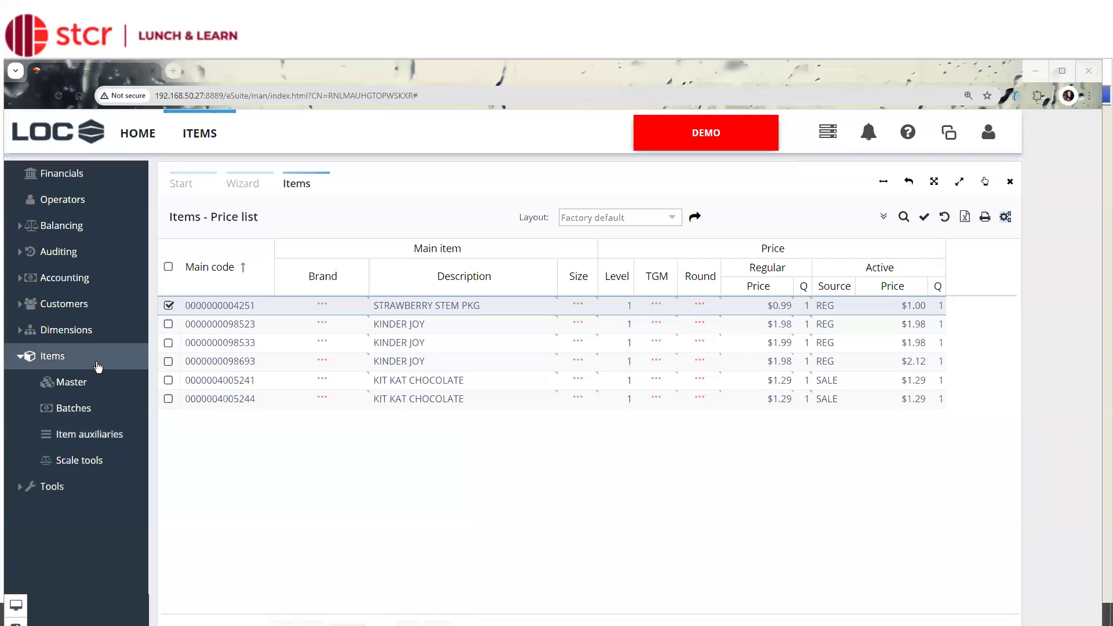
{"action": "left_click", "coordinate": [96, 438]}
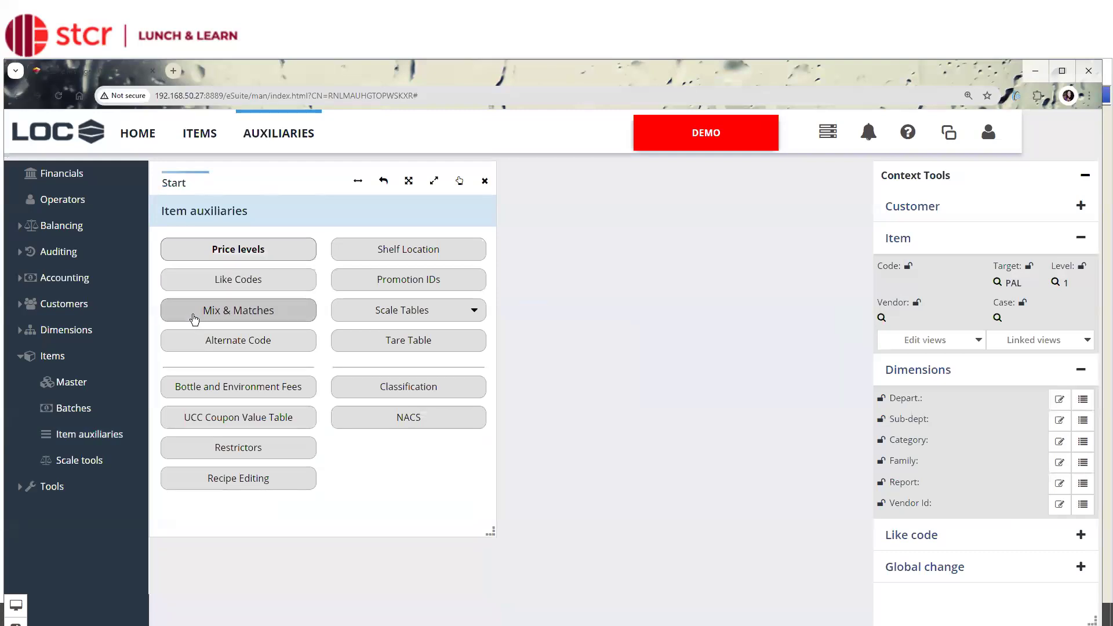
Open the Like Codes list, view the edit form of the TEST123 like code, and close the form.
{"action": "left_click", "coordinate": [245, 280]}
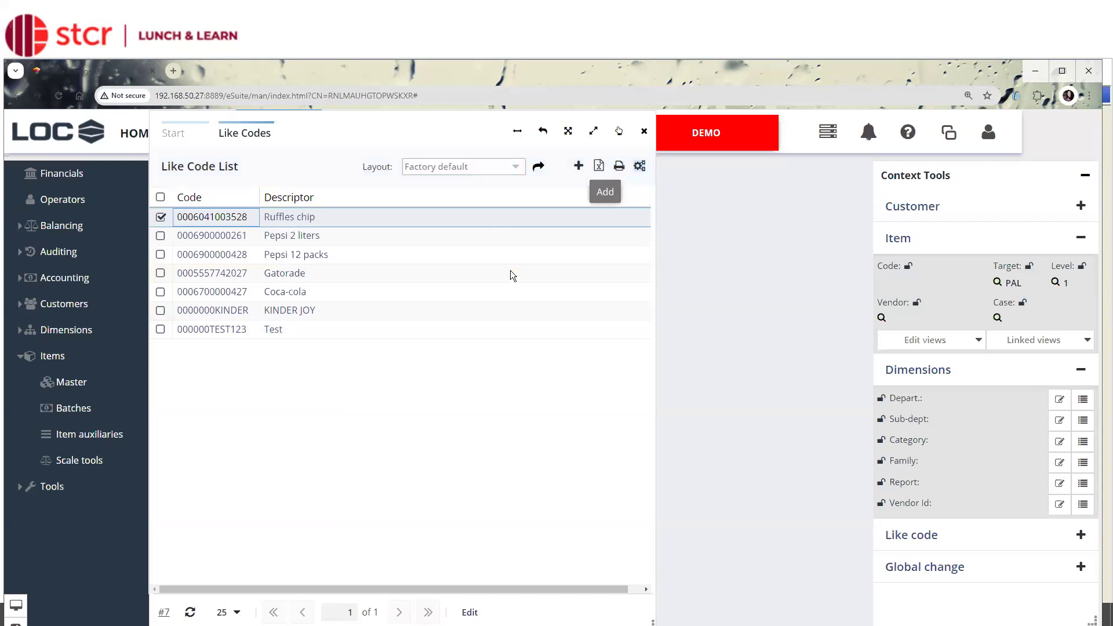
{"action": "left_click", "coordinate": [307, 330]}
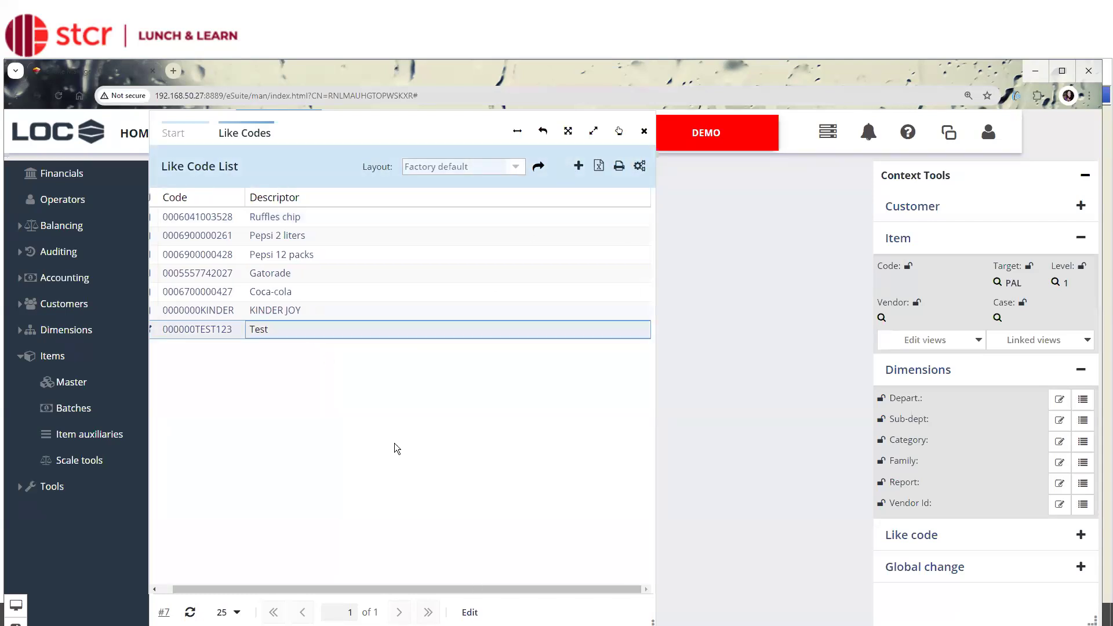
{"action": "left_click", "coordinate": [473, 613]}
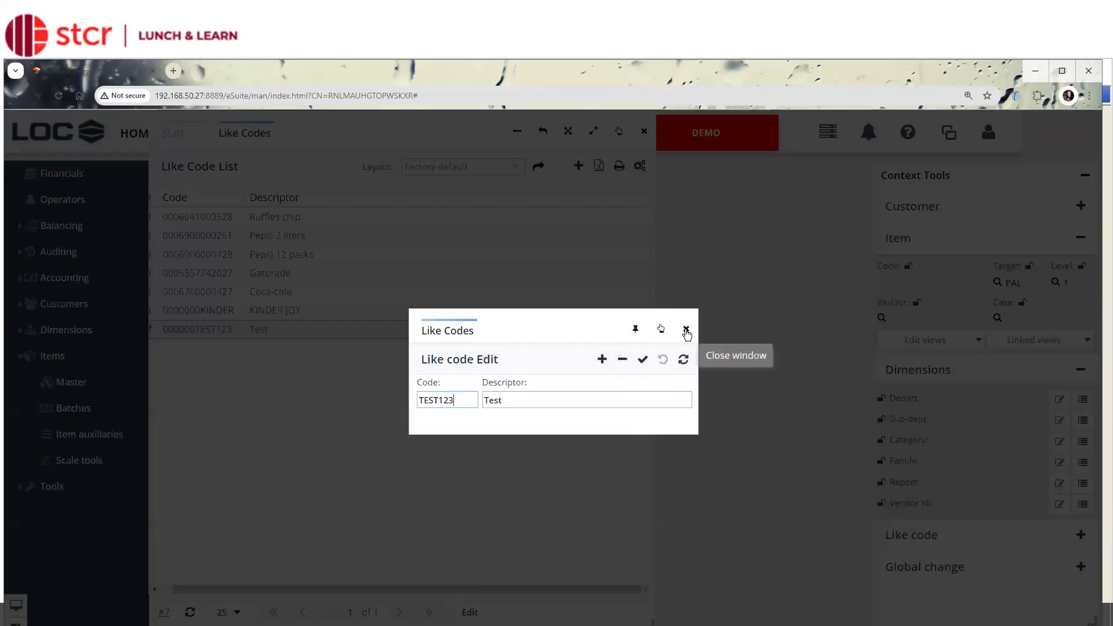
{"action": "left_click", "coordinate": [688, 329]}
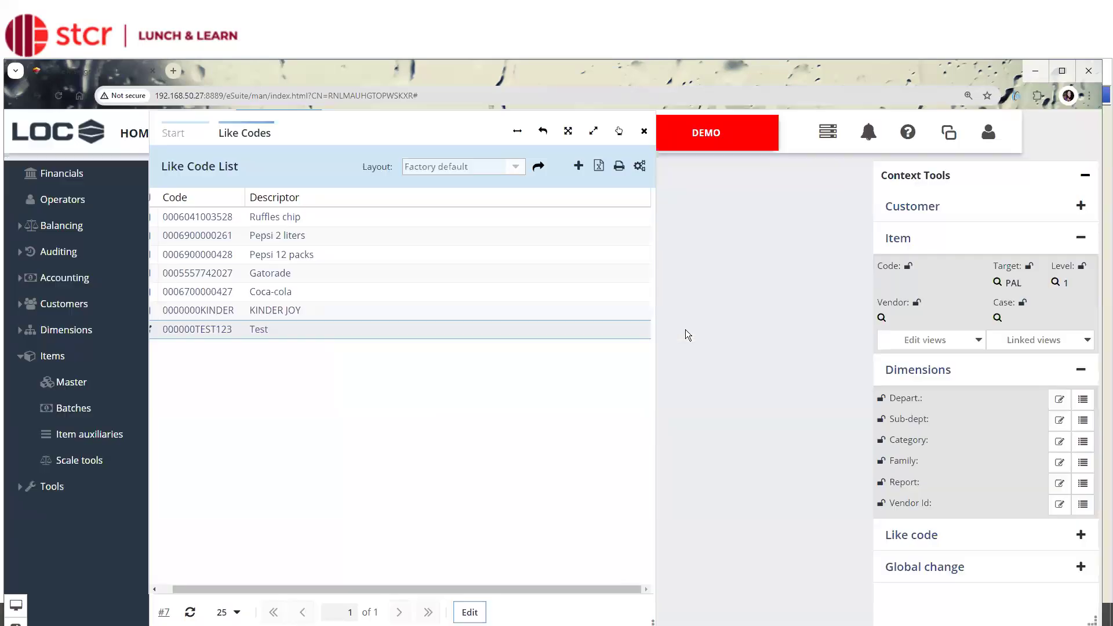
Open the Mix & Matches list from Item auxiliaries, view the TEST SALE entry's edit form, and close the form.
{"action": "left_click", "coordinate": [172, 136]}
{"action": "left_click", "coordinate": [236, 264]}
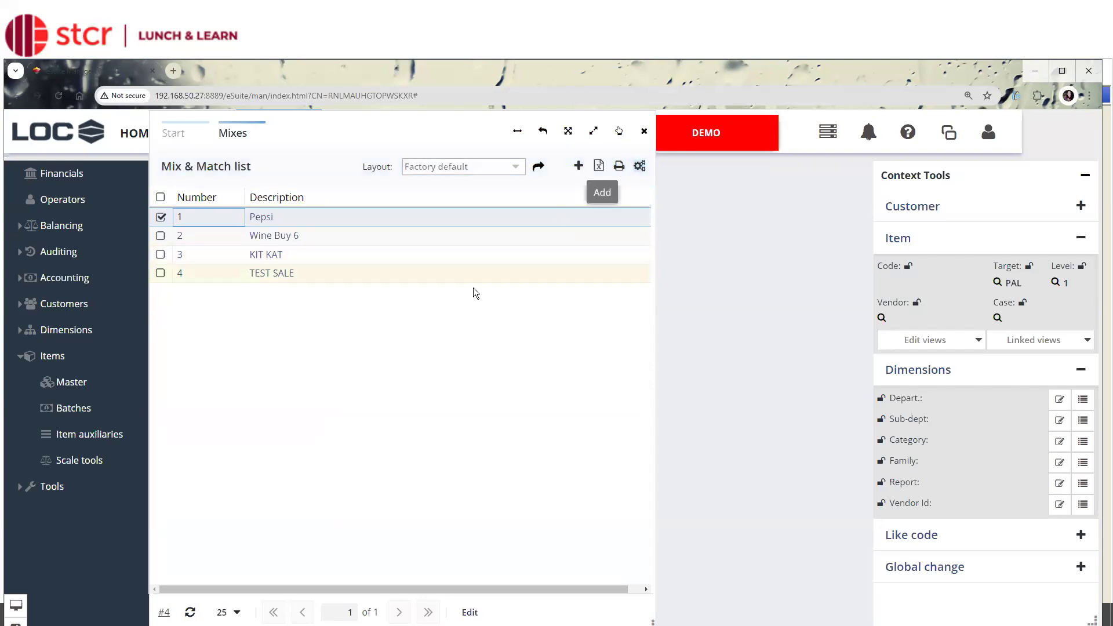
{"action": "left_click", "coordinate": [318, 278]}
{"action": "left_click", "coordinate": [470, 612]}
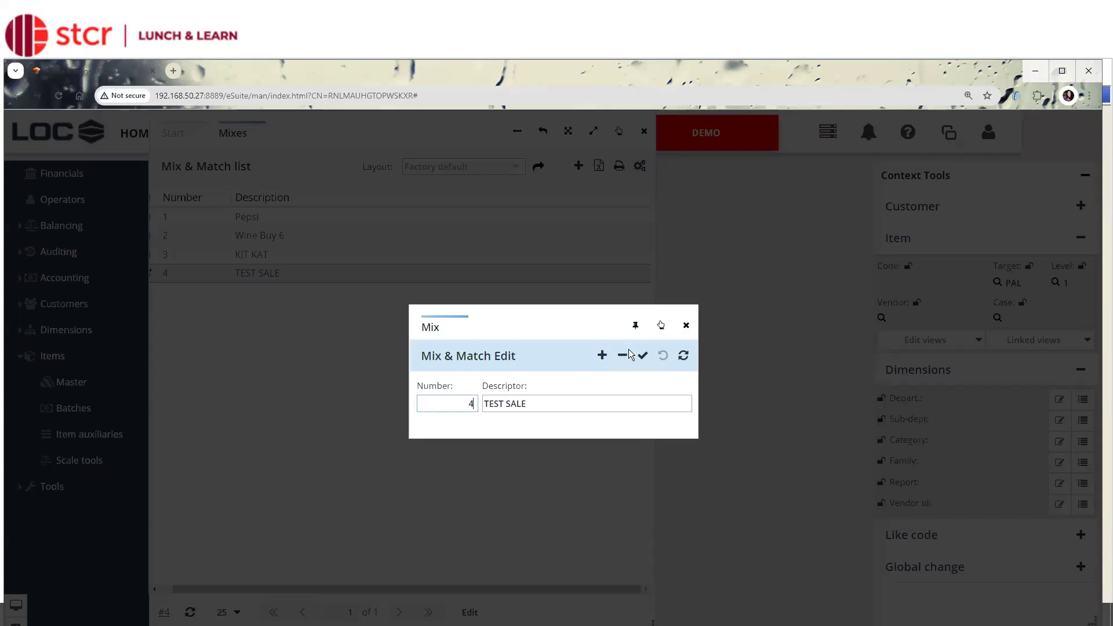
{"action": "left_click", "coordinate": [687, 326]}
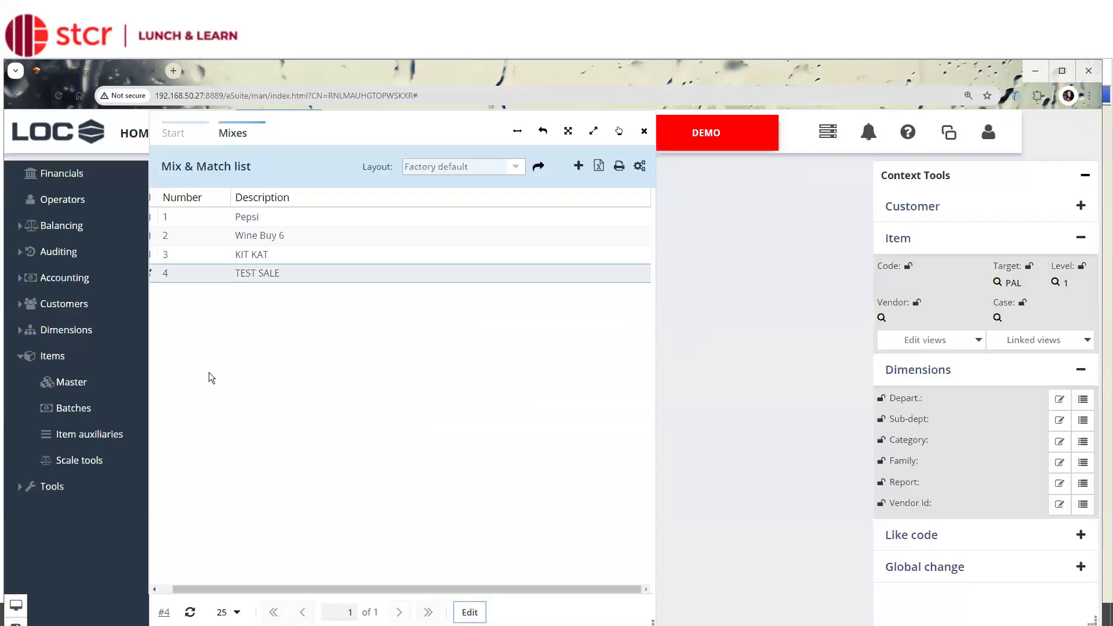
Switch to the Items price list, show the Like code column from the Price group, and widen it to fit full codes.
{"action": "left_click_drag", "start_coordinate": [156, 114], "coordinate": [166, 170]}
{"action": "left_click", "coordinate": [196, 132]}
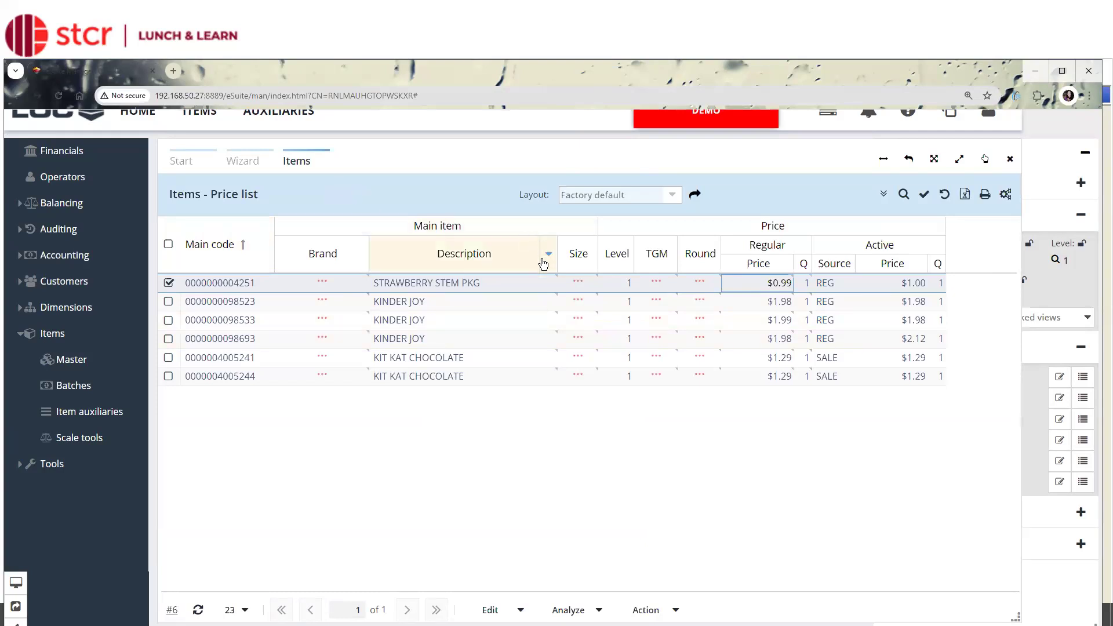
{"action": "left_click", "coordinate": [526, 320]}
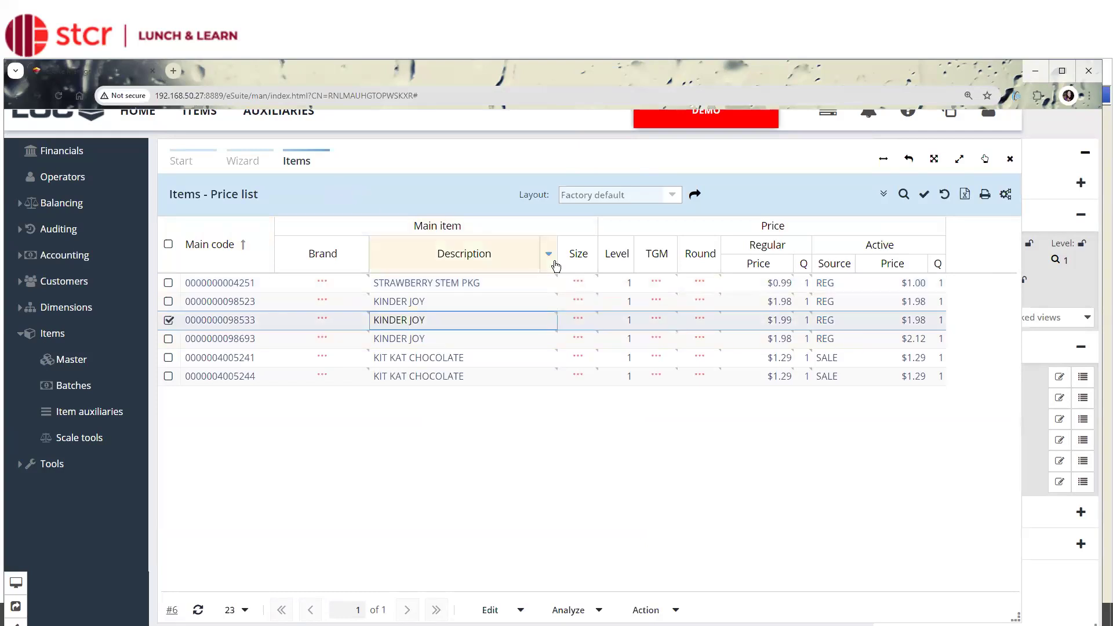
{"action": "left_click", "coordinate": [549, 254]}
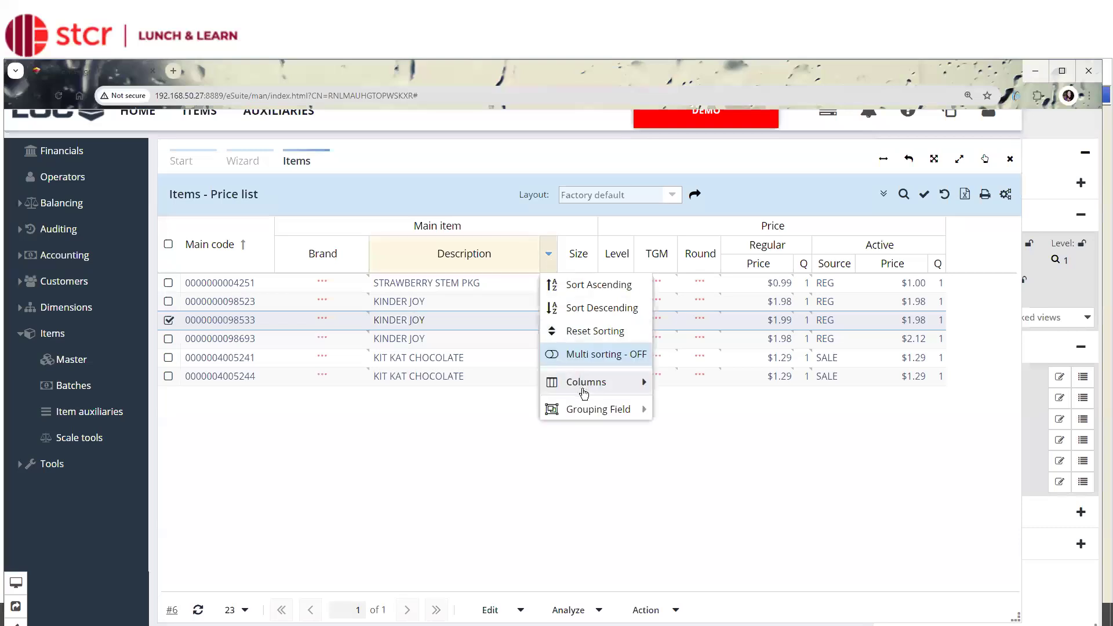
{"action": "mouse_move", "coordinate": [584, 395]}
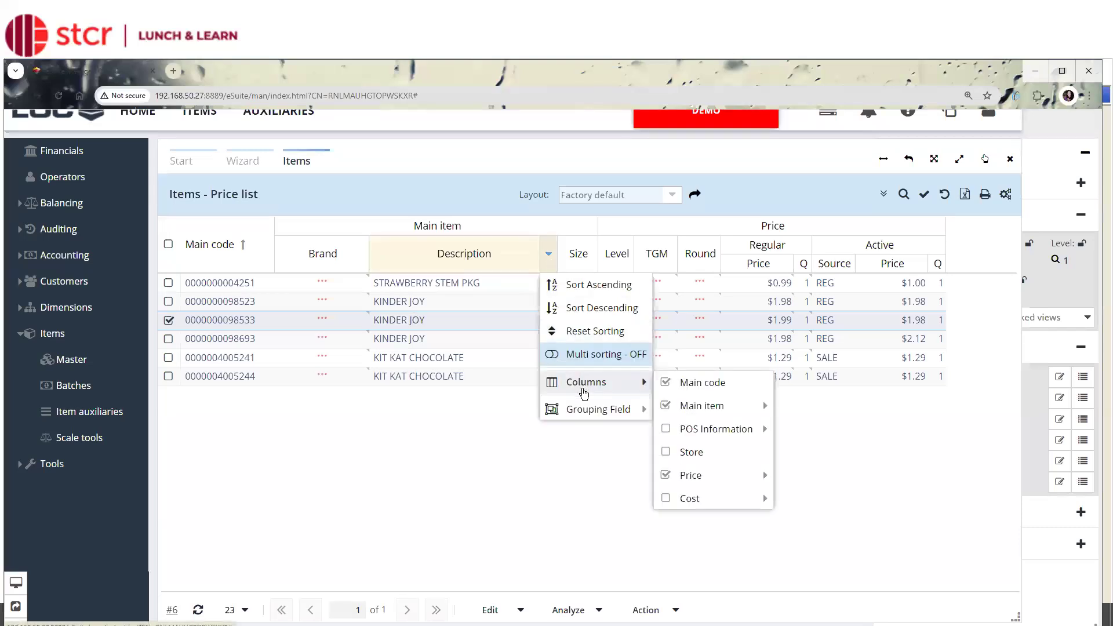
{"action": "mouse_move", "coordinate": [717, 478]}
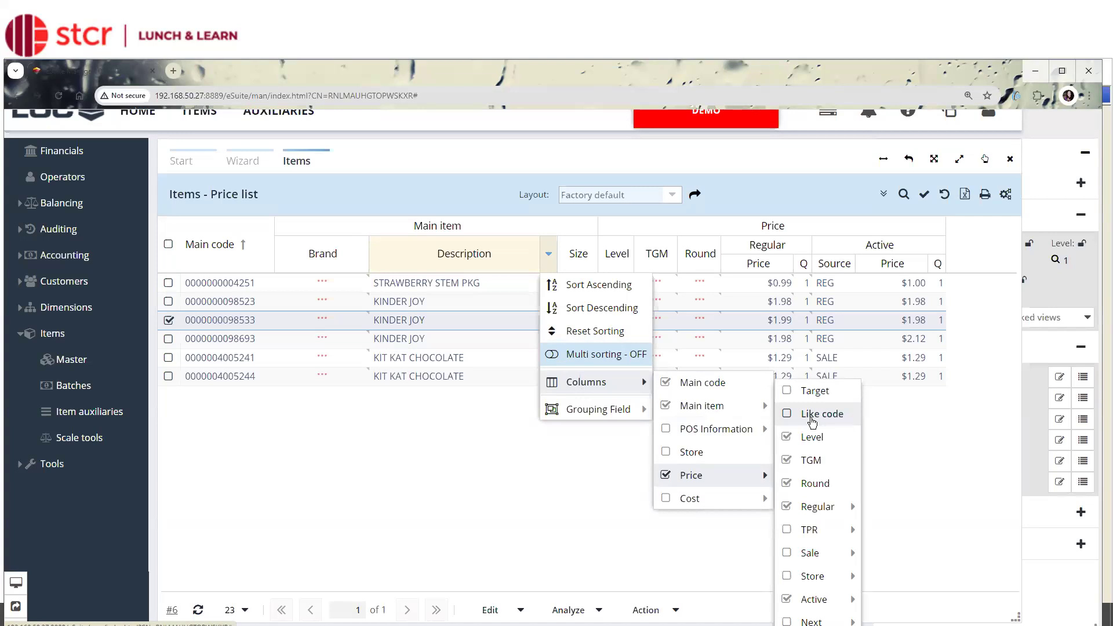
{"action": "left_click", "coordinate": [813, 416]}
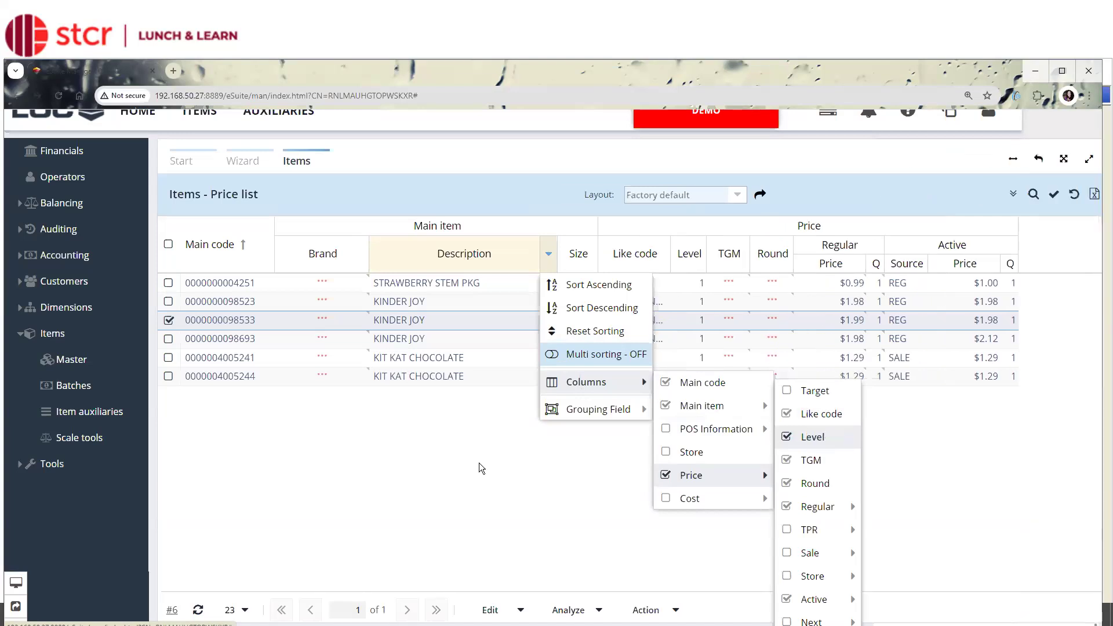
{"action": "left_click", "coordinate": [479, 465]}
{"action": "left_click_drag", "start_coordinate": [671, 253], "coordinate": [697, 254]}
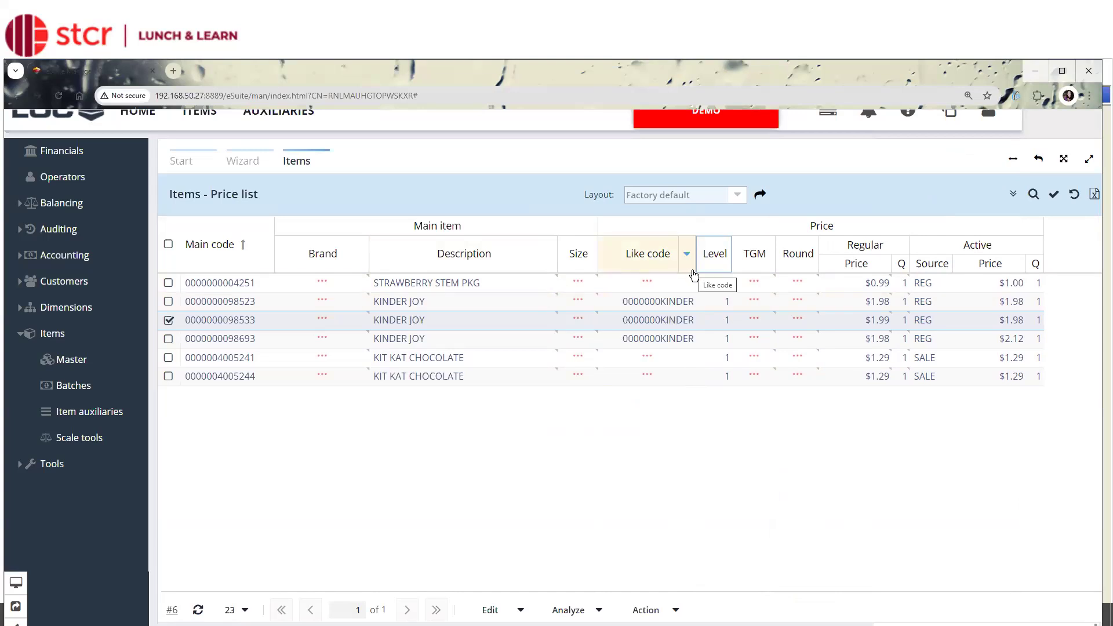
Show the Sale columns of the Price group in the item price list, including the Mix column.
{"action": "left_click", "coordinate": [687, 253]}
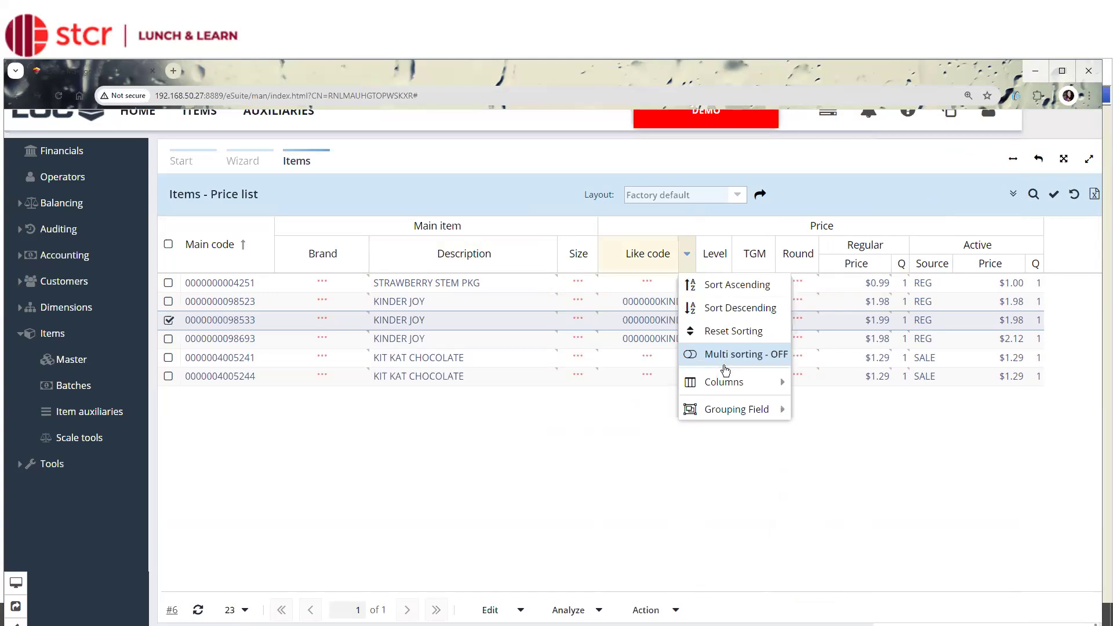
{"action": "mouse_move", "coordinate": [726, 381]}
{"action": "mouse_move", "coordinate": [823, 475]}
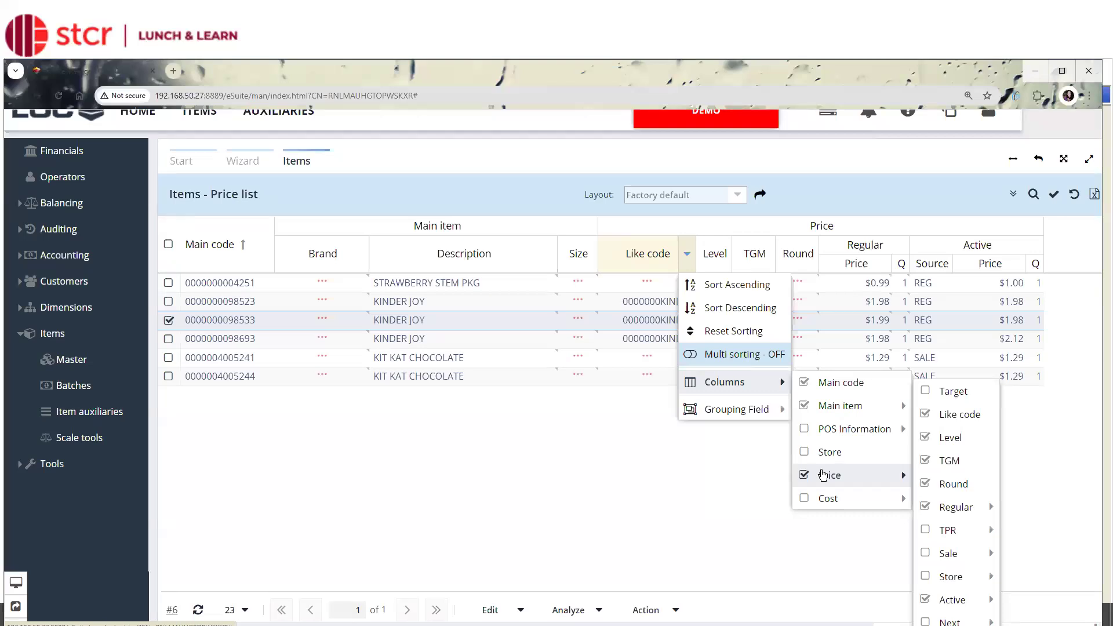
{"action": "mouse_move", "coordinate": [977, 565]}
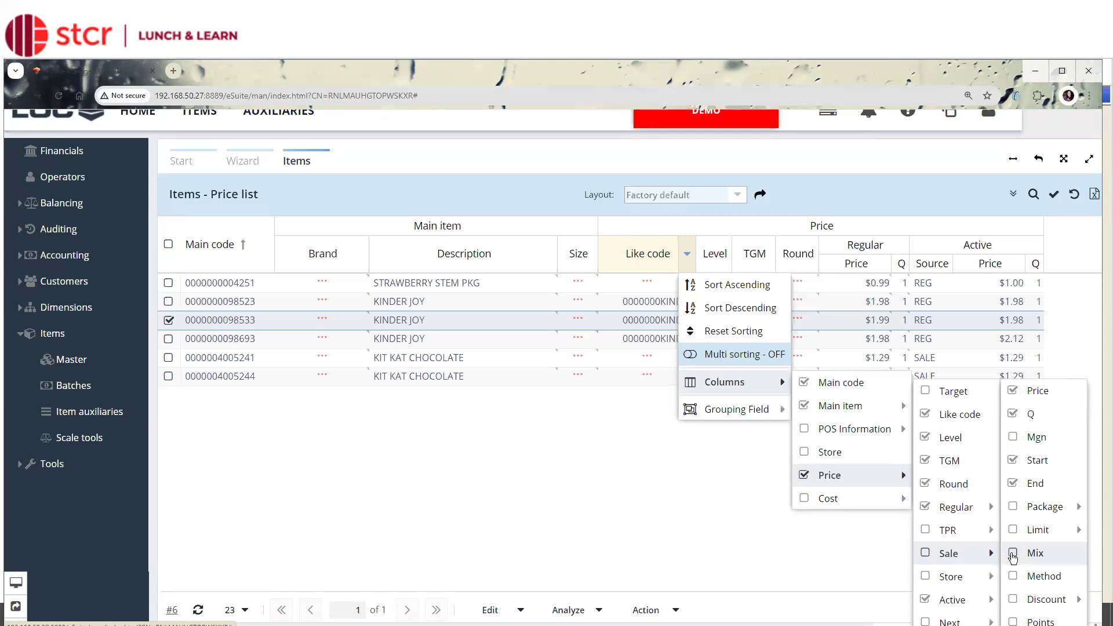
{"action": "left_click", "coordinate": [926, 554]}
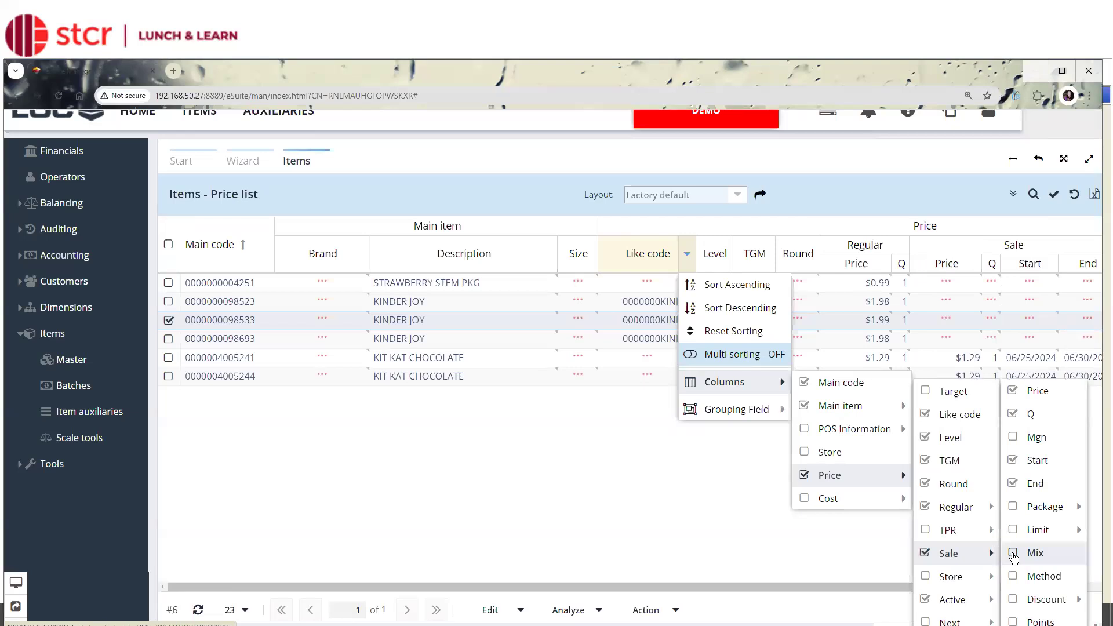
{"action": "left_click", "coordinate": [1013, 555]}
{"action": "left_click_drag", "start_coordinate": [894, 587], "coordinate": [1009, 565]}
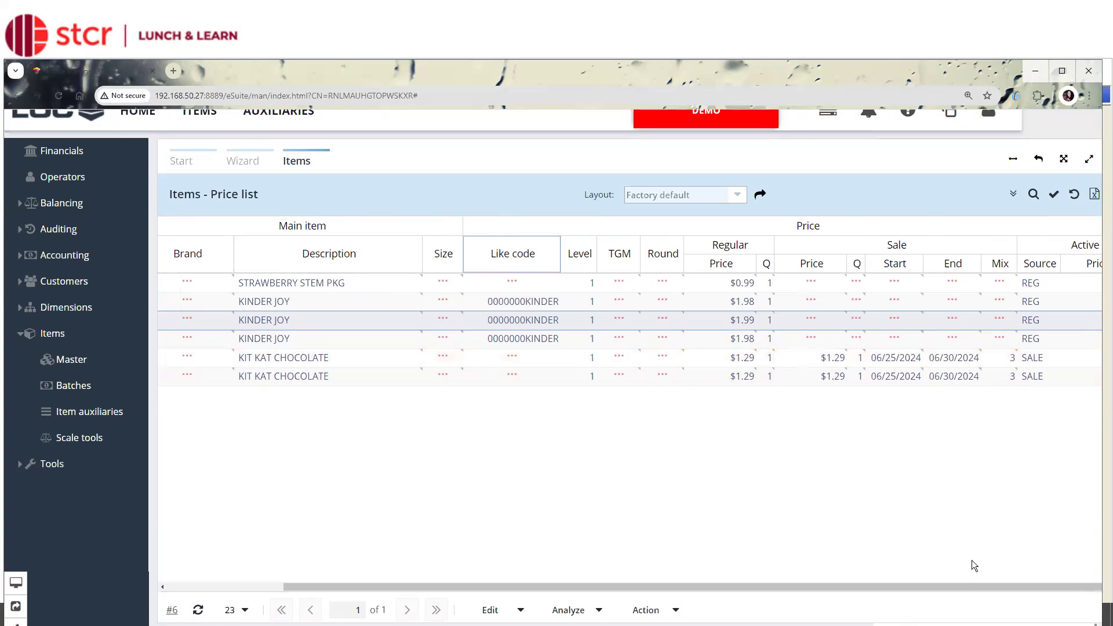
Check the sale Mix cell of the first KIT KAT CHOCOLATE item and narrow the Description column.
{"action": "left_click", "coordinate": [1006, 358]}
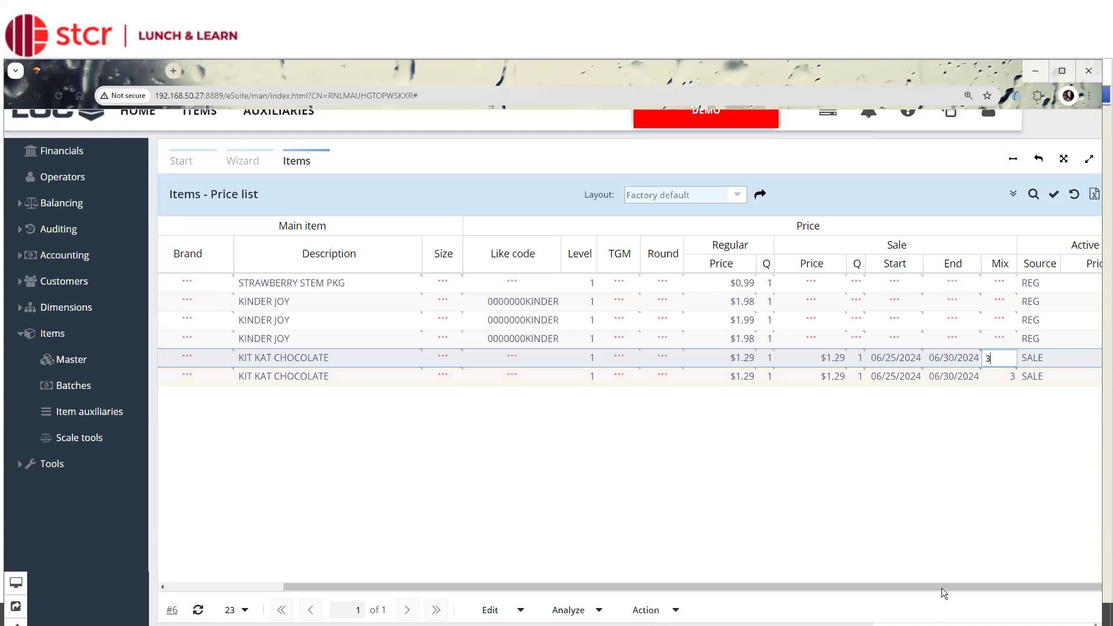
{"action": "left_click_drag", "start_coordinate": [930, 586], "coordinate": [516, 457]}
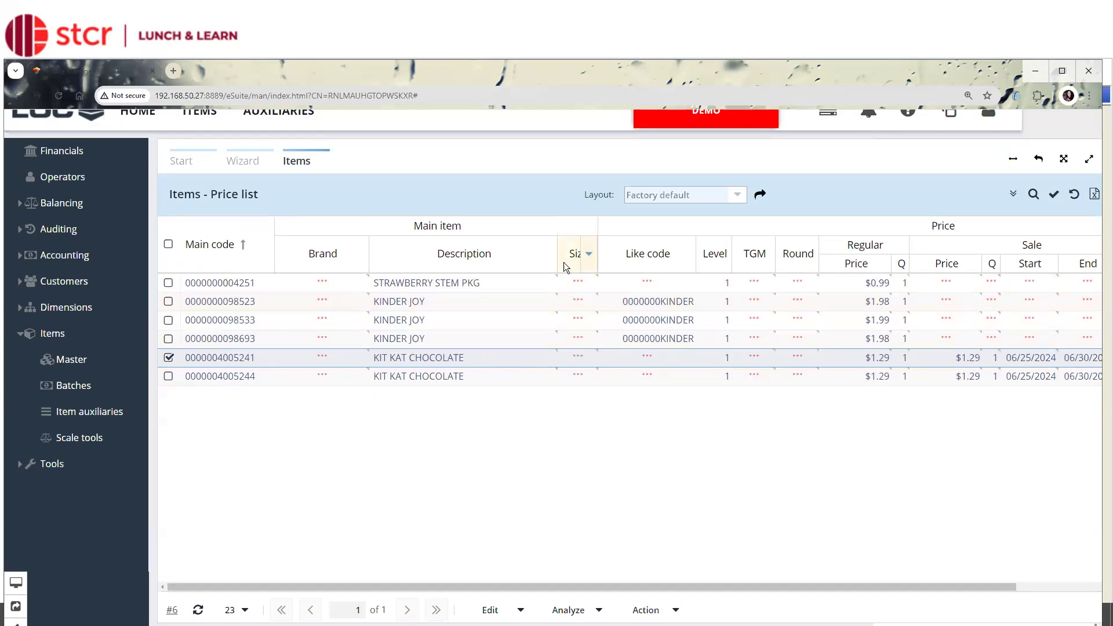
{"action": "left_click_drag", "start_coordinate": [554, 262], "coordinate": [515, 261]}
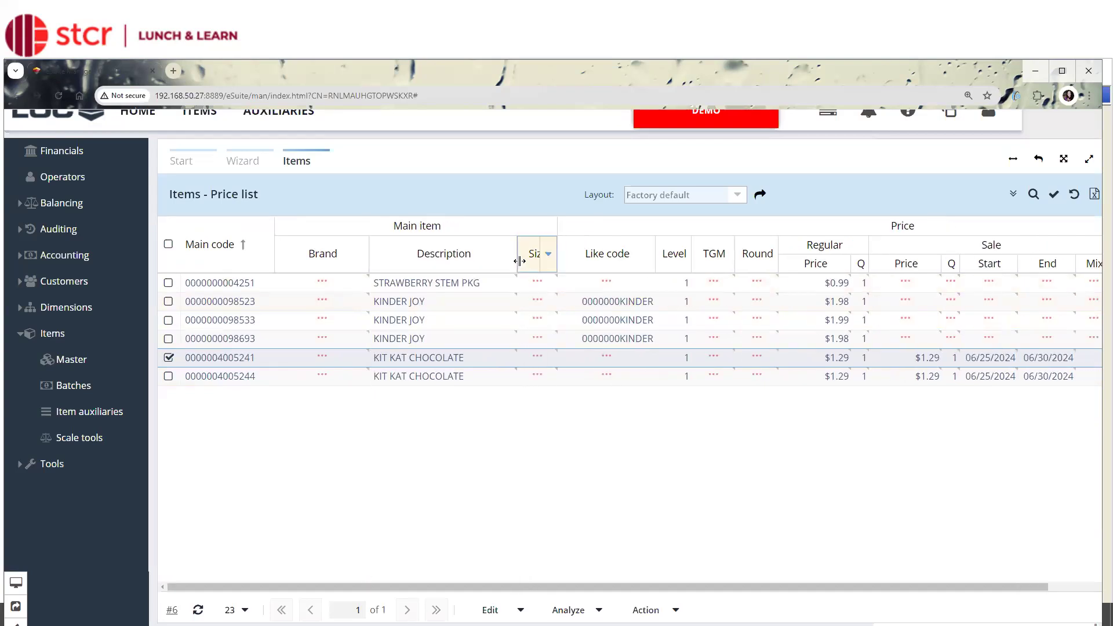
{"action": "left_click", "coordinate": [637, 337]}
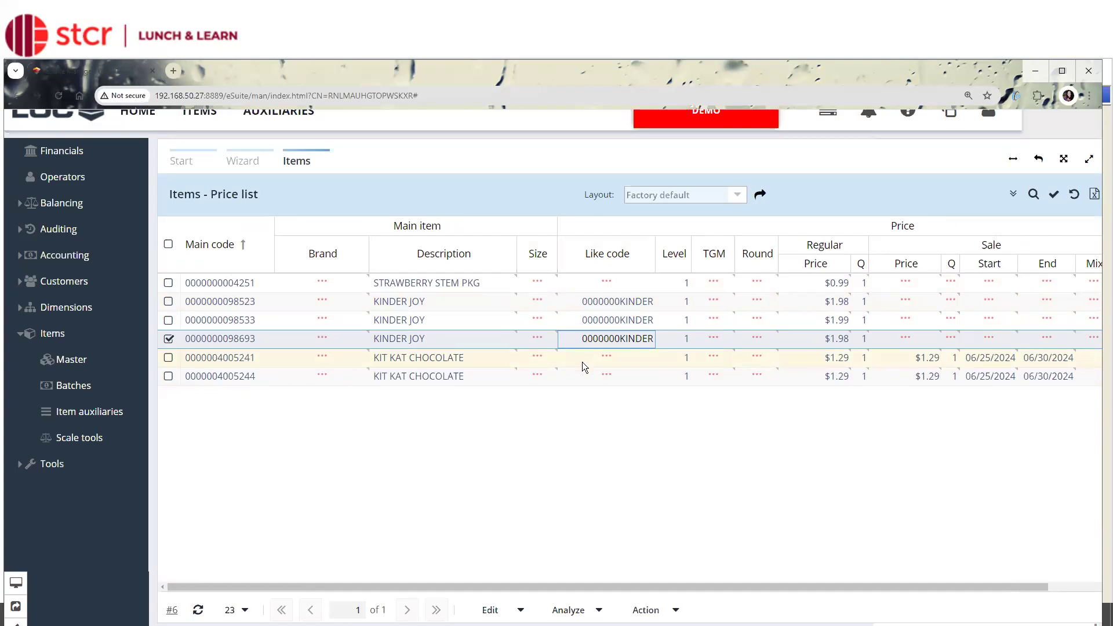
{"action": "left_click", "coordinate": [510, 612]}
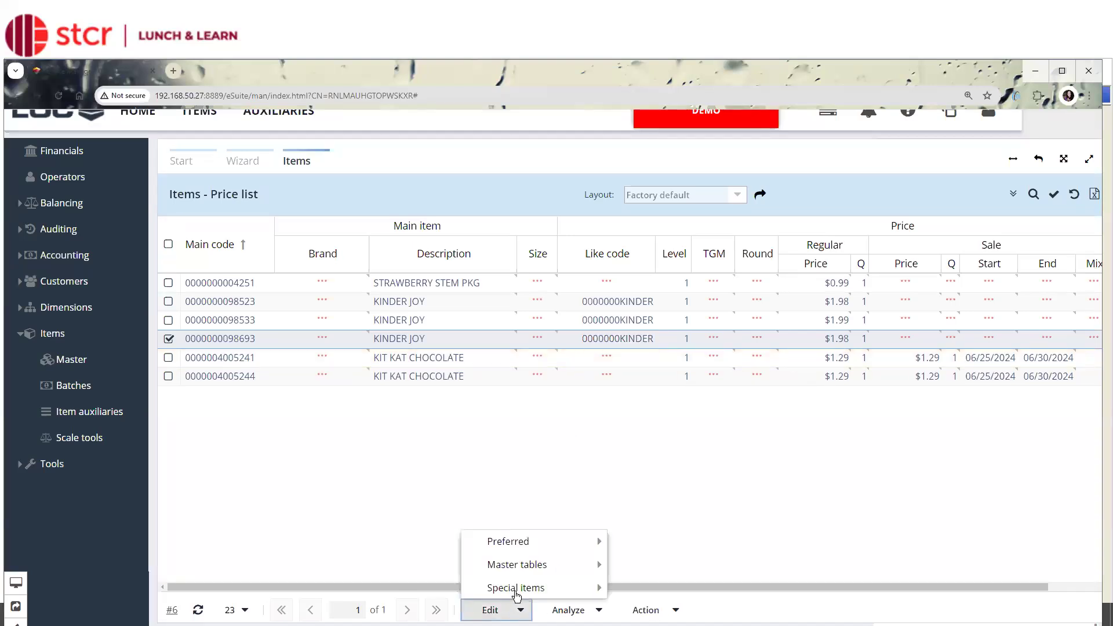
{"action": "mouse_move", "coordinate": [527, 570]}
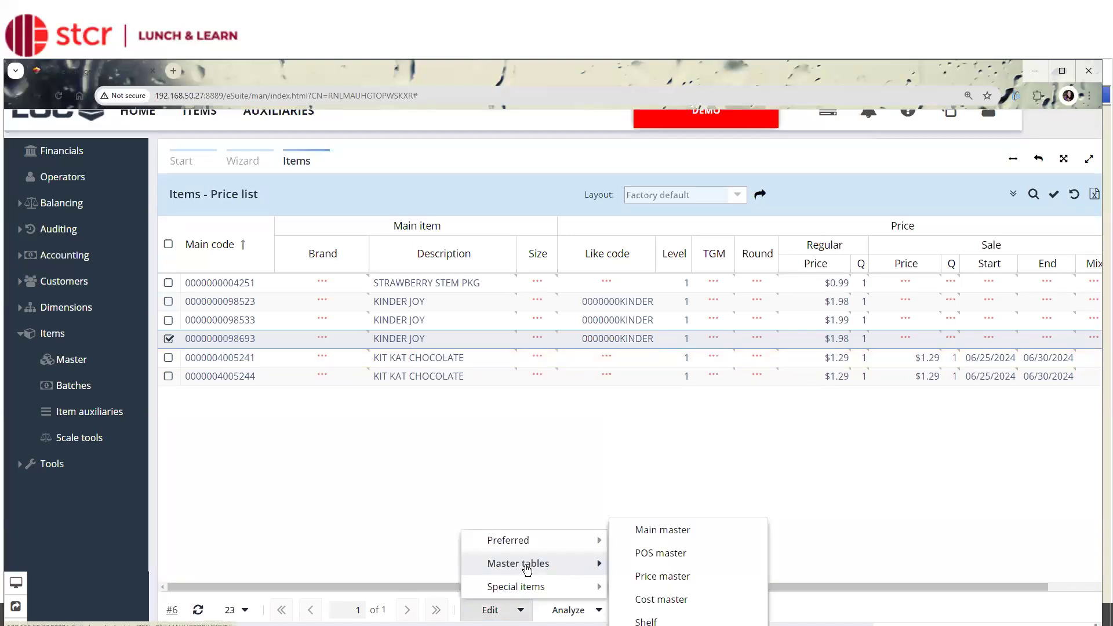
{"action": "left_click", "coordinate": [648, 580]}
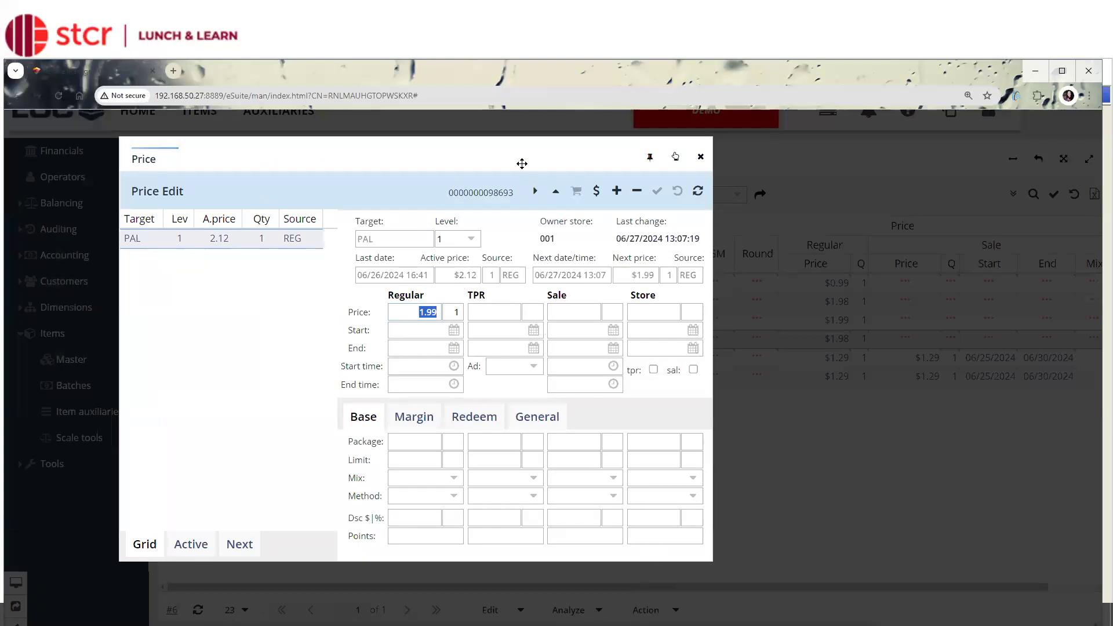
{"action": "left_click_drag", "start_coordinate": [513, 154], "coordinate": [619, 145]}
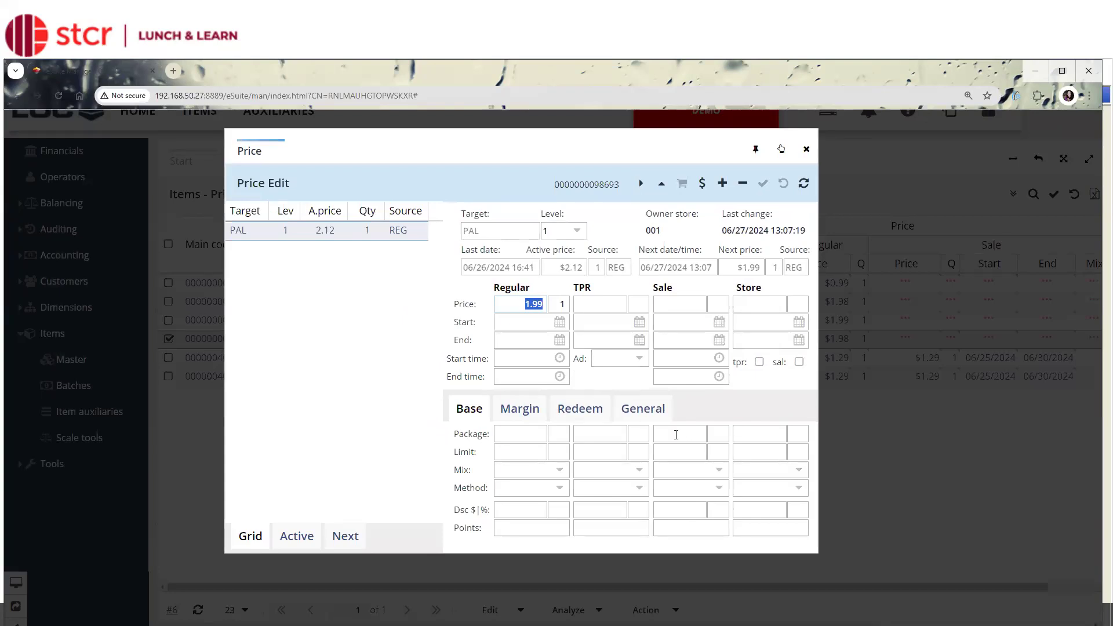
View the item's Like code under the General price settings, look through the like code search tool, and close it.
{"action": "left_click", "coordinate": [651, 414]}
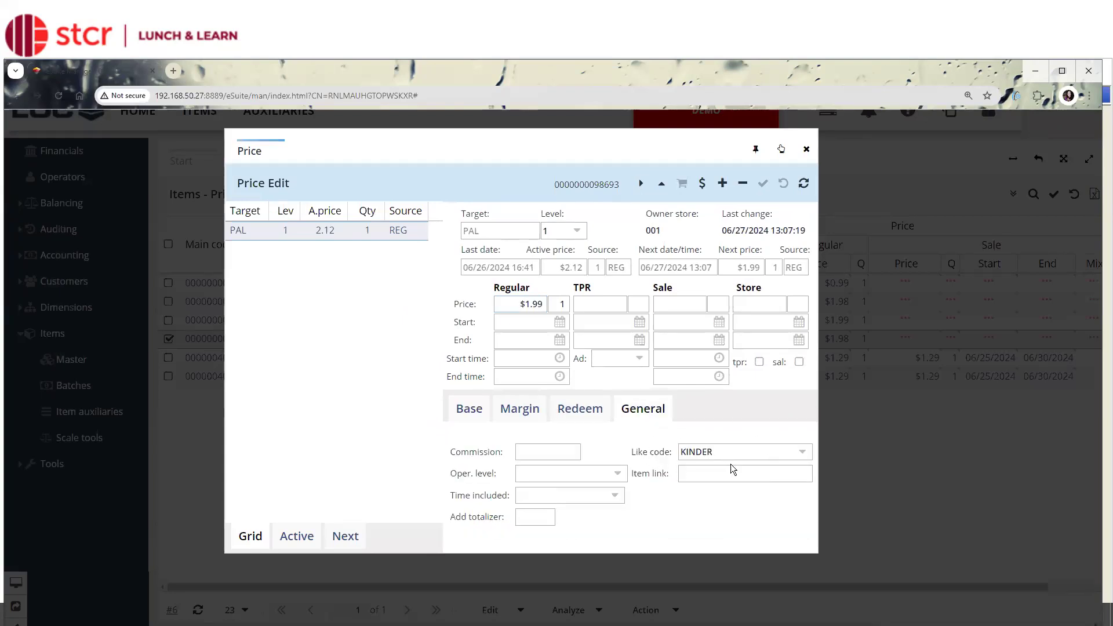
{"action": "left_click", "coordinate": [802, 453]}
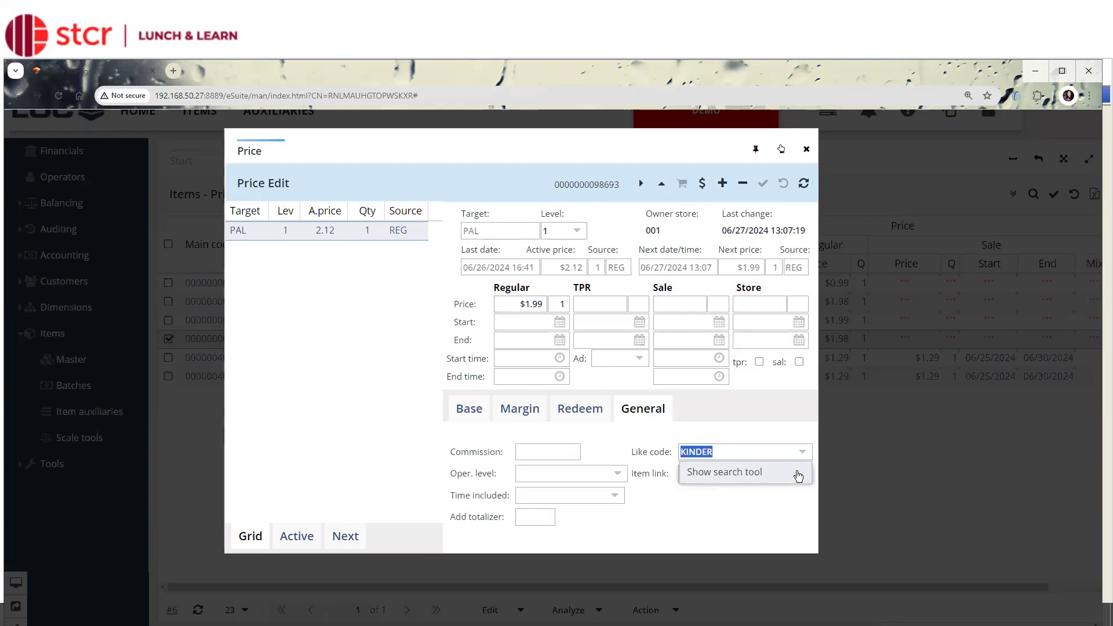
{"action": "left_click", "coordinate": [798, 474]}
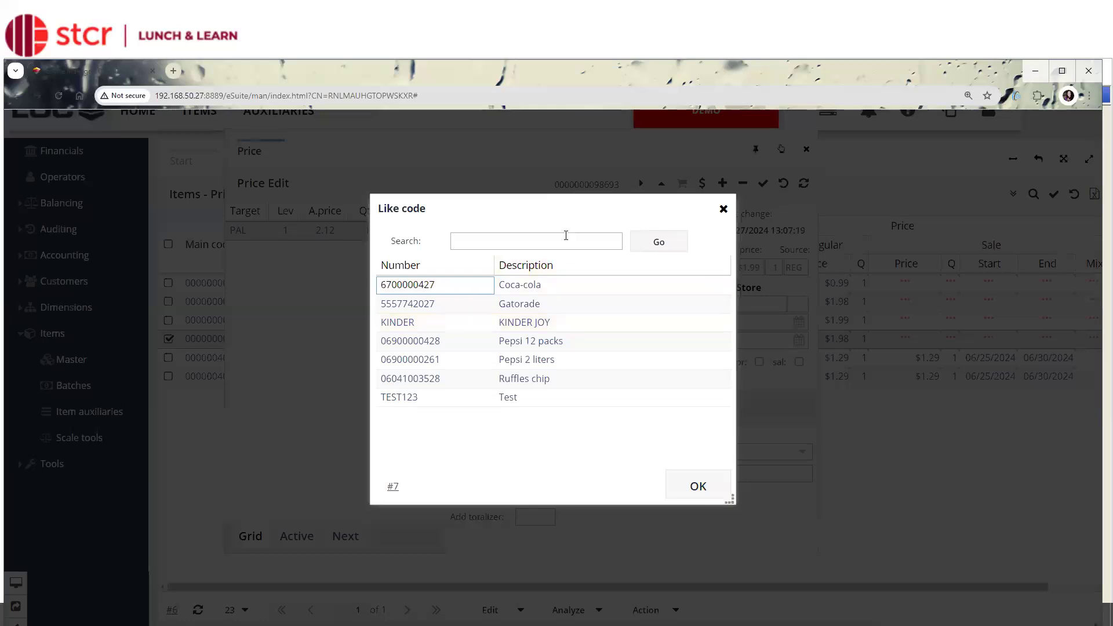
{"action": "left_click", "coordinate": [723, 210]}
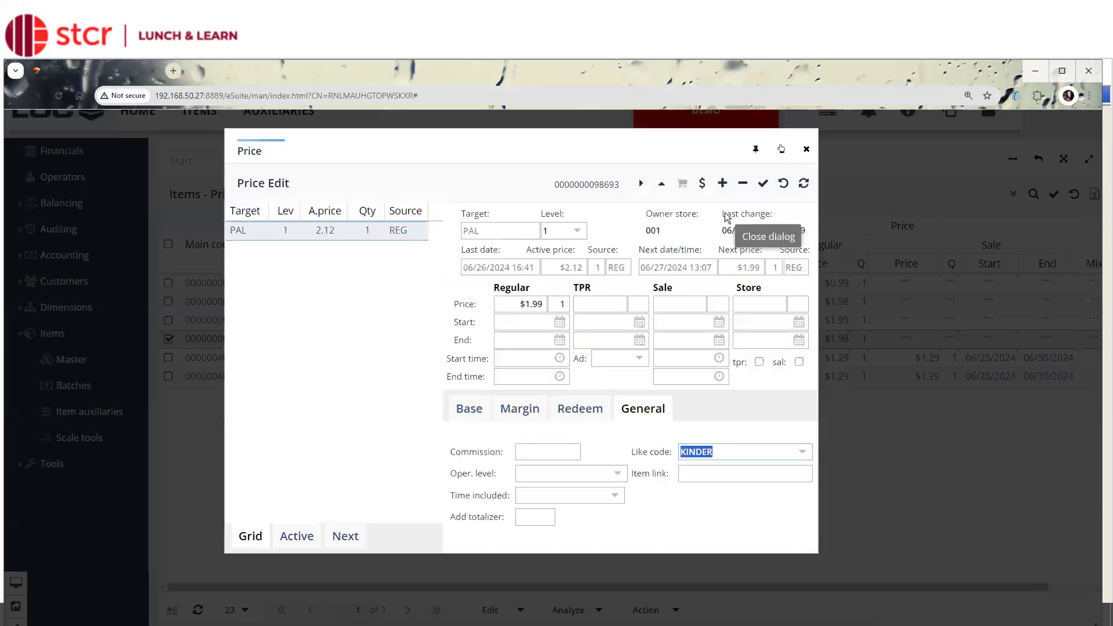
{"action": "left_click_drag", "start_coordinate": [433, 145], "coordinate": [656, 177]}
{"action": "left_click", "coordinate": [949, 171]}
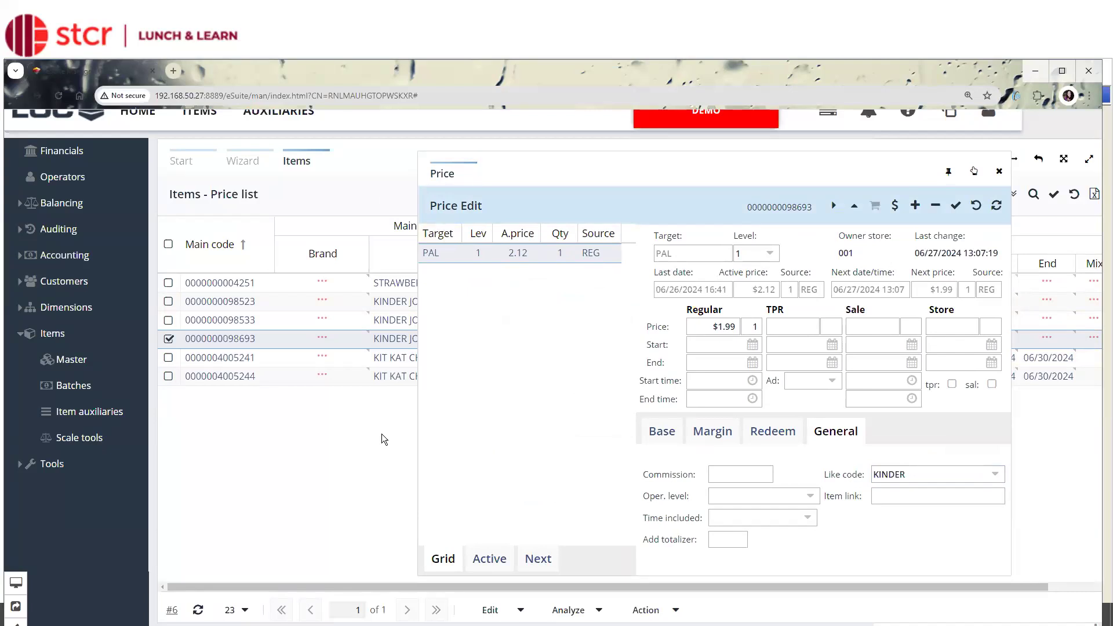
{"action": "left_click", "coordinate": [339, 467]}
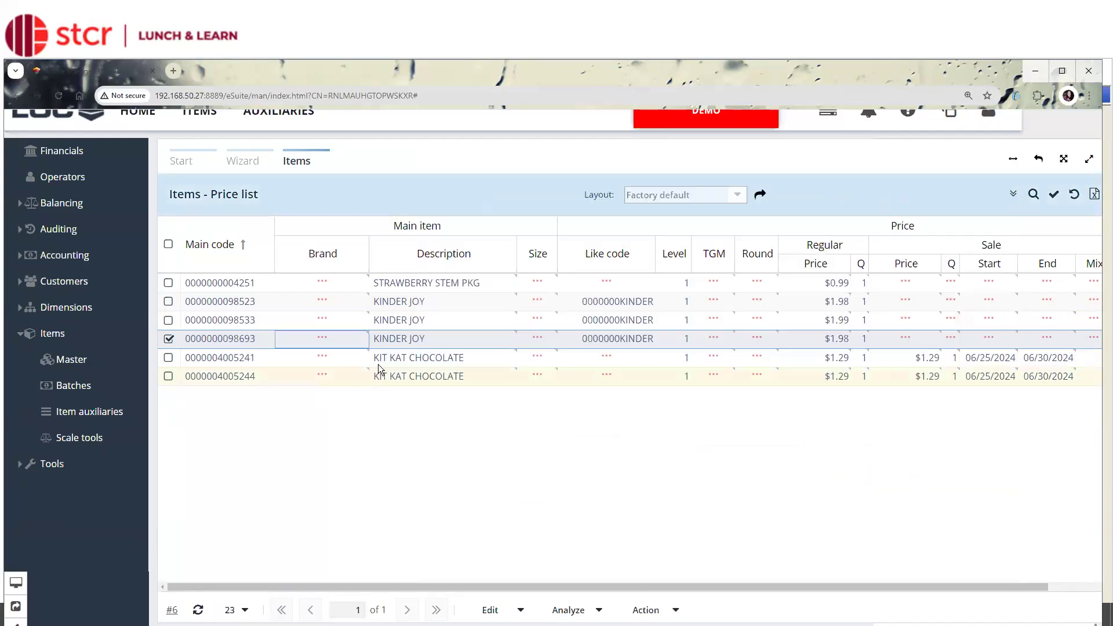
{"action": "left_click", "coordinate": [387, 321]}
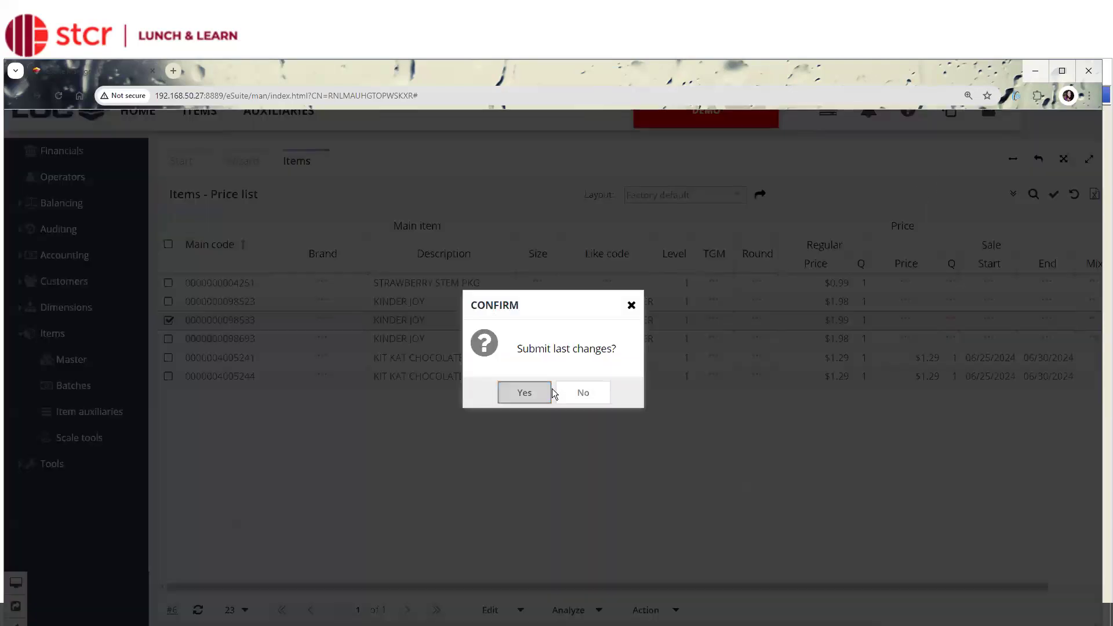
{"action": "left_click", "coordinate": [548, 392]}
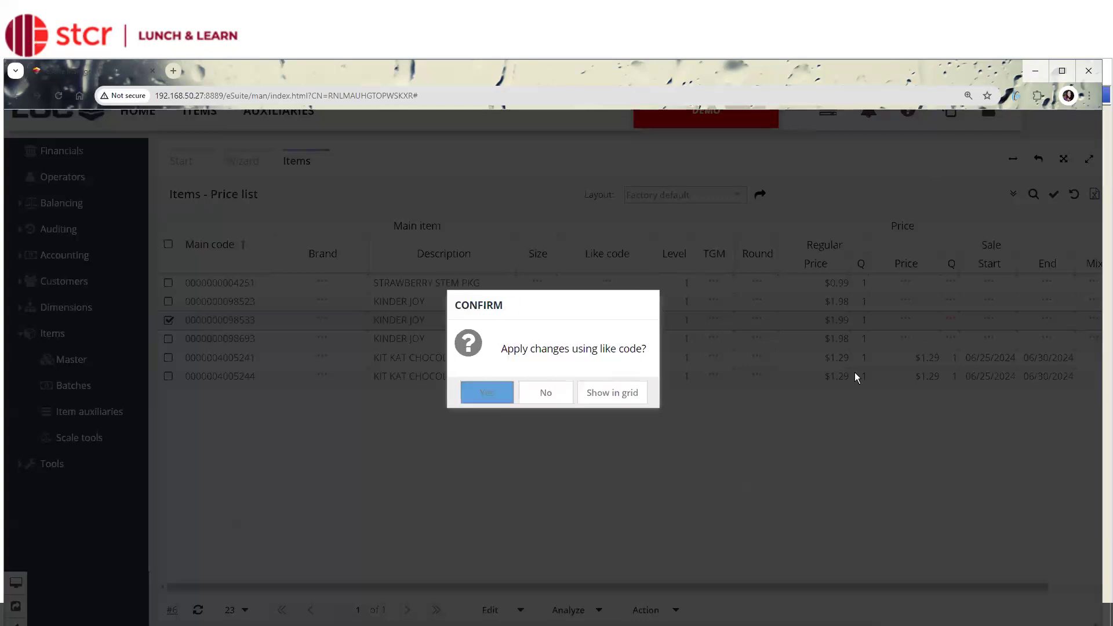
{"action": "left_click", "coordinate": [494, 391]}
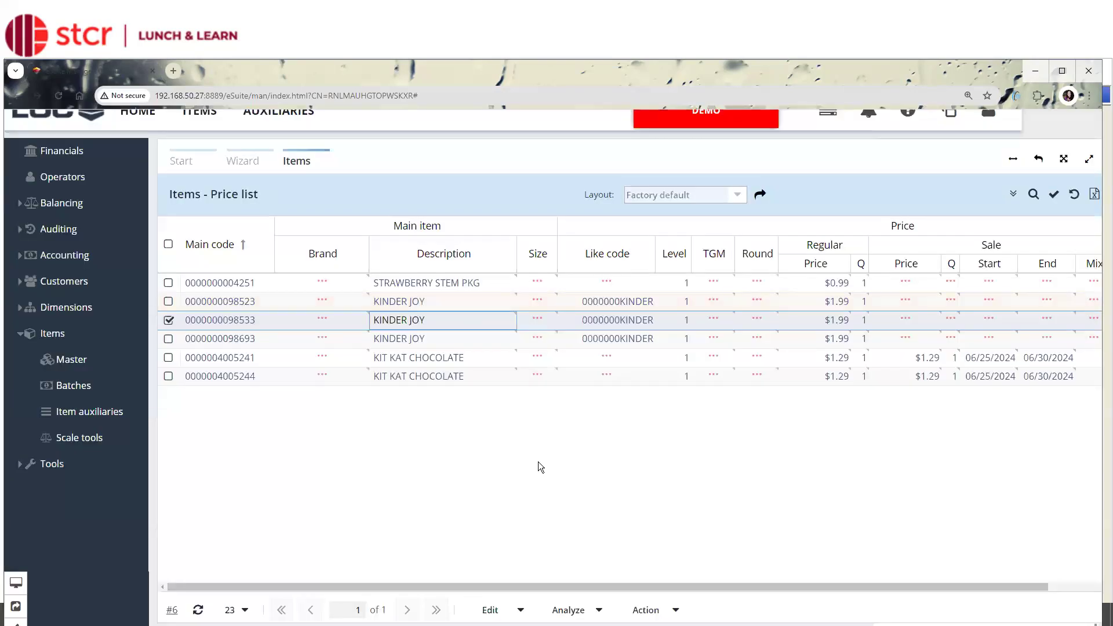
{"action": "left_click", "coordinate": [470, 304]}
{"action": "left_click", "coordinate": [467, 327]}
{"action": "left_click_drag", "start_coordinate": [844, 155], "coordinate": [691, 166]}
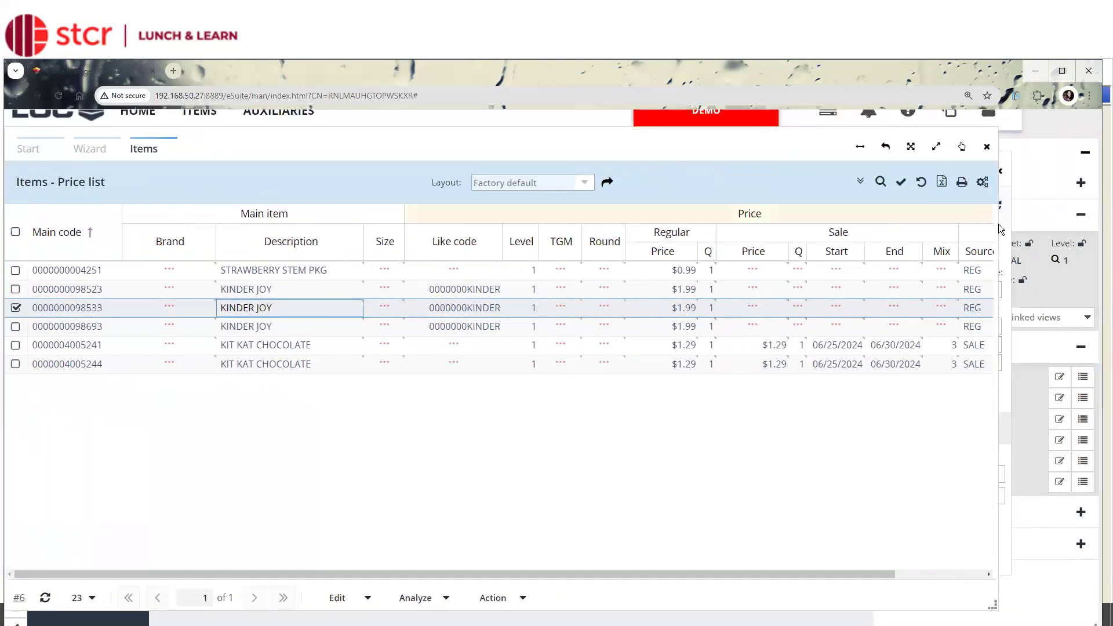
{"action": "left_click", "coordinate": [1007, 237]}
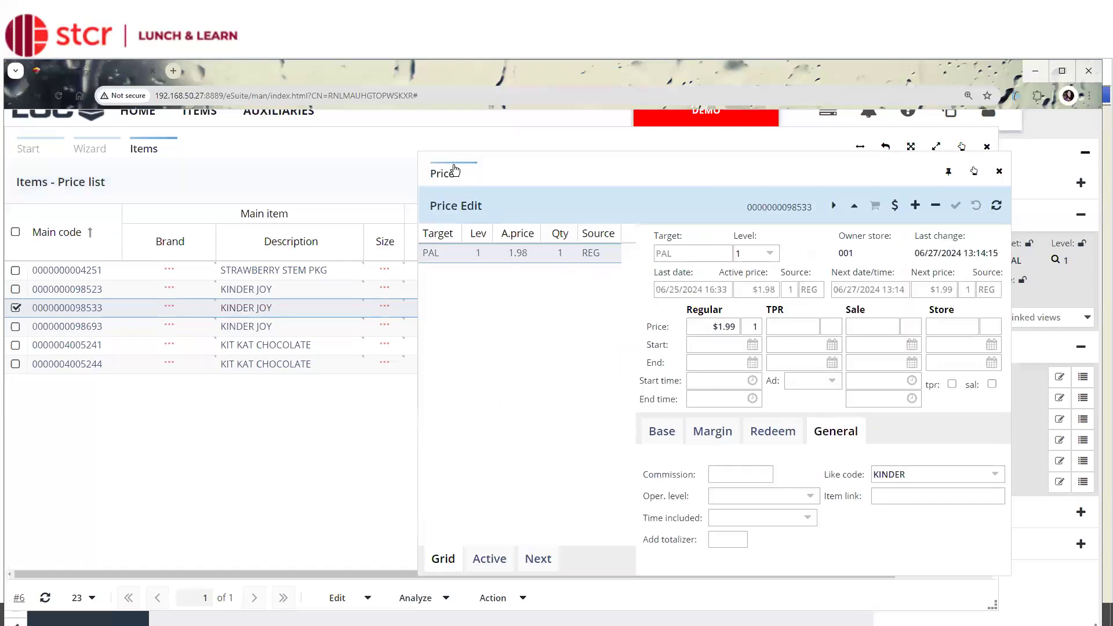
{"action": "left_click_drag", "start_coordinate": [589, 162], "coordinate": [681, 164]}
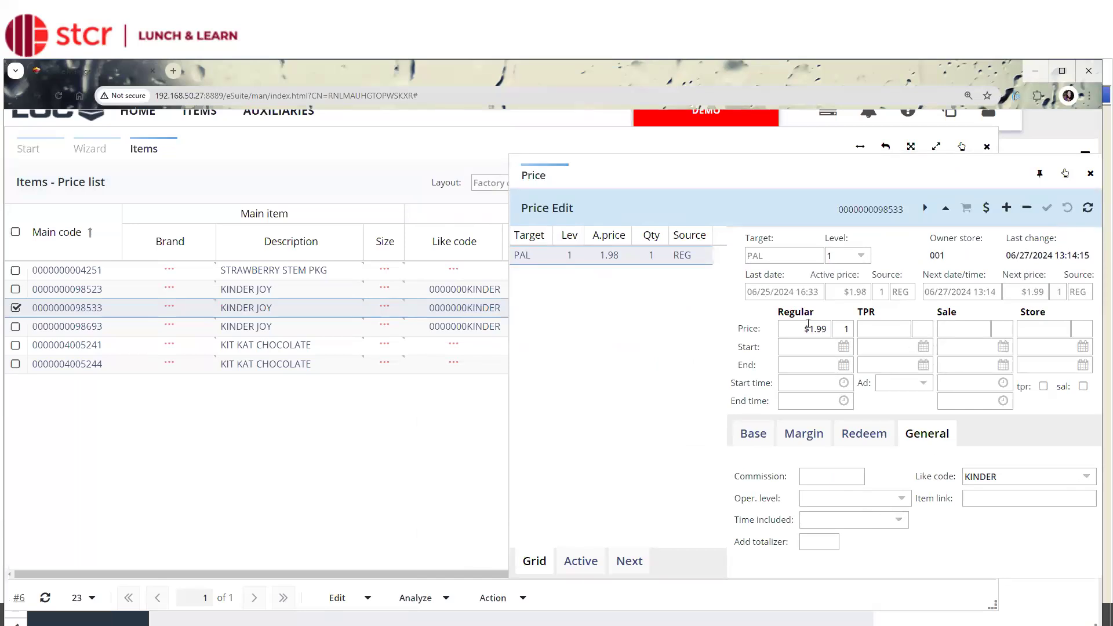
{"action": "left_click", "coordinate": [827, 329]}
{"action": "key", "text": "BackSpace"}
{"action": "type", "text": "7"}
{"action": "left_click", "coordinate": [1048, 209]}
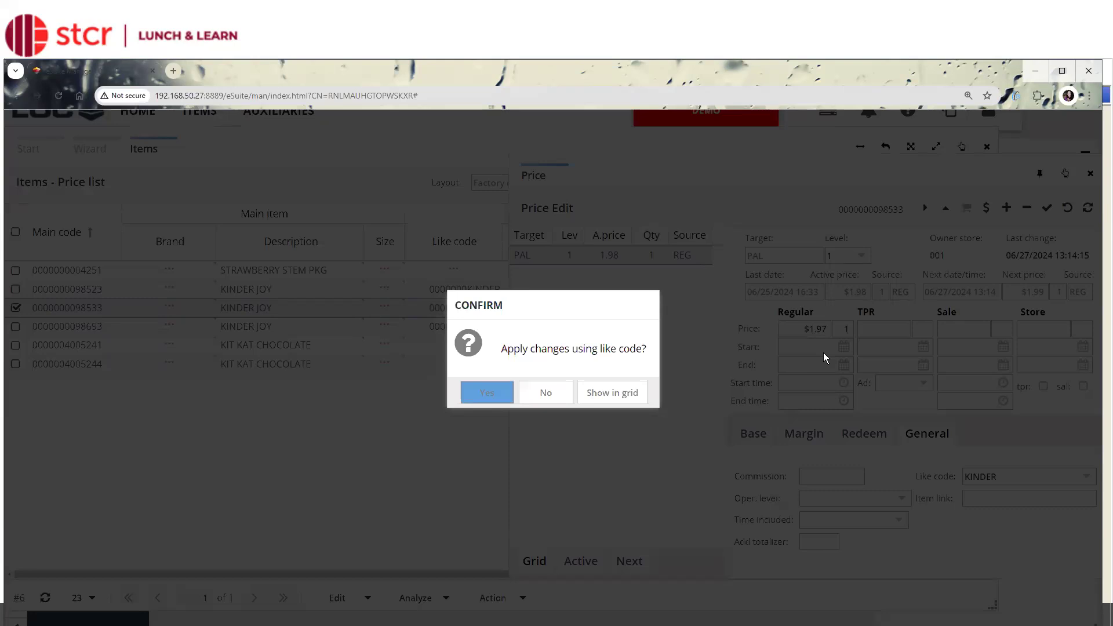
{"action": "left_click", "coordinate": [488, 392]}
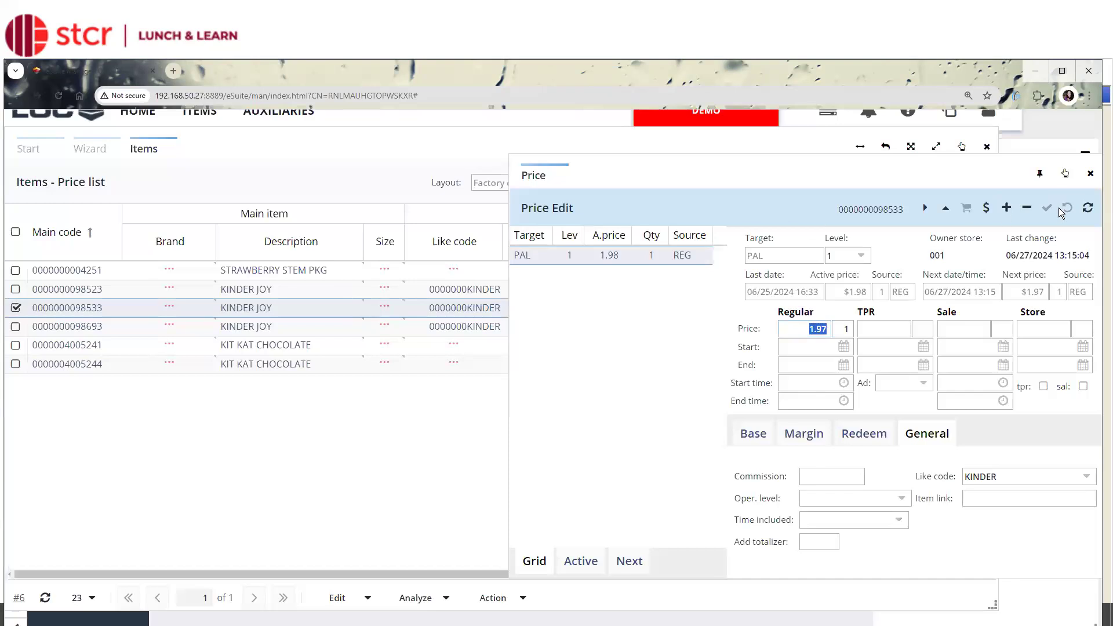
{"action": "left_click", "coordinate": [1091, 174]}
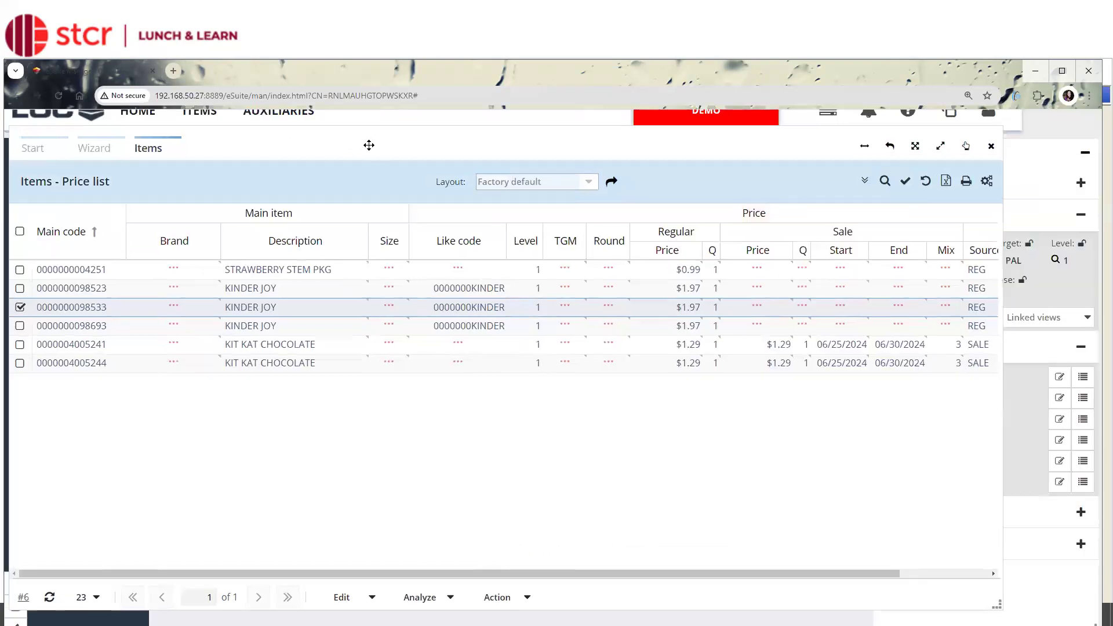
View the Mix & Match list in the Auxiliaries workspace, return to the Items workspace, and narrow the price list window.
{"action": "left_click_drag", "start_coordinate": [114, 131], "coordinate": [191, 176]}
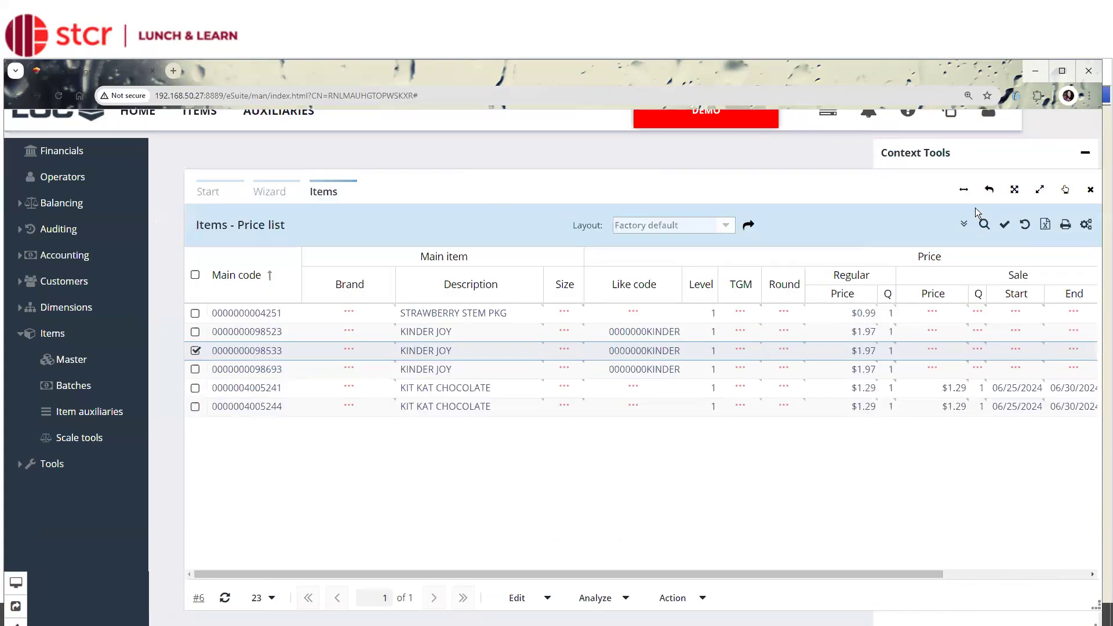
{"action": "left_click", "coordinate": [951, 58]}
{"action": "left_click", "coordinate": [1046, 66]}
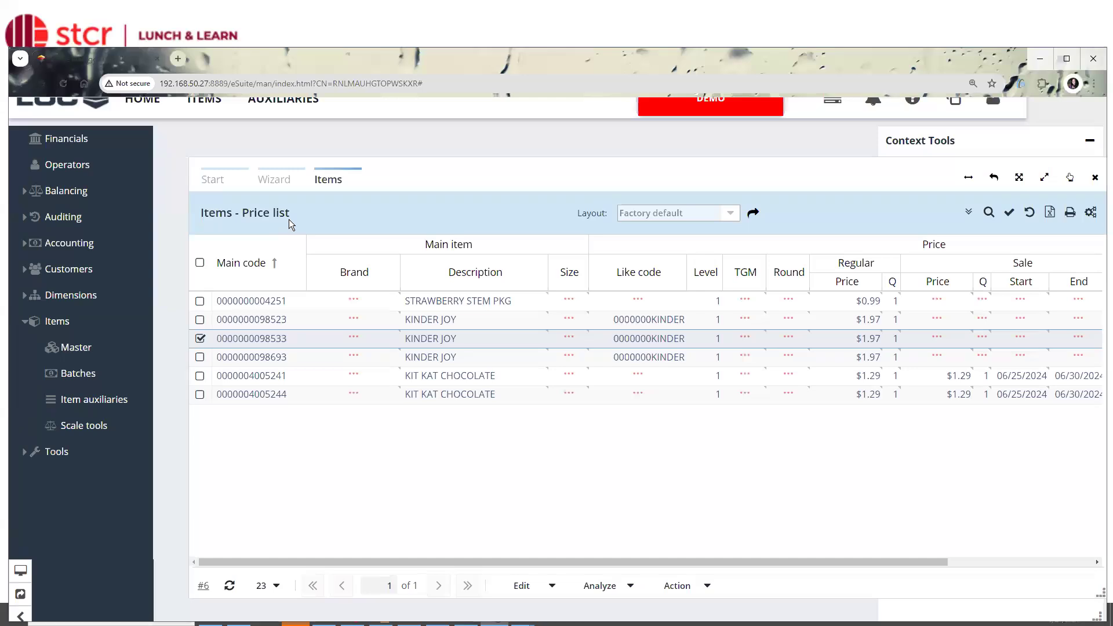
{"action": "left_click", "coordinate": [282, 110]}
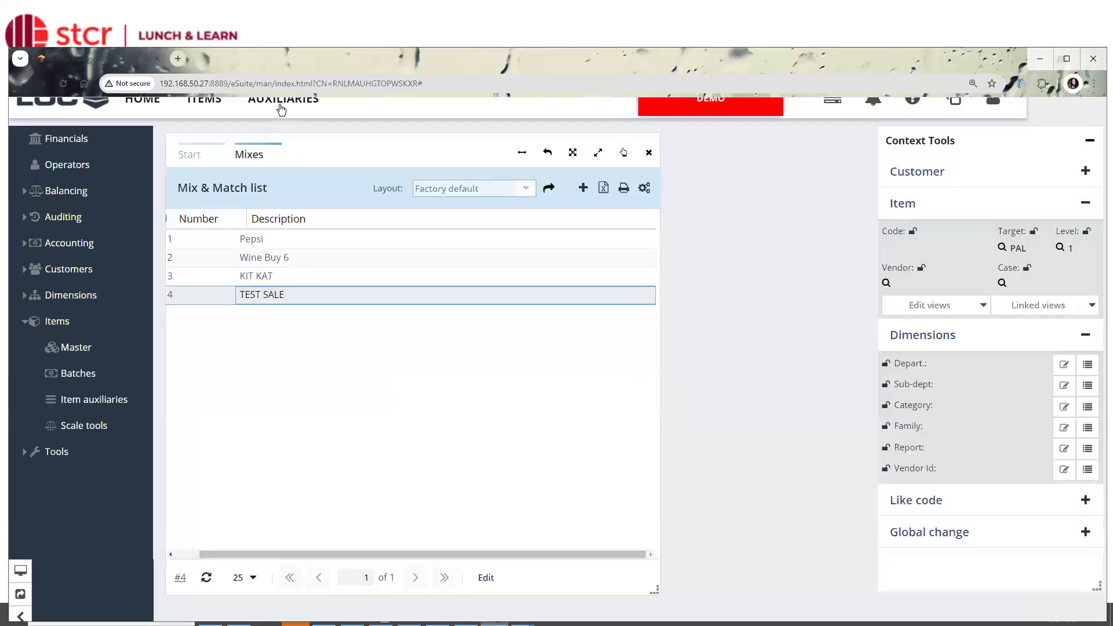
{"action": "left_click", "coordinate": [210, 110]}
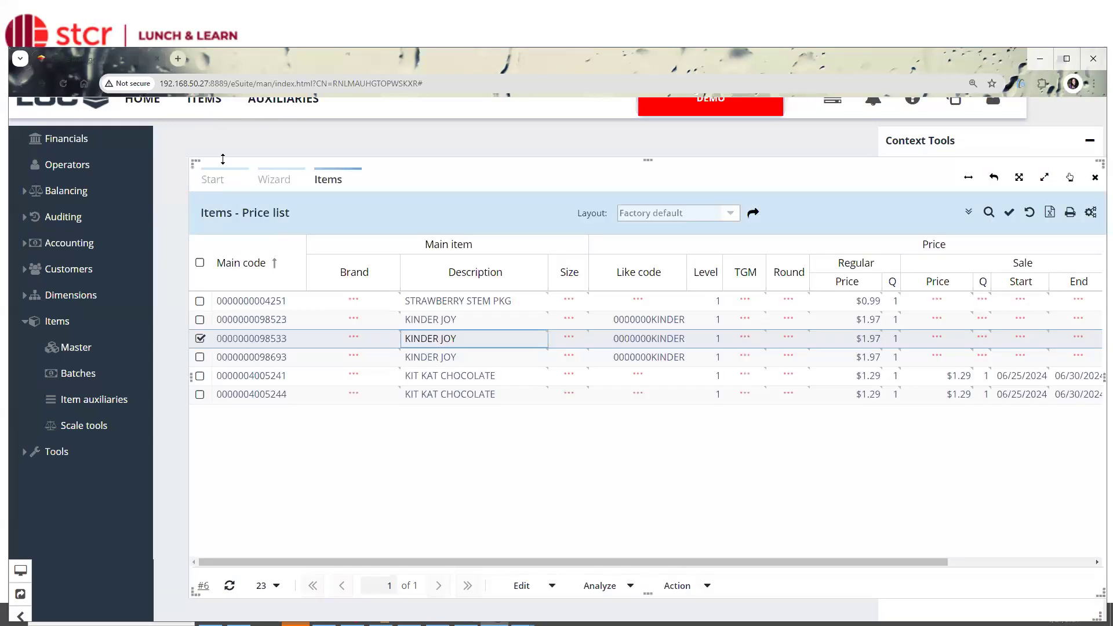
{"action": "left_click_drag", "start_coordinate": [195, 162], "coordinate": [494, 148]}
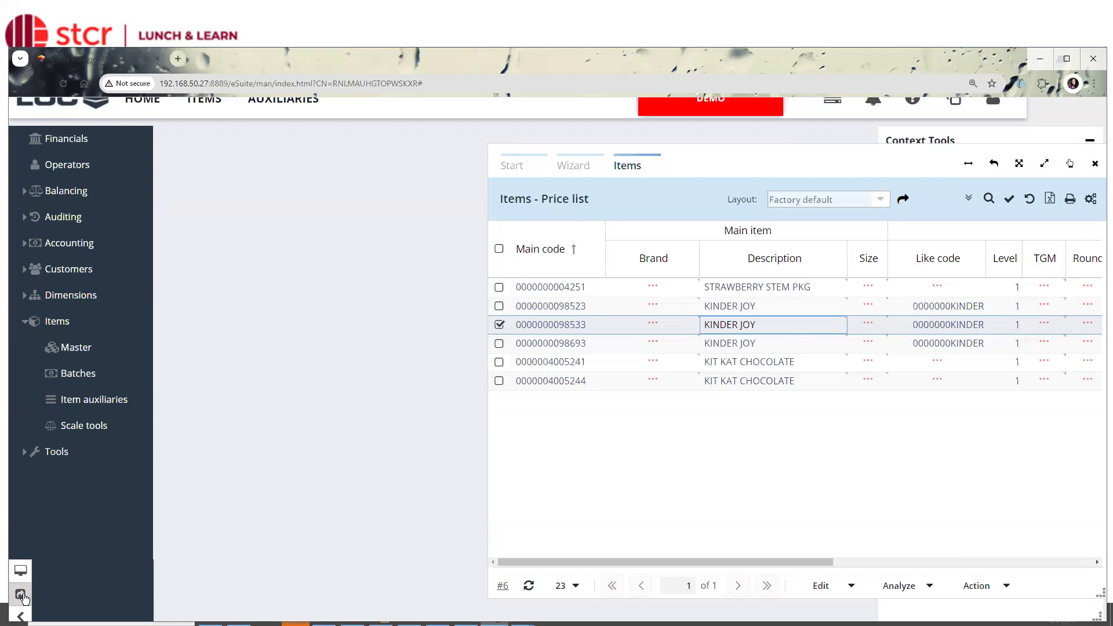
Open the Mix & Match list from the item auxiliaries, shrink it, and arrange it side by side with the price list.
{"action": "left_click", "coordinate": [24, 598]}
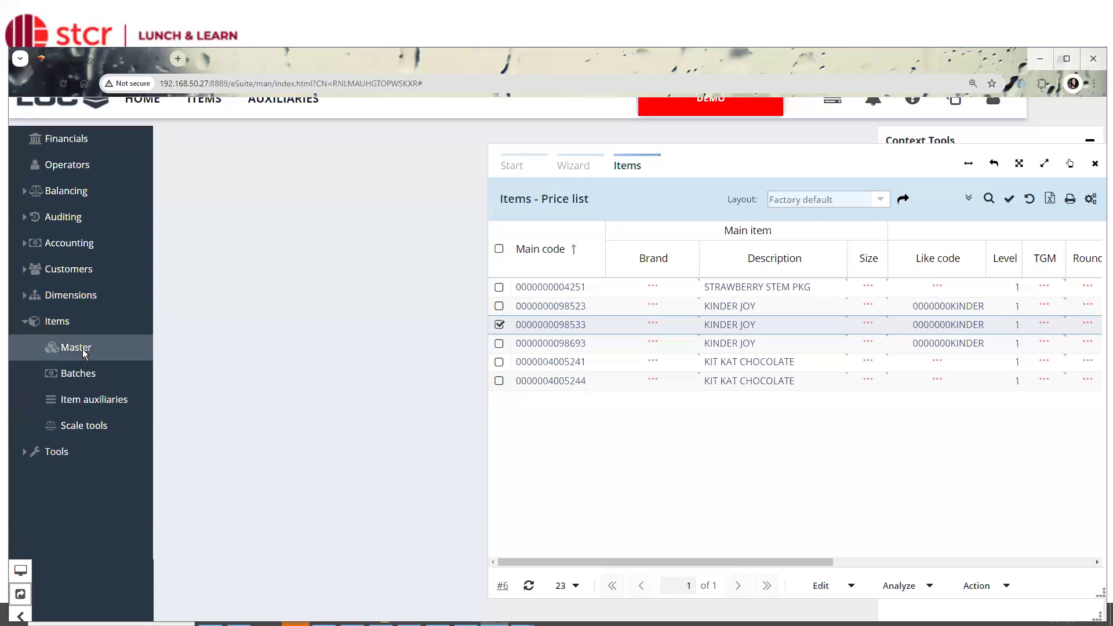
{"action": "left_click", "coordinate": [90, 410]}
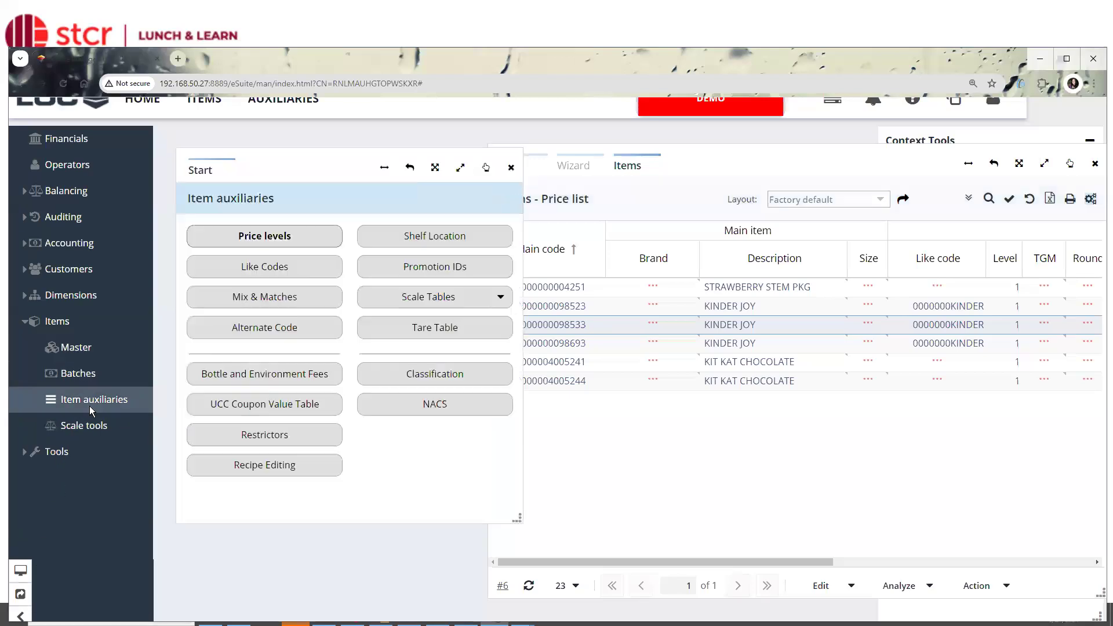
{"action": "left_click", "coordinate": [237, 300]}
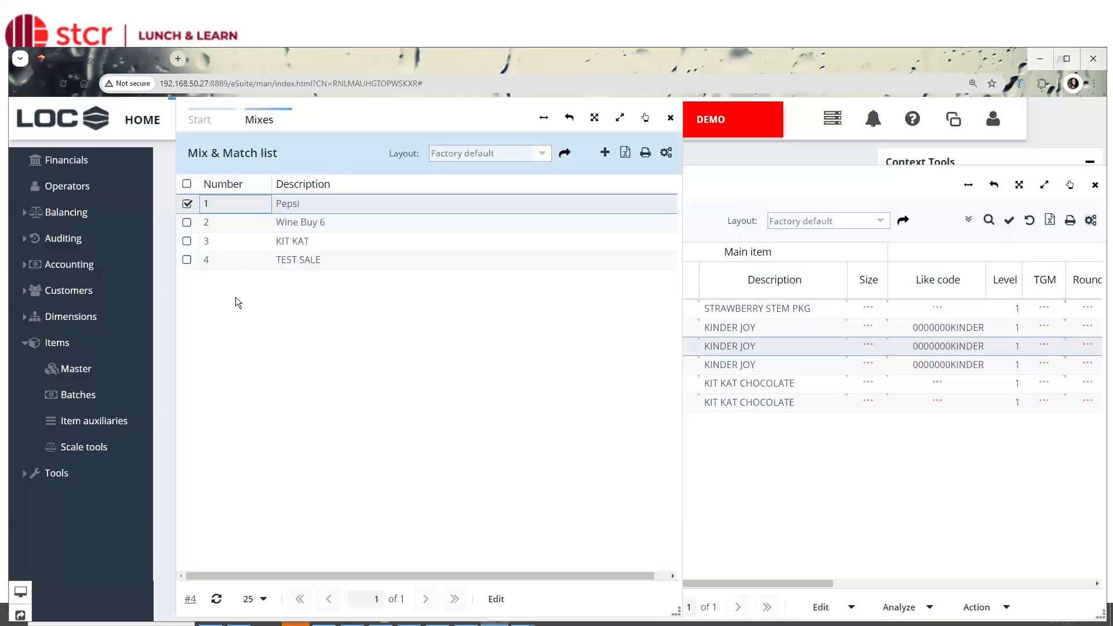
{"action": "left_click_drag", "start_coordinate": [676, 612], "coordinate": [466, 533]}
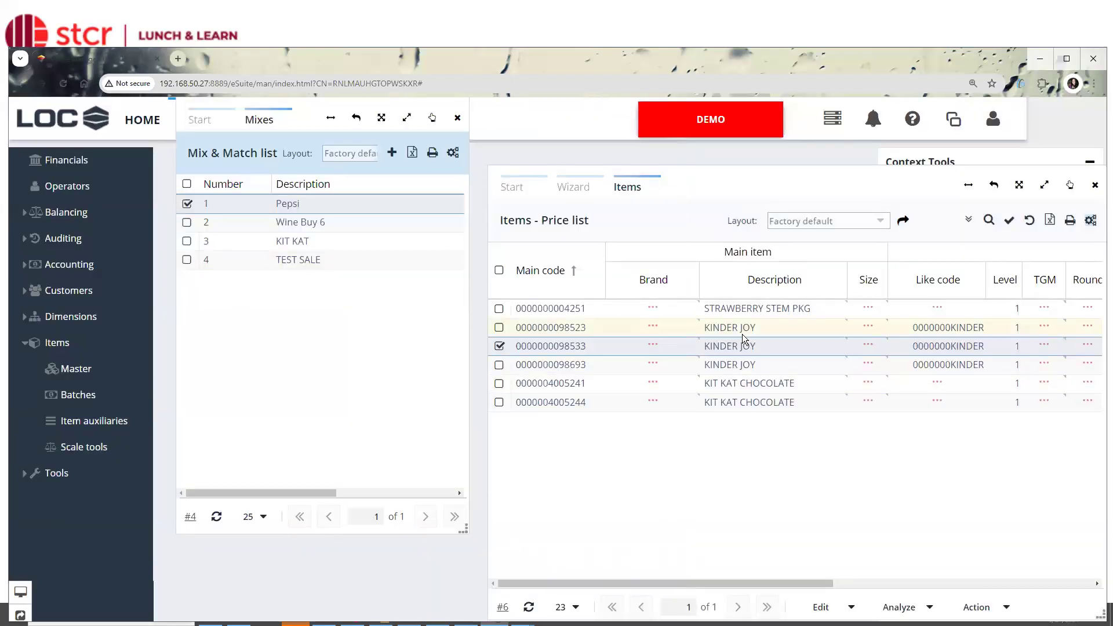
{"action": "left_click", "coordinate": [730, 346]}
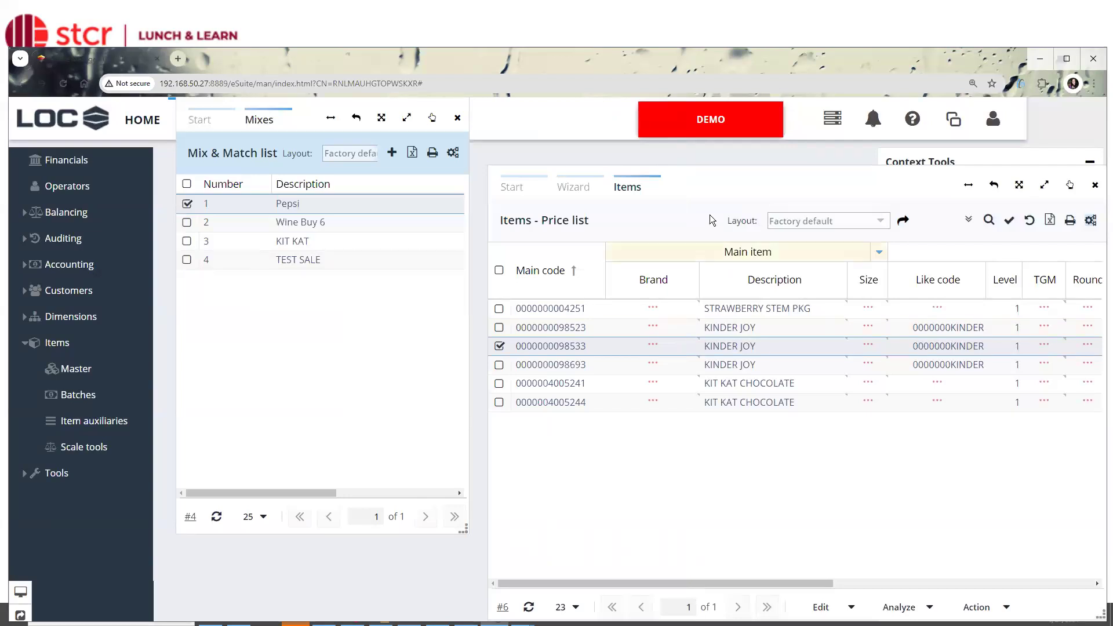
{"action": "left_click_drag", "start_coordinate": [698, 187], "coordinate": [683, 155]}
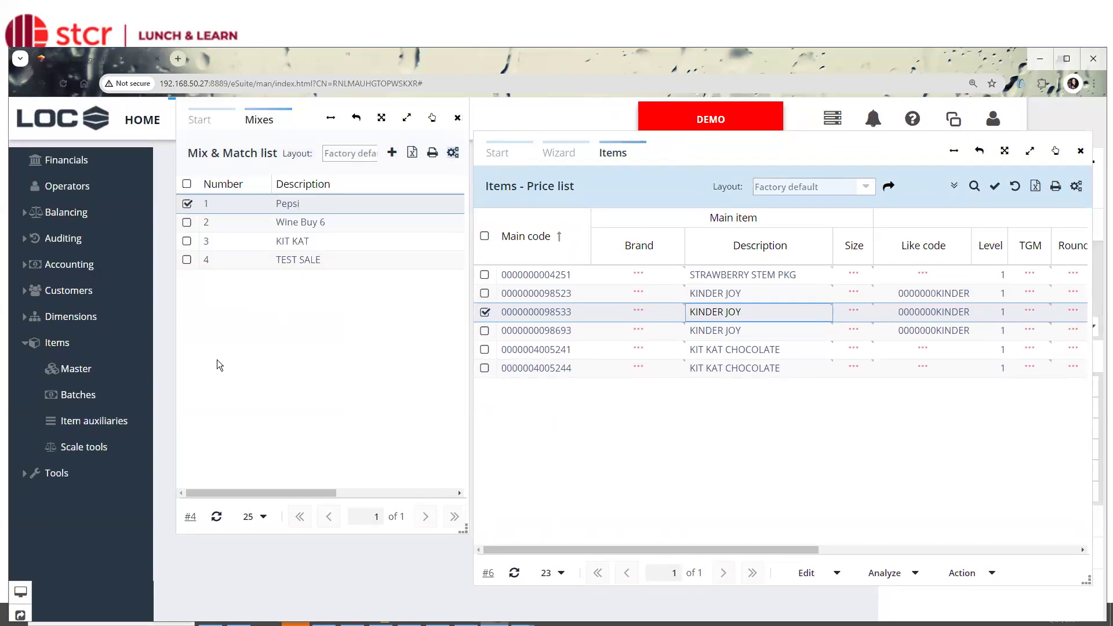
Switch to SMS PRO, select STRAWBERRY STEM PKG in the Browser, and move the Mix&Match and Like code windows lower.
{"action": "left_click", "coordinate": [1036, 60]}
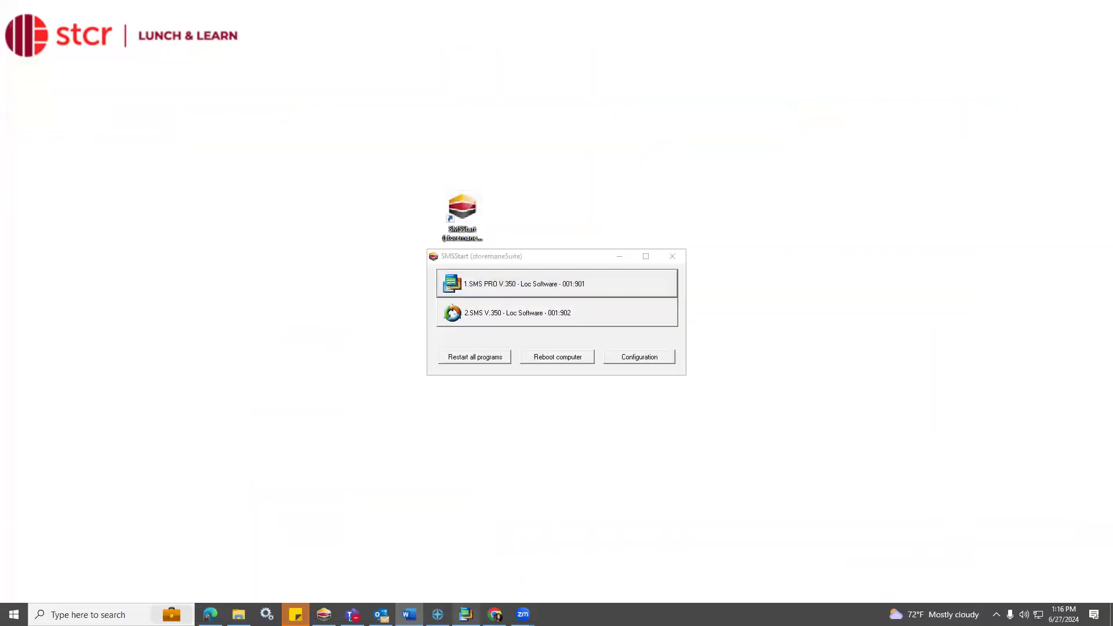
{"action": "left_click", "coordinate": [466, 614]}
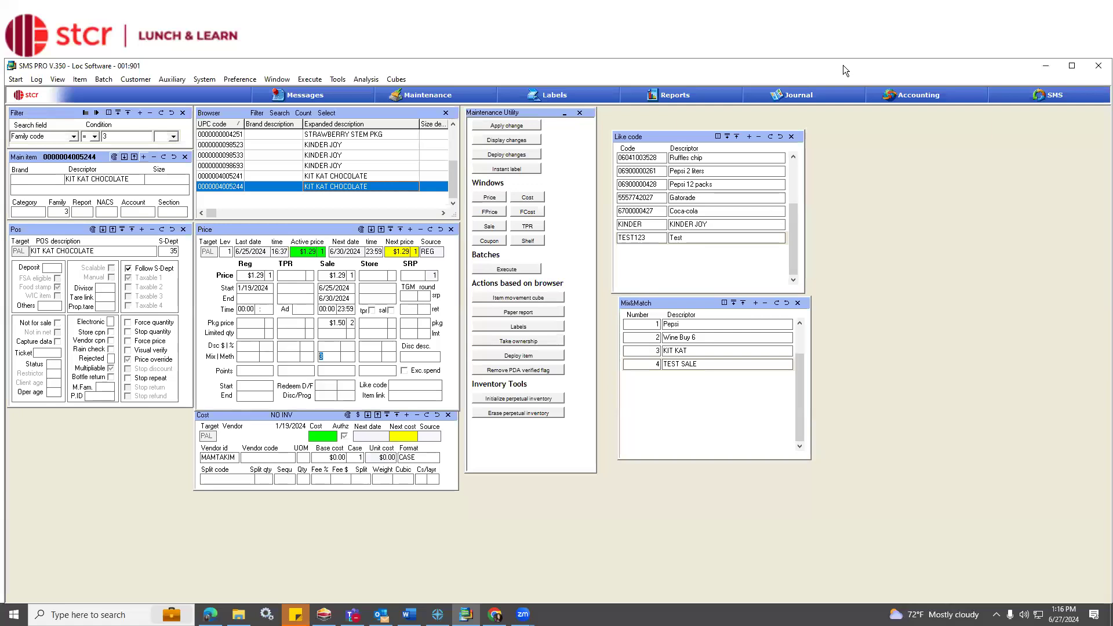
{"action": "left_click_drag", "start_coordinate": [843, 65], "coordinate": [841, 65]}
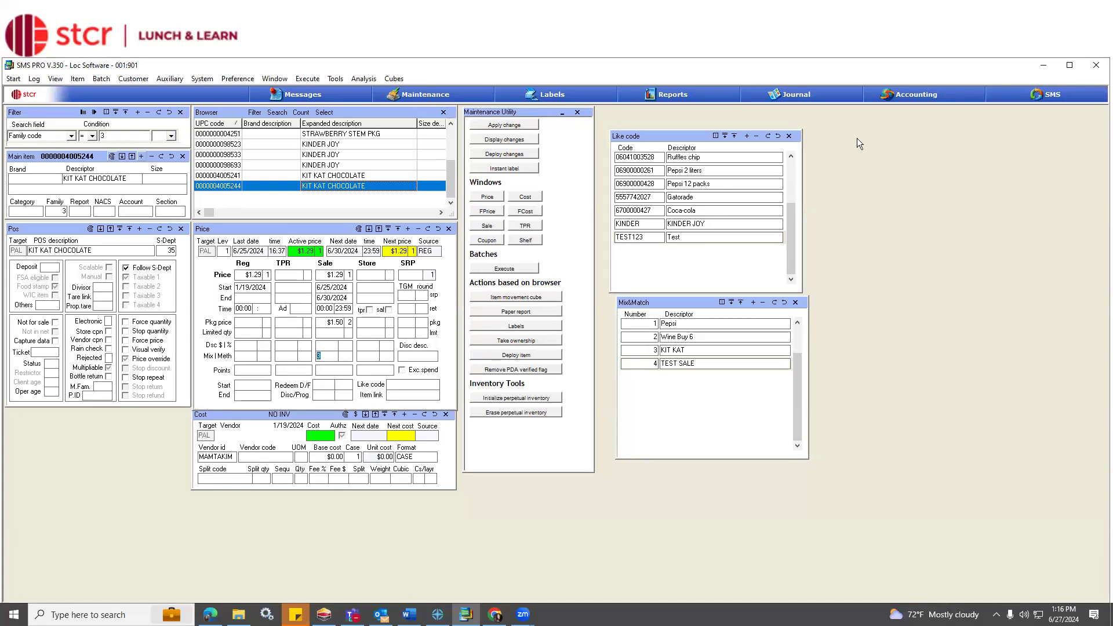
{"action": "left_click", "coordinate": [319, 135]}
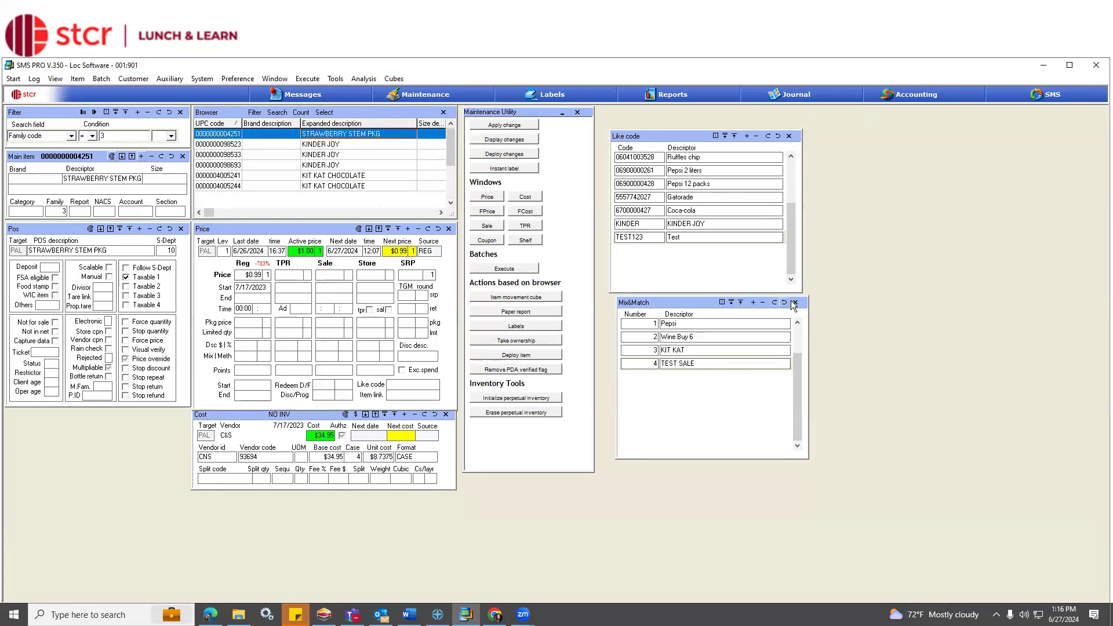
{"action": "left_click_drag", "start_coordinate": [692, 301], "coordinate": [689, 365]}
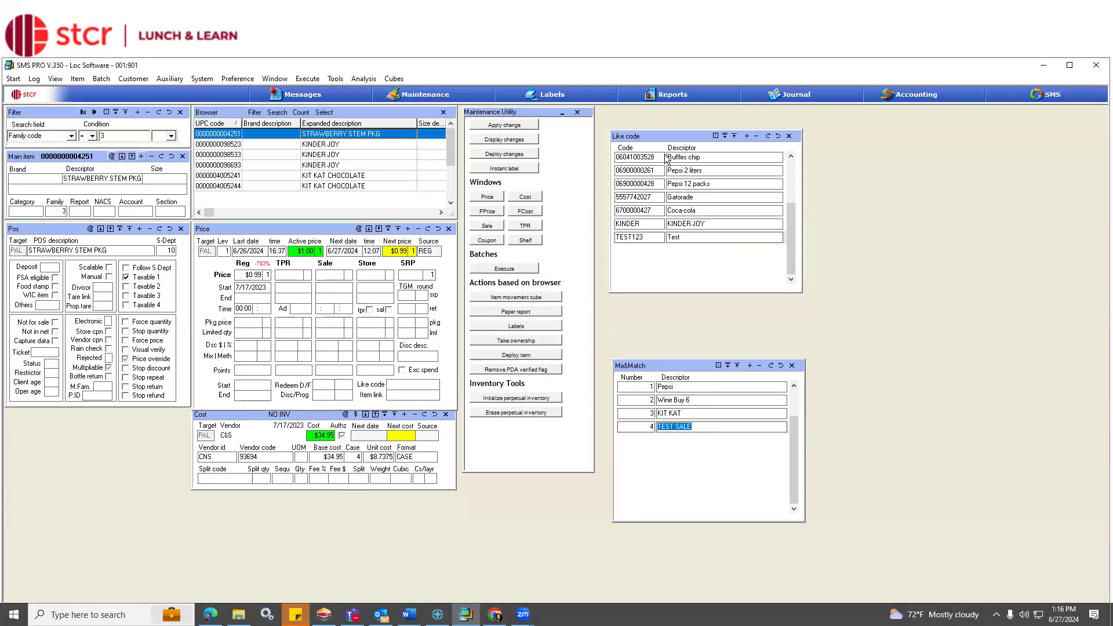
{"action": "left_click", "coordinate": [673, 137]}
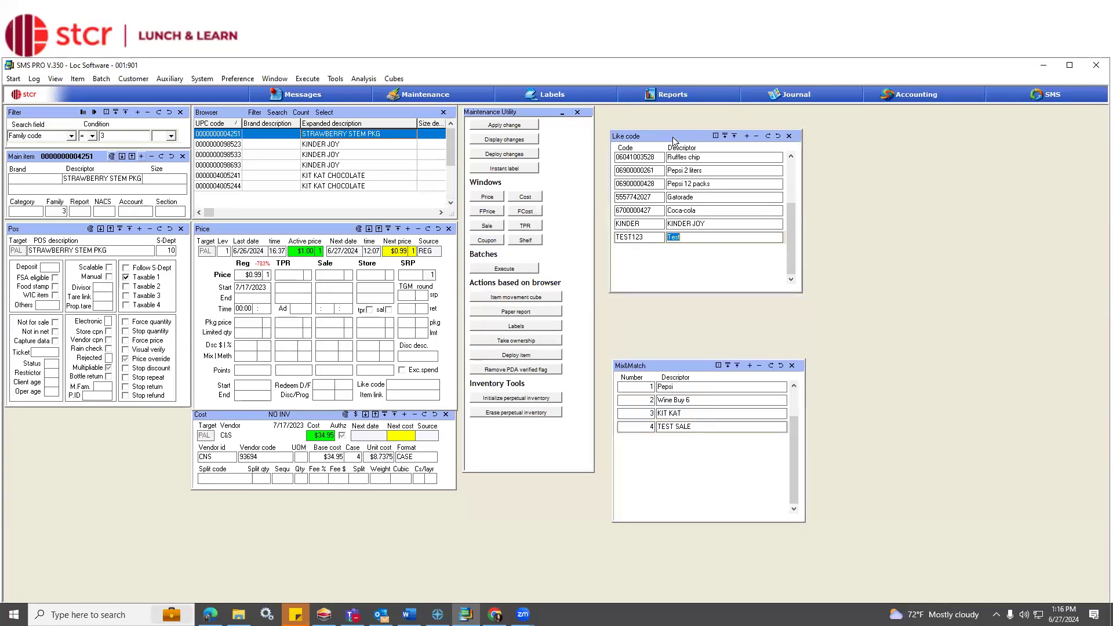
{"action": "left_click_drag", "start_coordinate": [673, 137], "coordinate": [664, 202]}
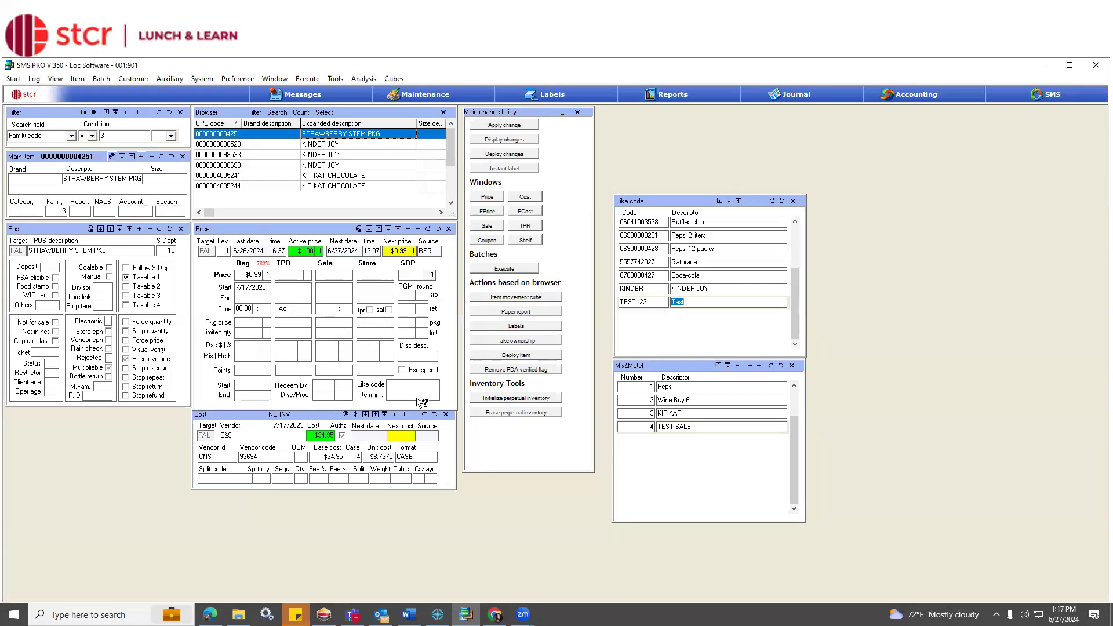
{"action": "left_click", "coordinate": [74, 77]}
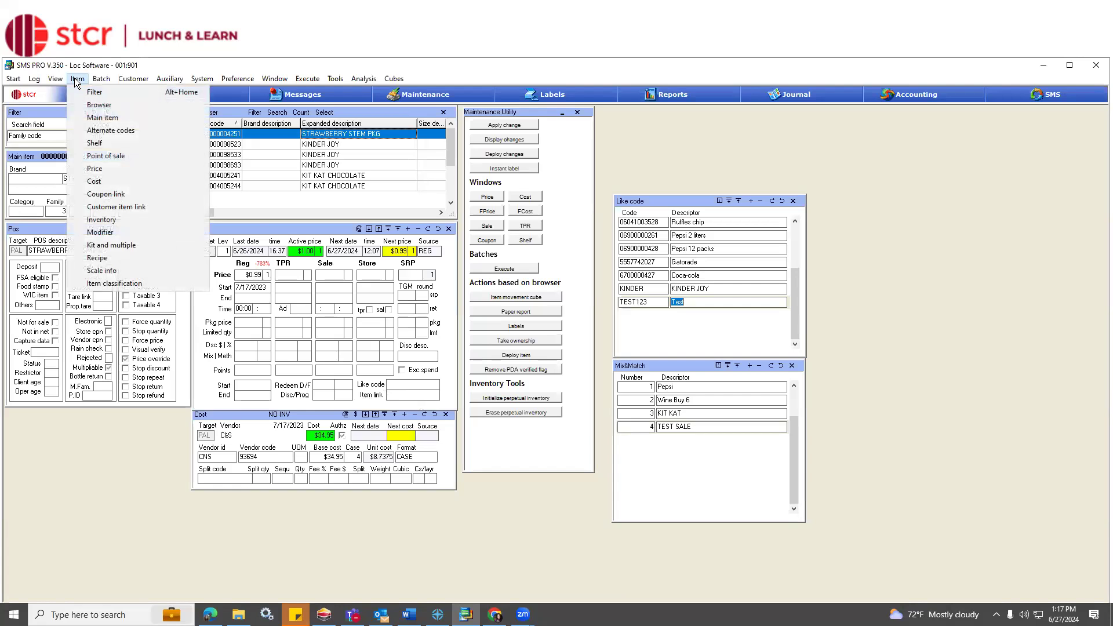
{"action": "left_click", "coordinate": [93, 130]}
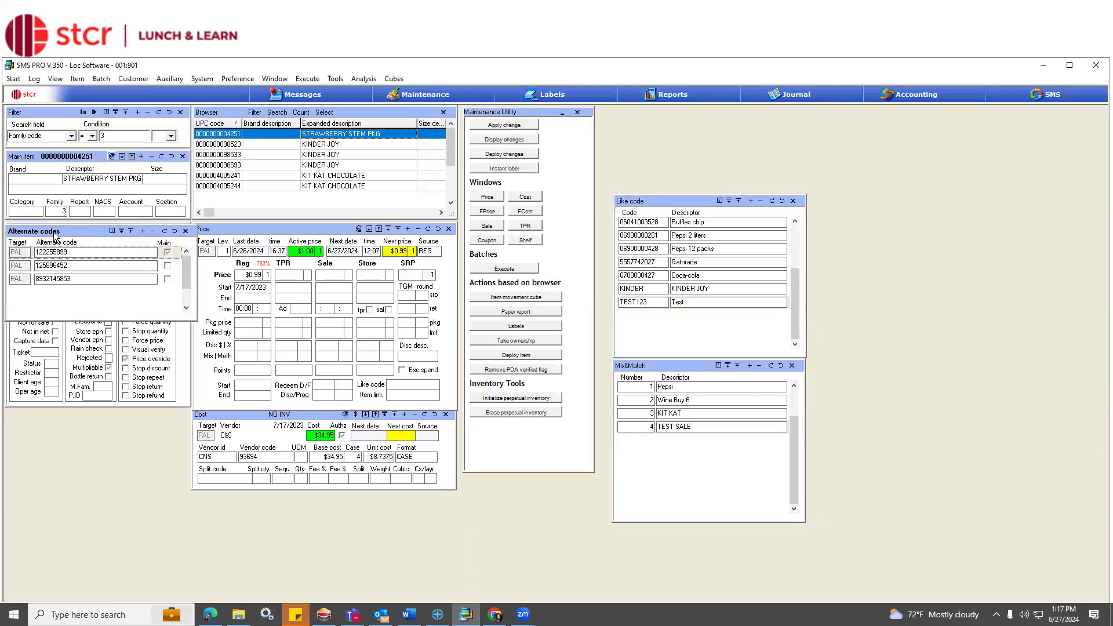
{"action": "left_click_drag", "start_coordinate": [54, 234], "coordinate": [658, 119]}
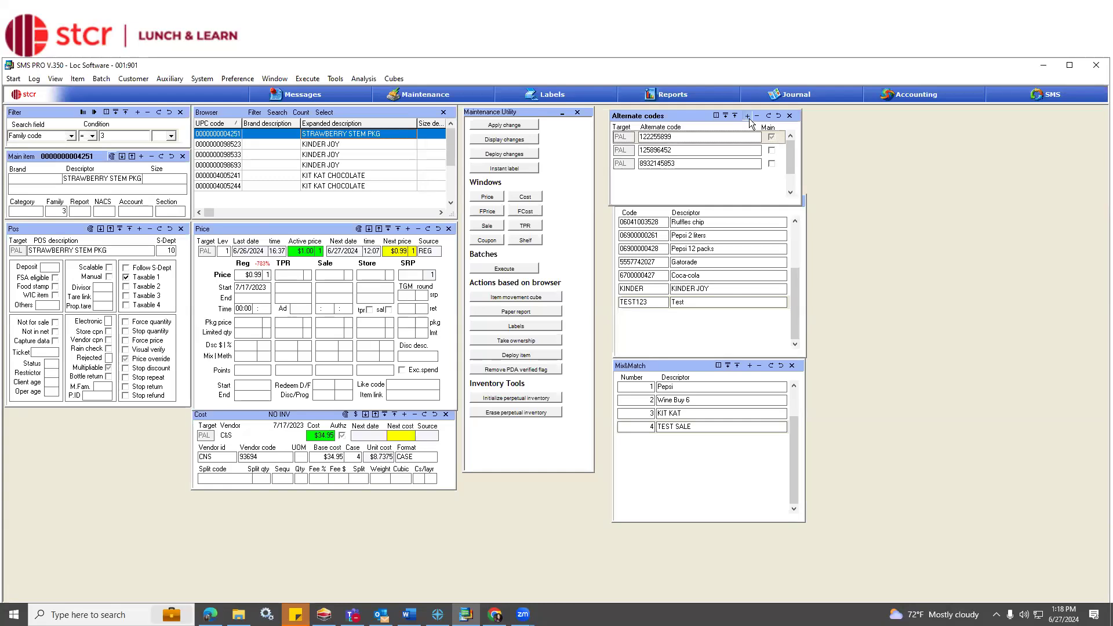
{"action": "left_click", "coordinate": [747, 115]}
{"action": "type", "text": "7894561230"}
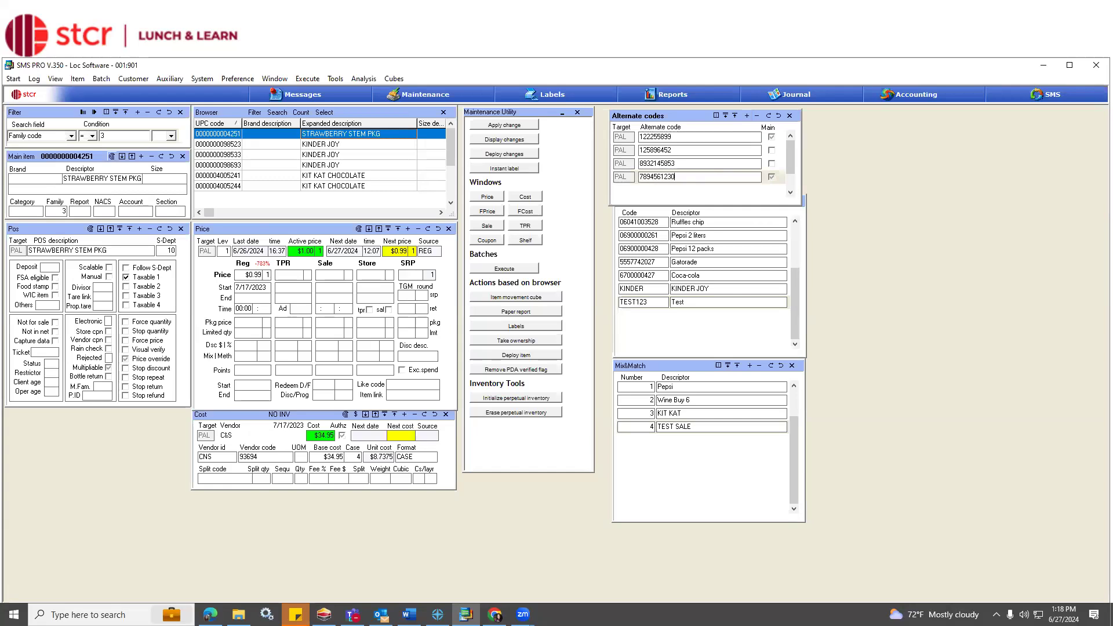
{"action": "left_click", "coordinate": [770, 116]}
{"action": "left_click", "coordinate": [228, 154]}
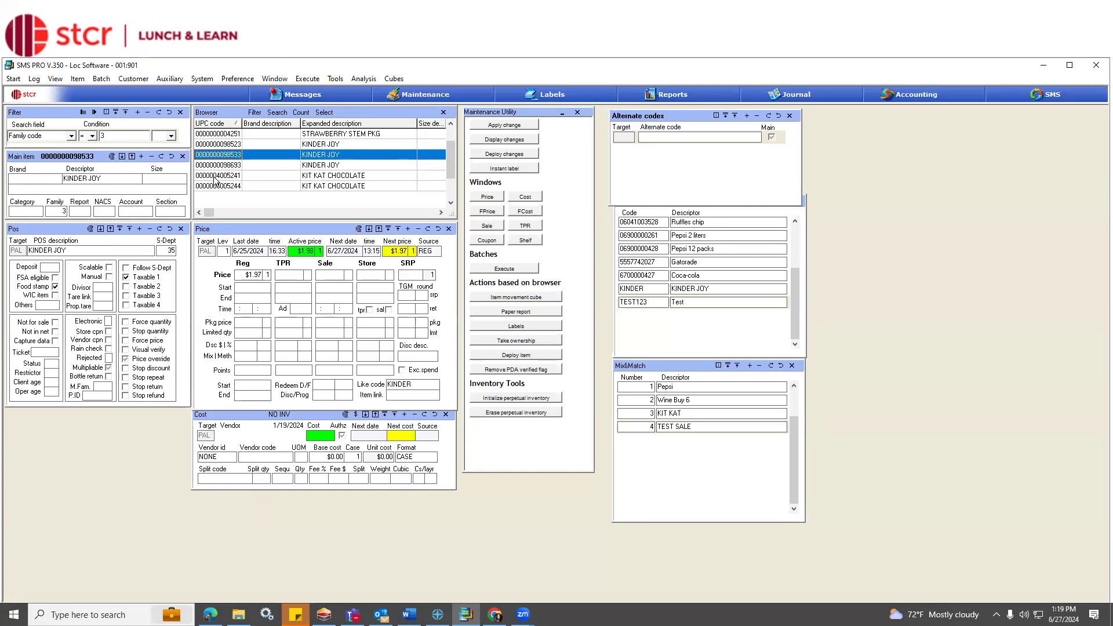
{"action": "left_click", "coordinate": [26, 180]}
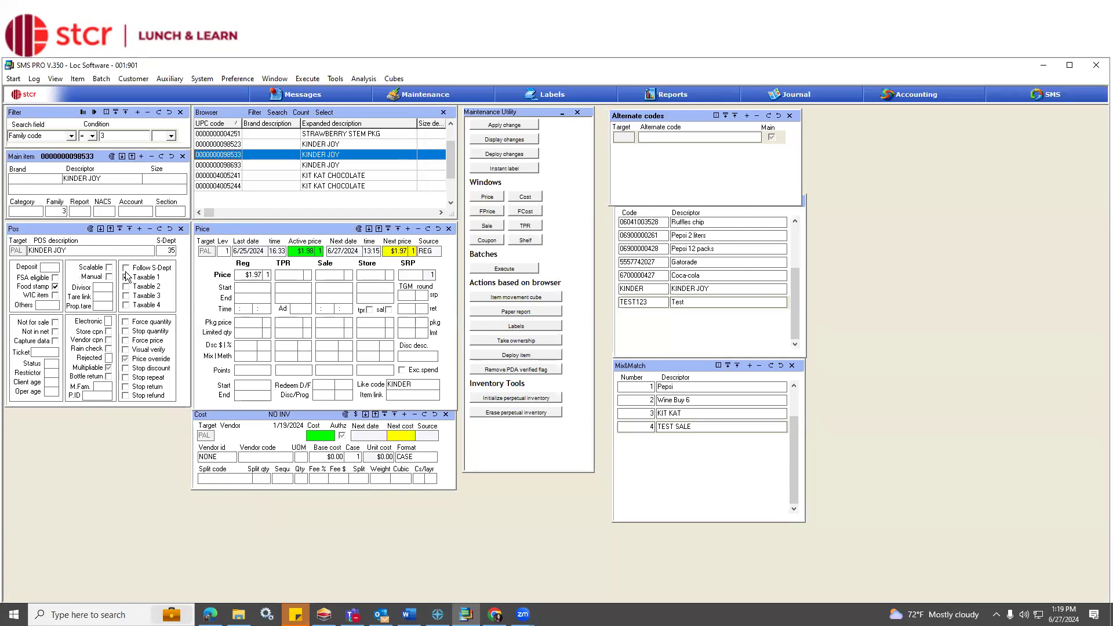
Examine the available search fields in the filter, keeping Family code = 3 as the condition.
{"action": "left_click", "coordinate": [203, 179]}
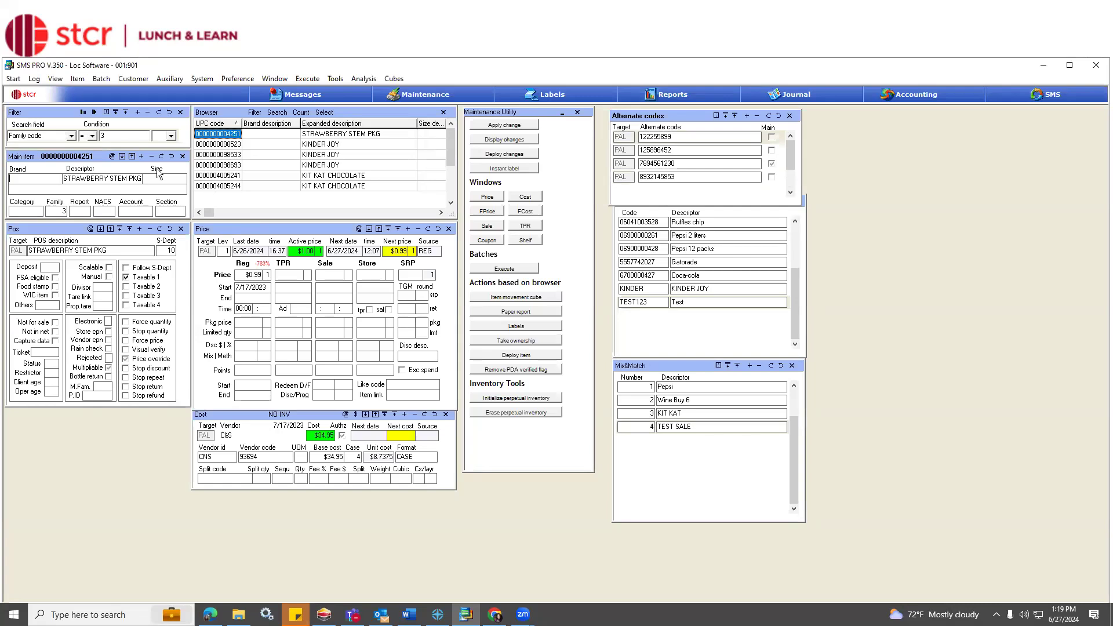
{"action": "left_click", "coordinate": [71, 136]}
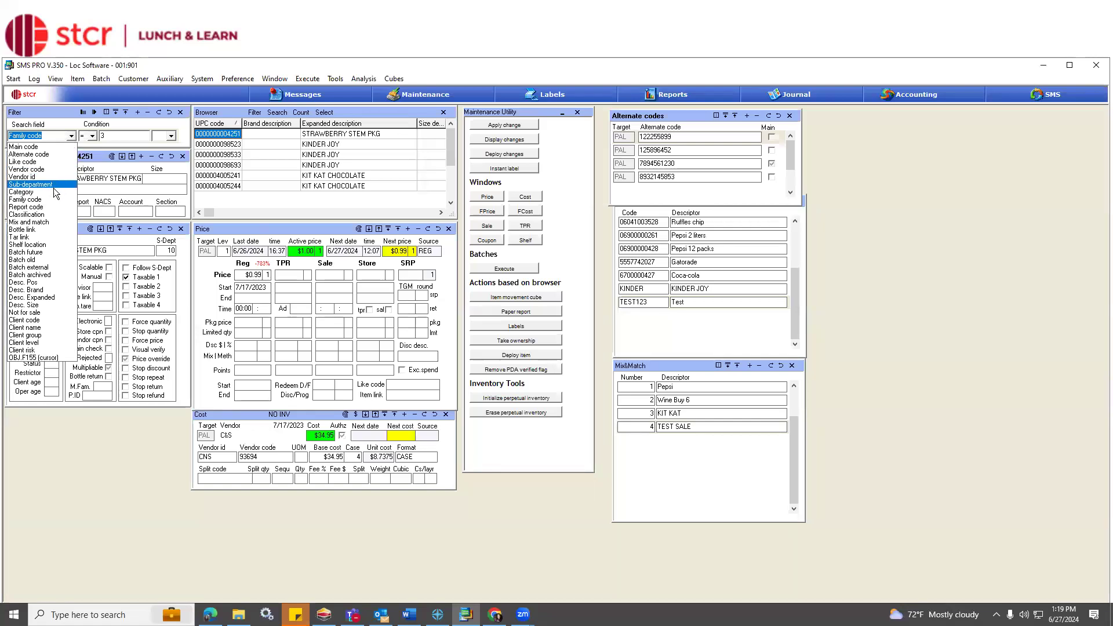
{"action": "left_click", "coordinate": [58, 199]}
{"action": "left_click", "coordinate": [70, 139]}
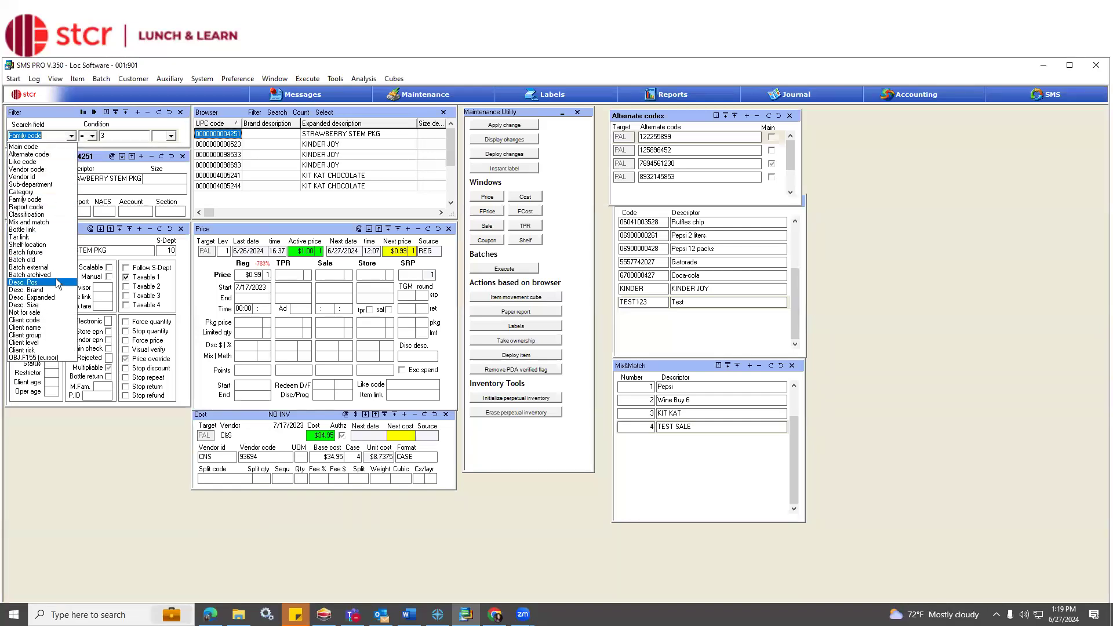
{"action": "left_click", "coordinate": [121, 137]}
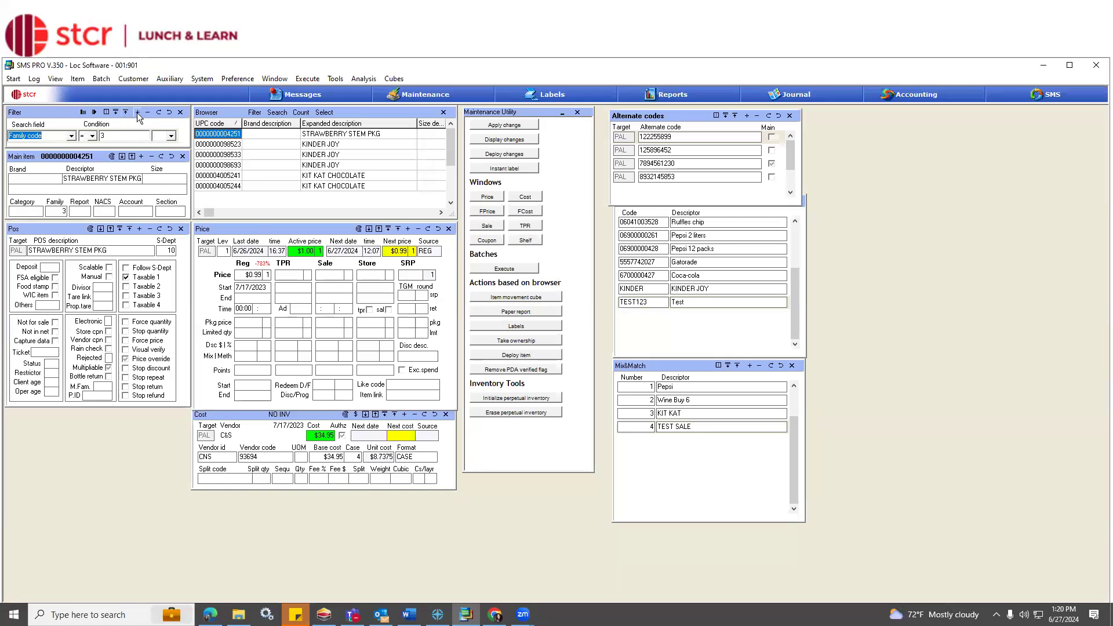
Add two extra condition rows to the filter, check the search field and connector choices, and delete two rows.
{"action": "left_click", "coordinate": [137, 117]}
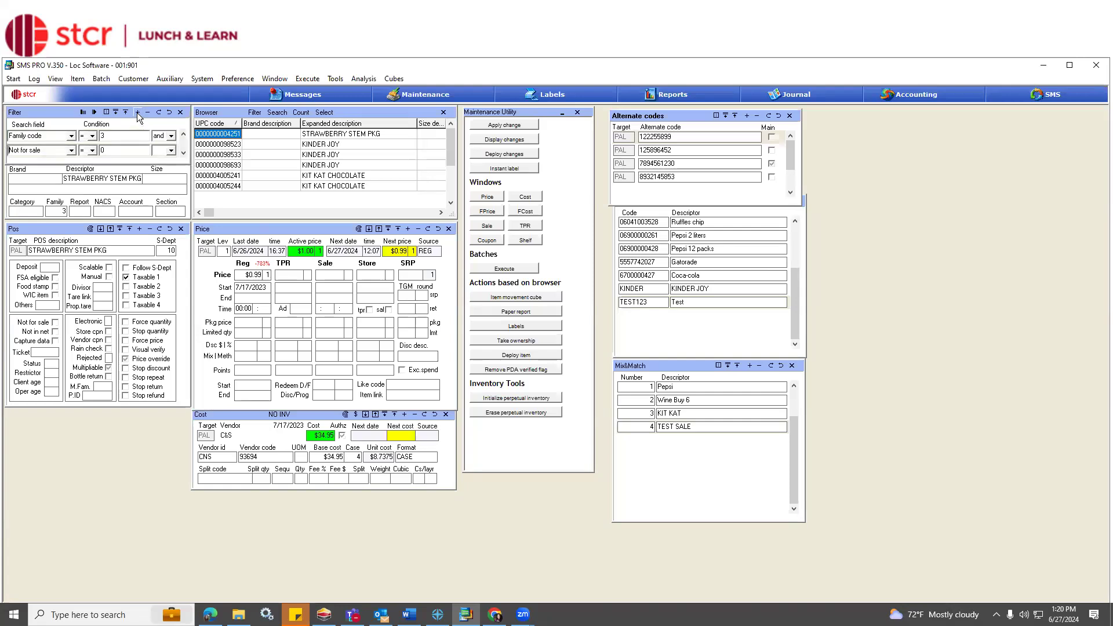
{"action": "left_click", "coordinate": [138, 117]}
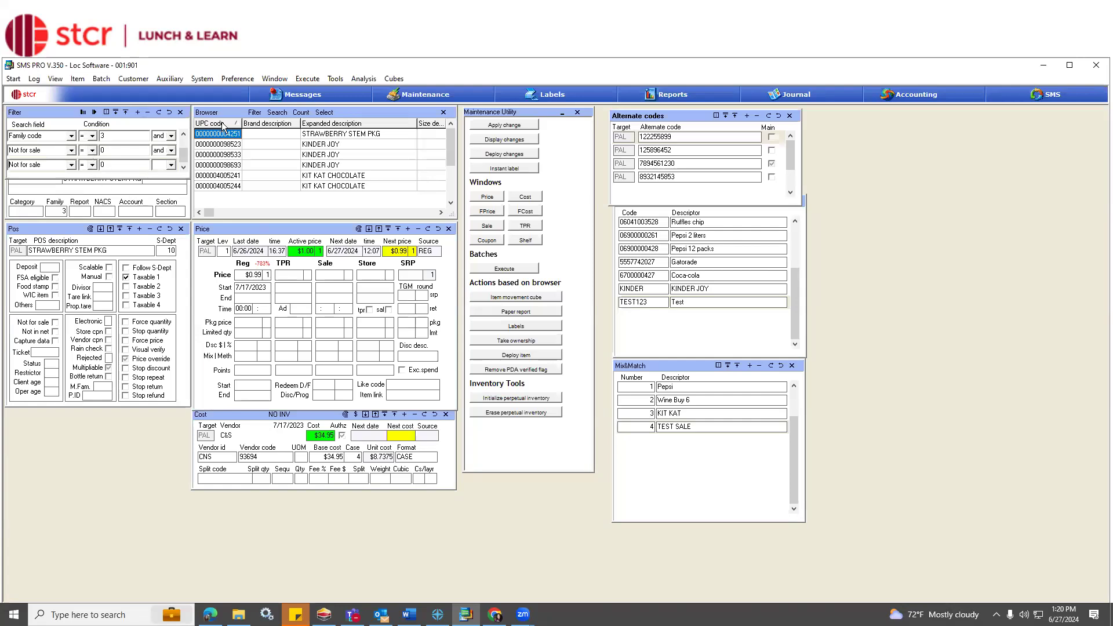
{"action": "left_click", "coordinate": [71, 136]}
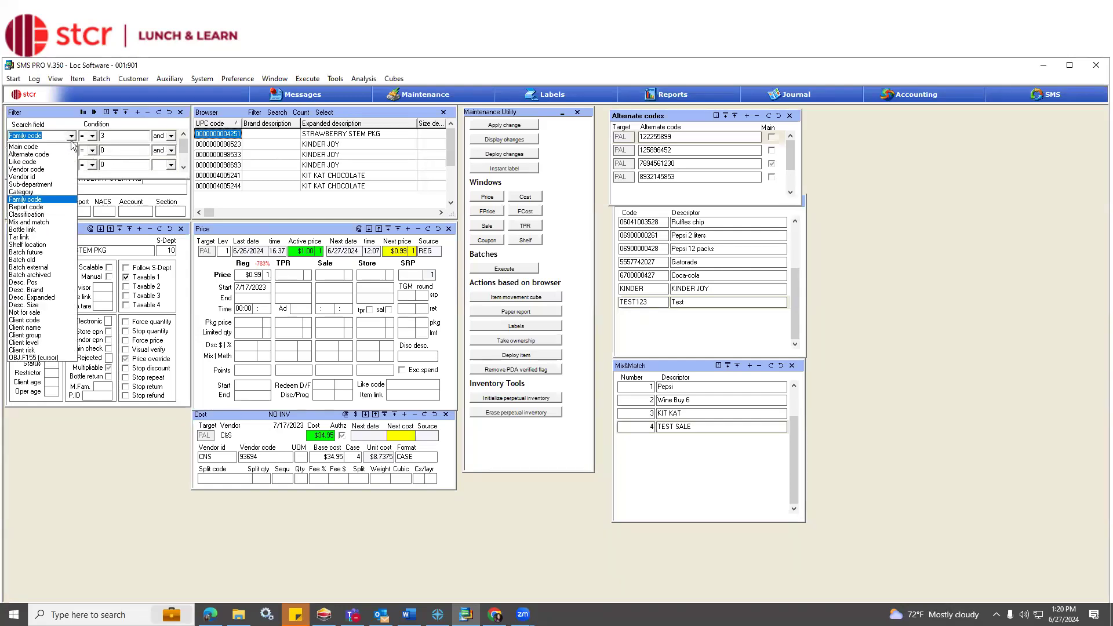
{"action": "left_click", "coordinate": [171, 136]}
{"action": "left_click", "coordinate": [171, 136]}
{"action": "left_click", "coordinate": [117, 169]}
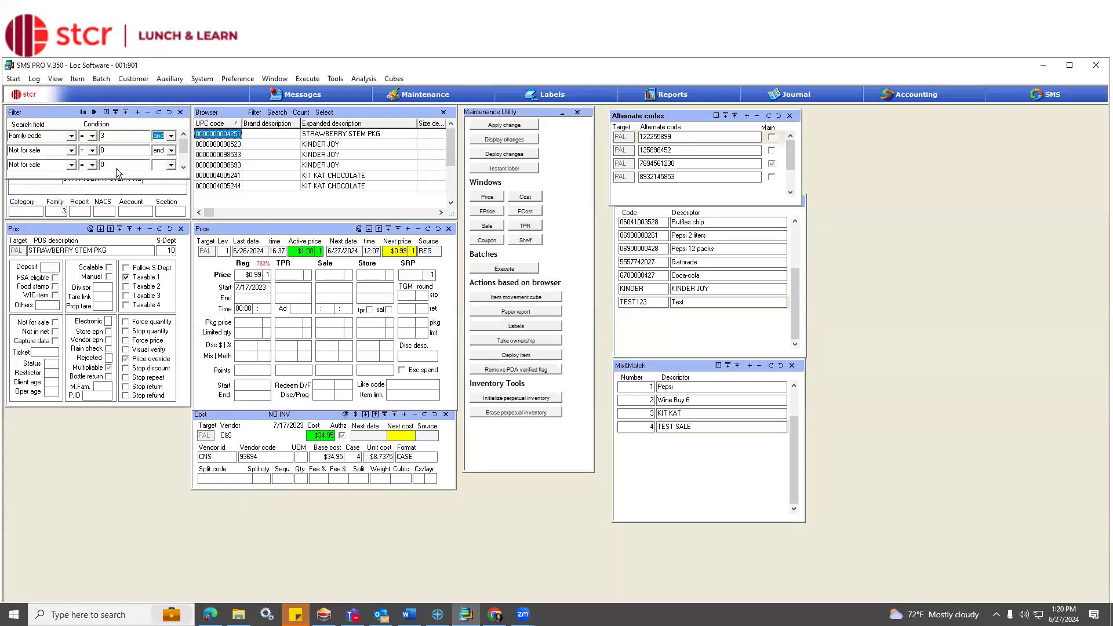
{"action": "left_click", "coordinate": [147, 118]}
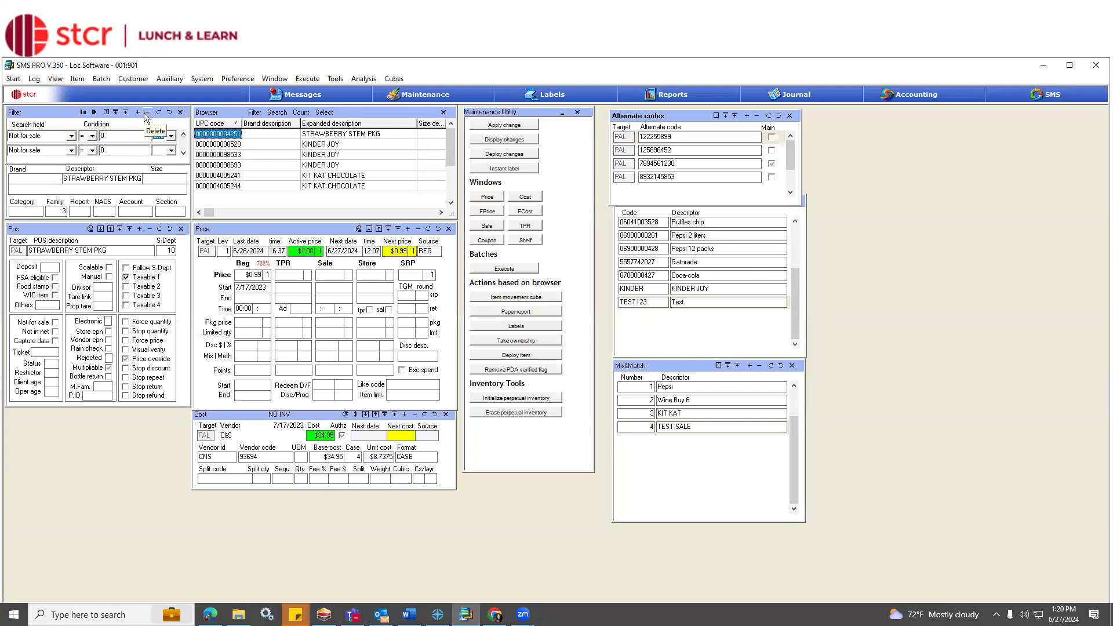
{"action": "left_click", "coordinate": [147, 117]}
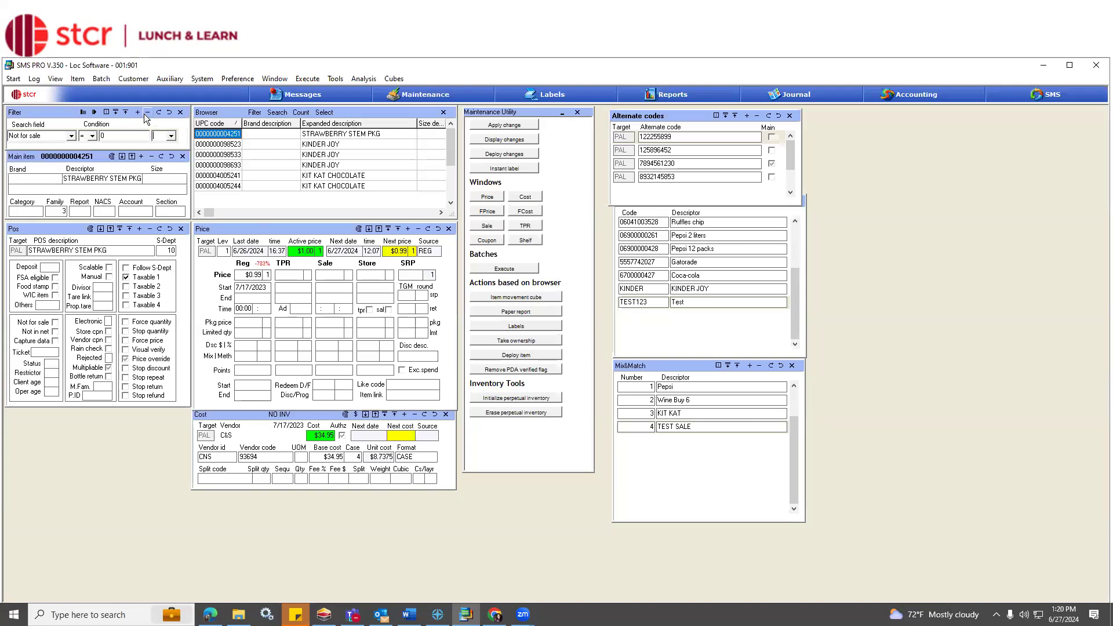
Set the remaining filter condition to Family code = 3 and run the filter.
{"action": "left_click", "coordinate": [71, 136]}
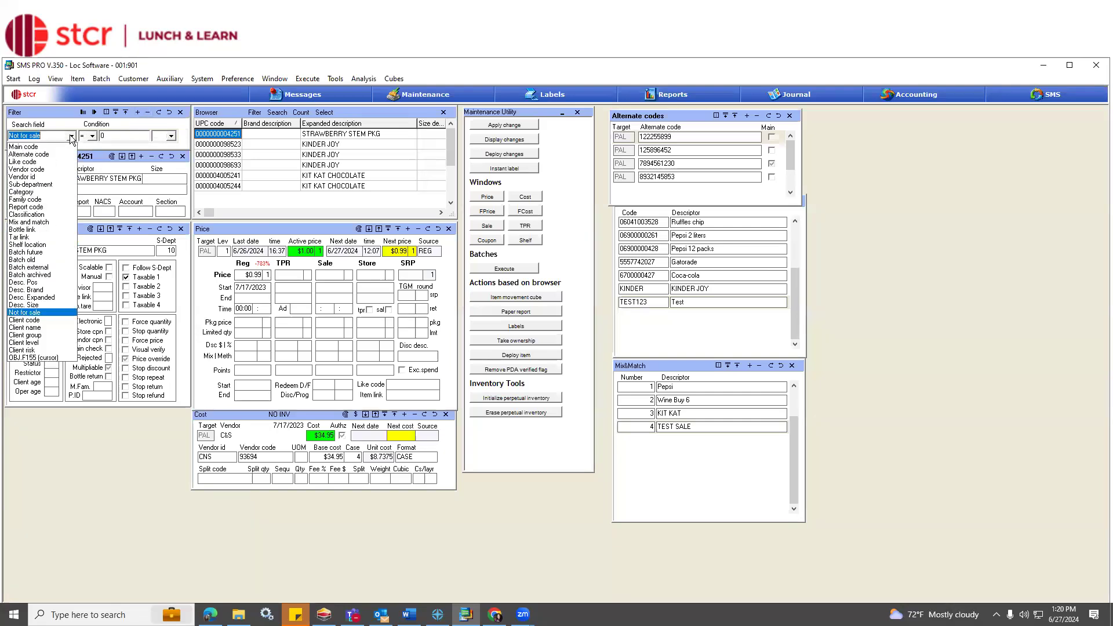
{"action": "left_click", "coordinate": [65, 200]}
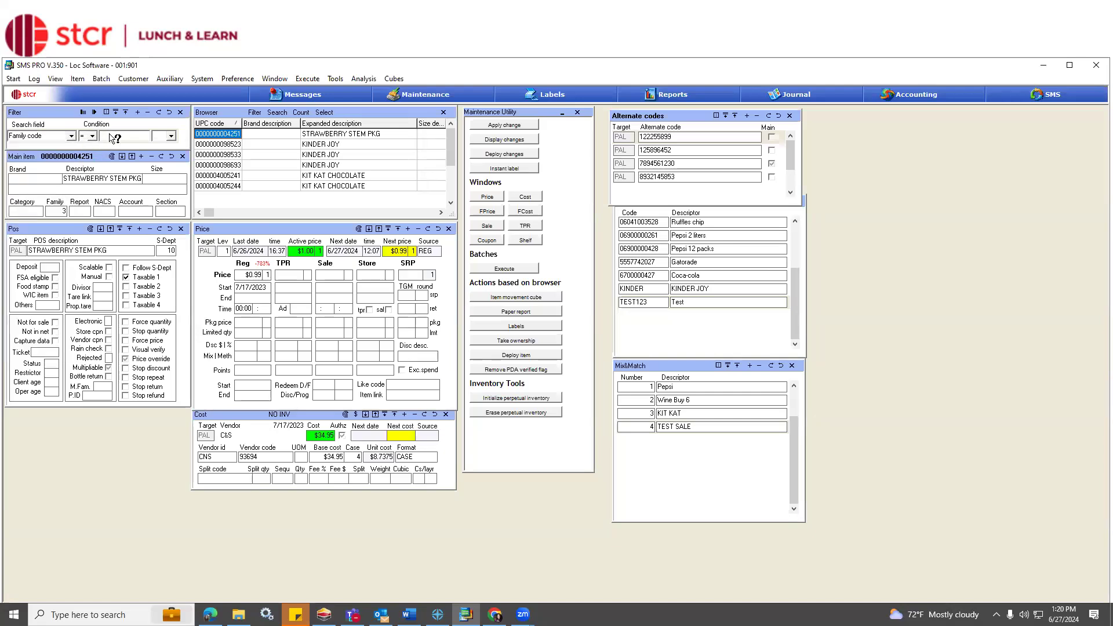
{"action": "left_click", "coordinate": [114, 138]}
{"action": "type", "text": "3"}
{"action": "left_click", "coordinate": [94, 113]}
Enable Follow S-Dept in the POS record of STRAWBERRY STEM PKG and apply only the changes to all items in the Browser, confirming with YES.
{"action": "left_click", "coordinate": [126, 268]}
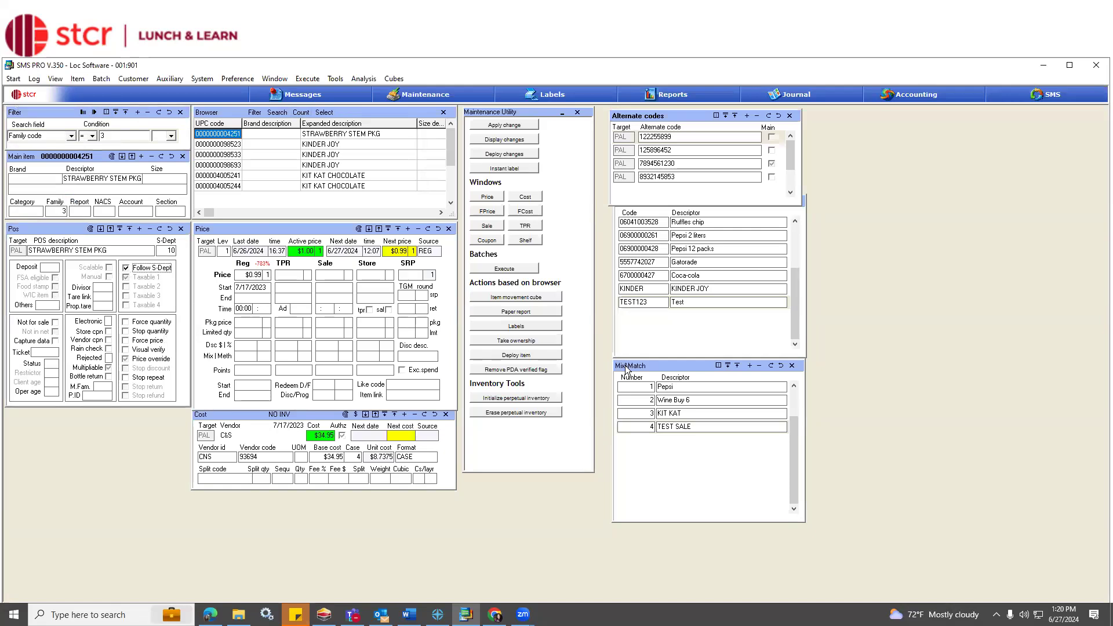
{"action": "left_click", "coordinate": [93, 230]}
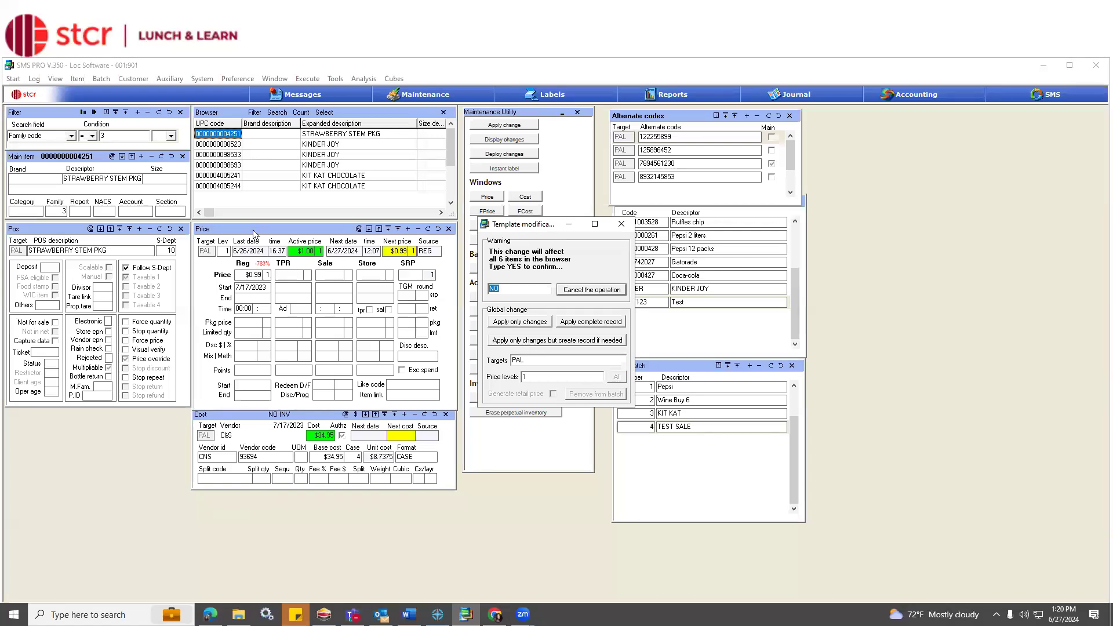
{"action": "type", "text": "YES"}
{"action": "left_click", "coordinate": [513, 323]}
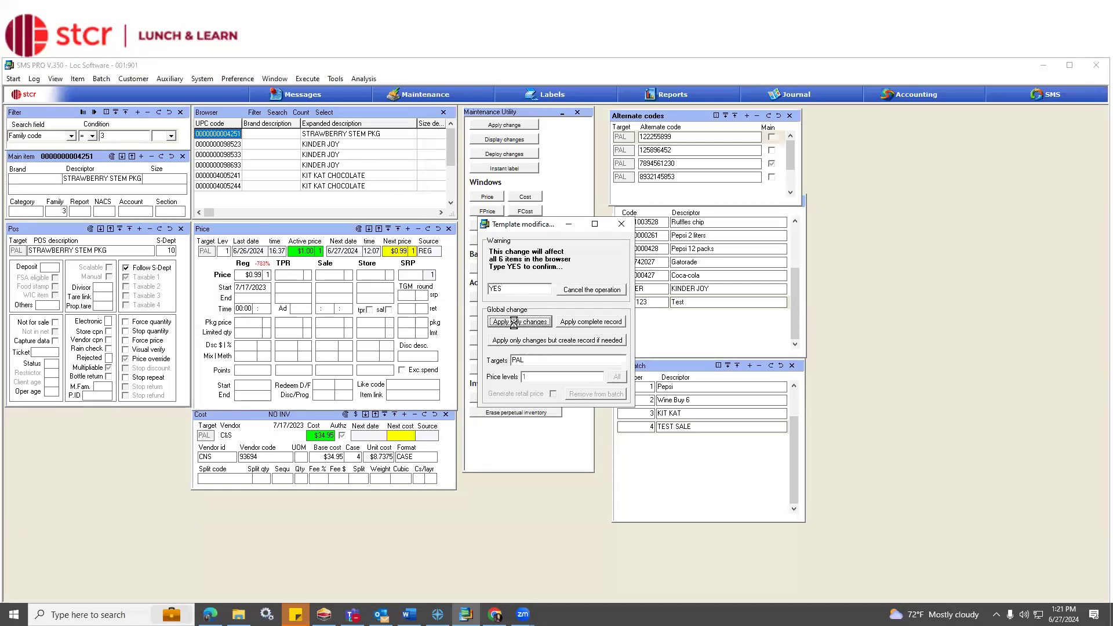
Go through the KINDER JOY, KIT KAT CHOCOLATE and STRAWBERRY STEM PKG items in the Browser and check their Follow S-Dept setting.
{"action": "left_click", "coordinate": [311, 145]}
{"action": "left_click", "coordinate": [316, 175]}
{"action": "left_click", "coordinate": [318, 186]}
{"action": "left_click", "coordinate": [319, 175]}
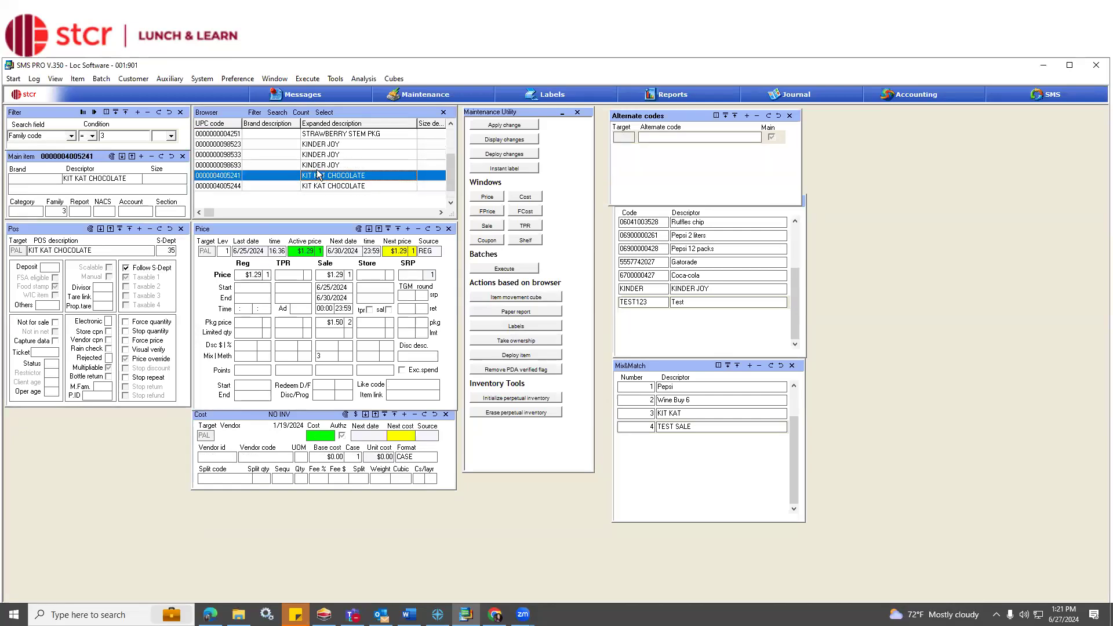
{"action": "left_click", "coordinate": [316, 164]}
{"action": "left_click", "coordinate": [314, 154]}
{"action": "left_click", "coordinate": [317, 145]}
{"action": "left_click", "coordinate": [318, 134]}
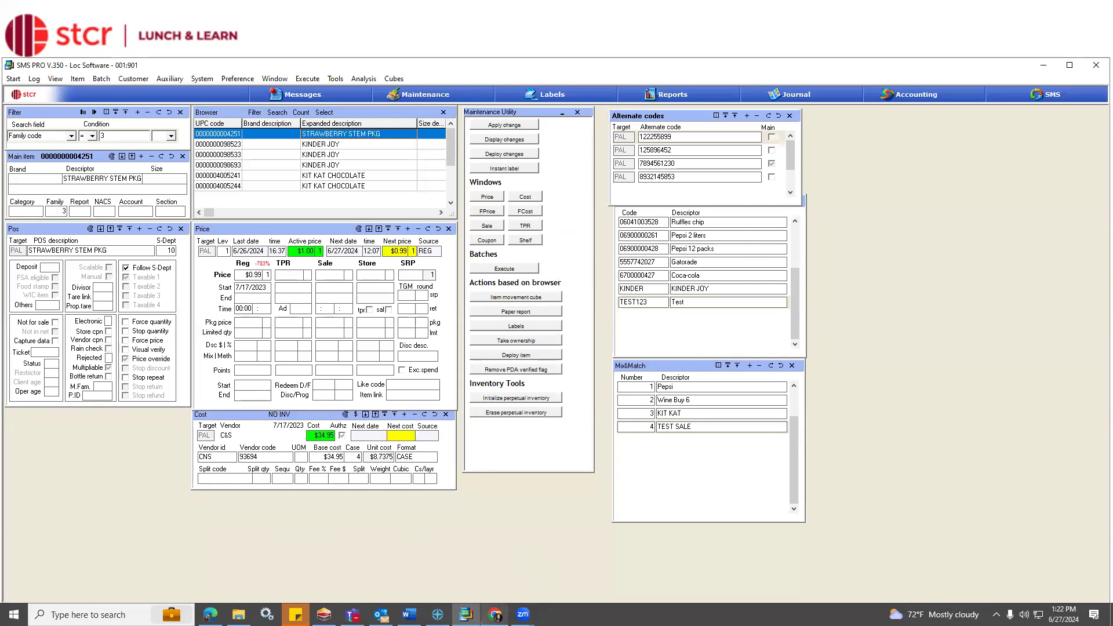
Switch to eSuite Manage in Chrome, move the Items - Price list window over the Mix & Match list, and enlarge it.
{"action": "mouse_move", "coordinate": [495, 615]}
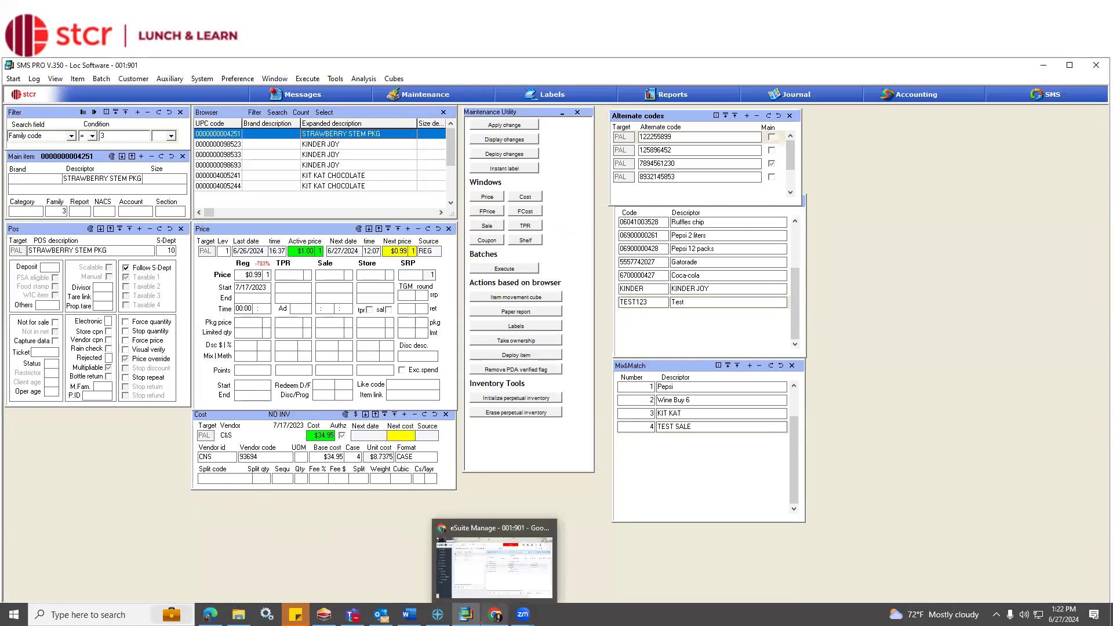
{"action": "left_click", "coordinate": [500, 587]}
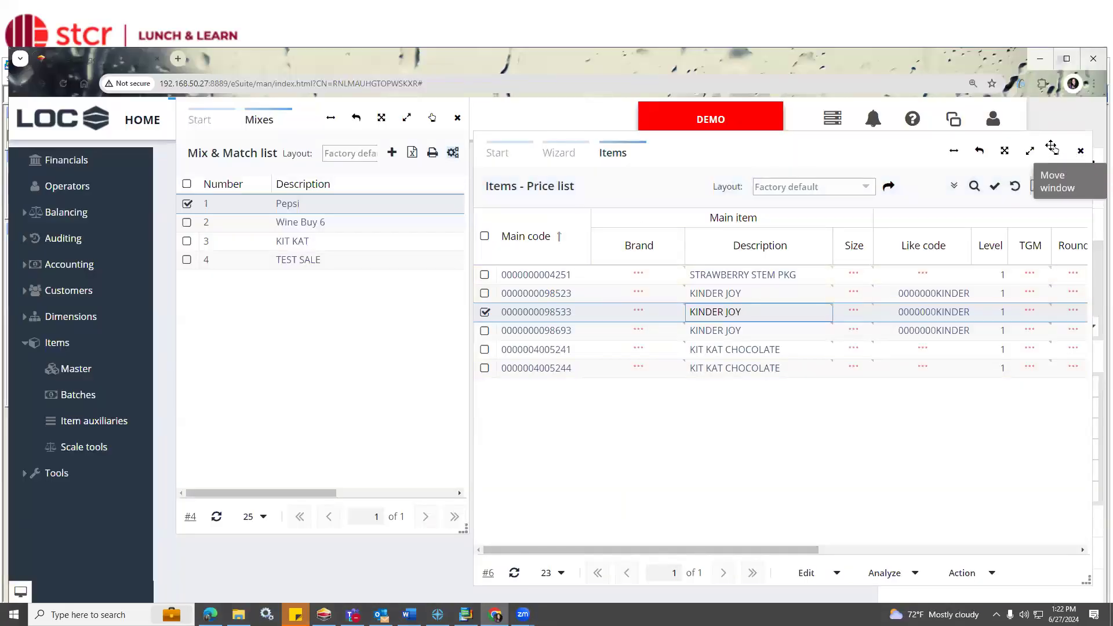
{"action": "left_click", "coordinate": [1056, 150]}
{"action": "left_click_drag", "start_coordinate": [813, 137], "coordinate": [569, 116]}
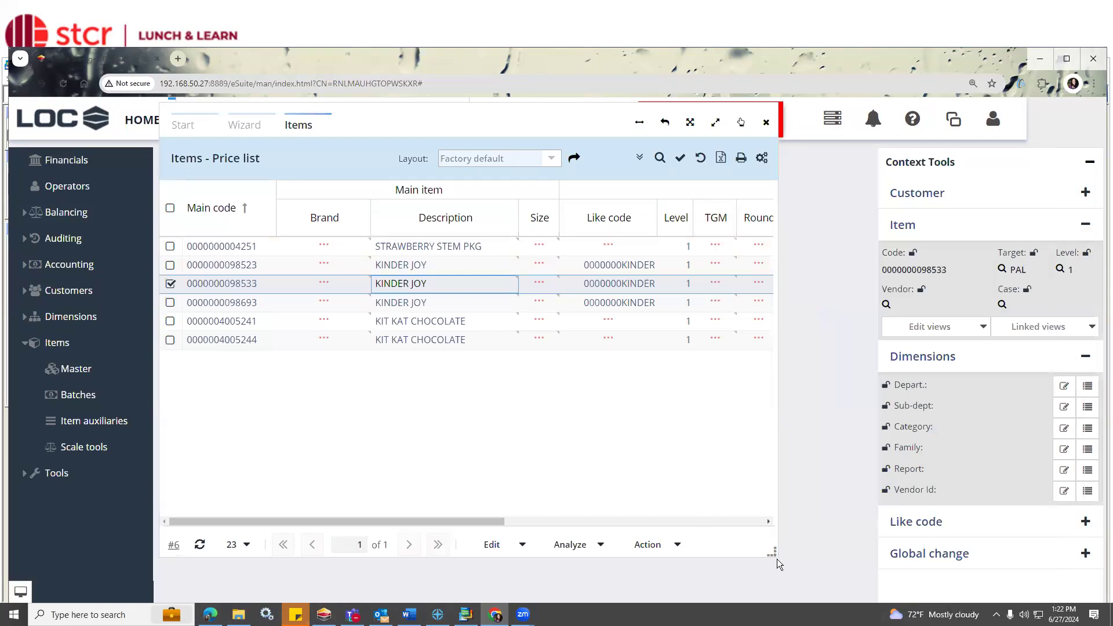
{"action": "left_click_drag", "start_coordinate": [777, 559], "coordinate": [900, 583]}
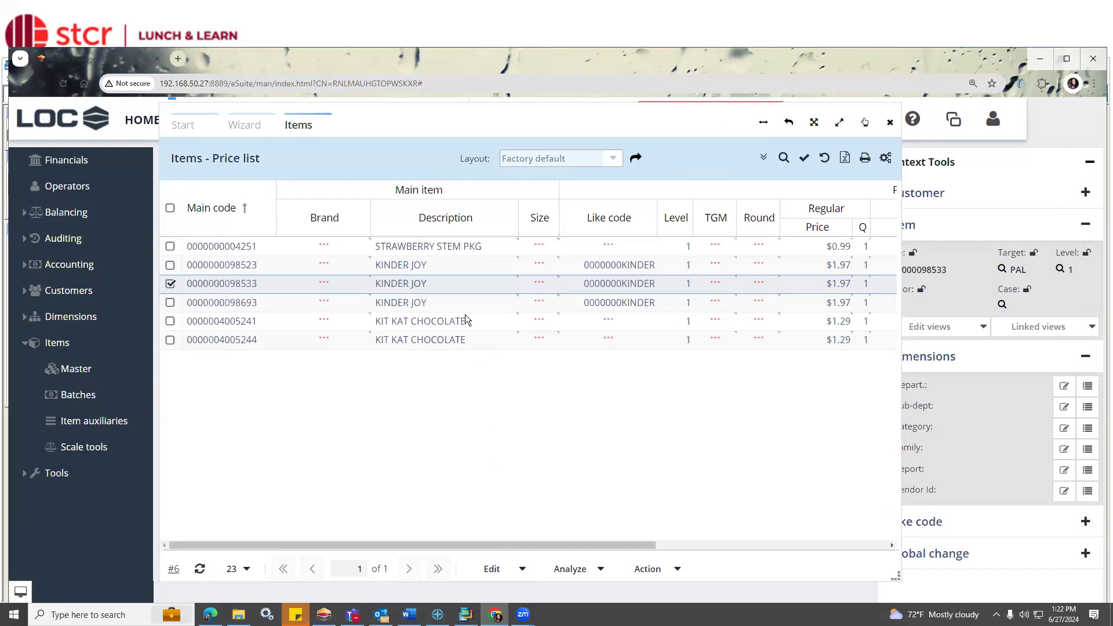
Open the alternate codes of STRAWBERRY STEM PKG from the price list and move their window beside the item descriptions.
{"action": "left_click", "coordinate": [443, 250]}
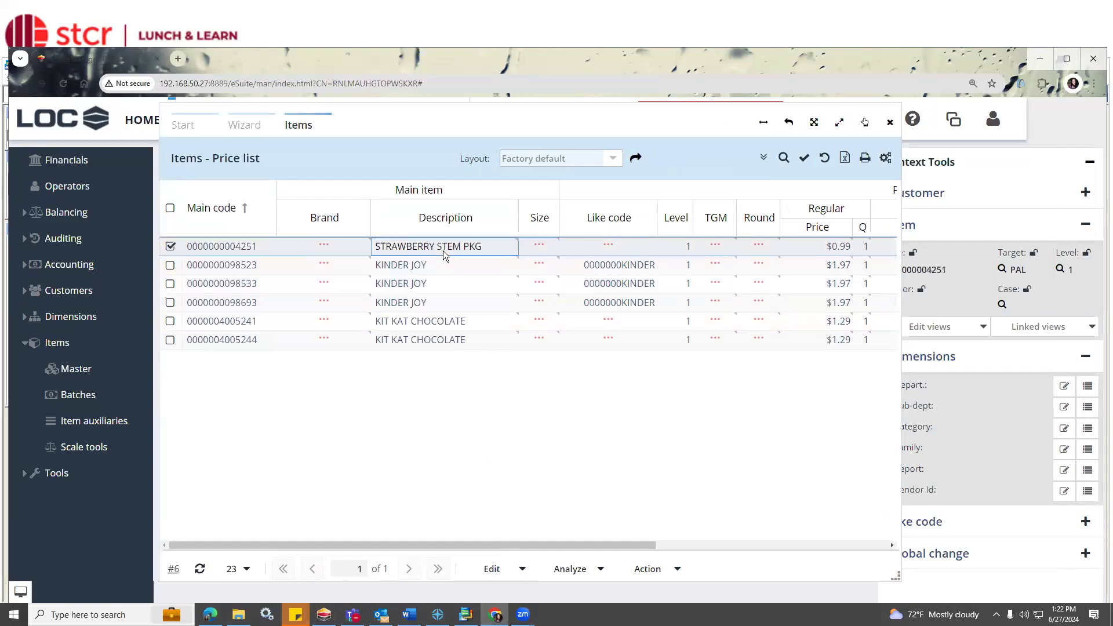
{"action": "left_click", "coordinate": [494, 570]}
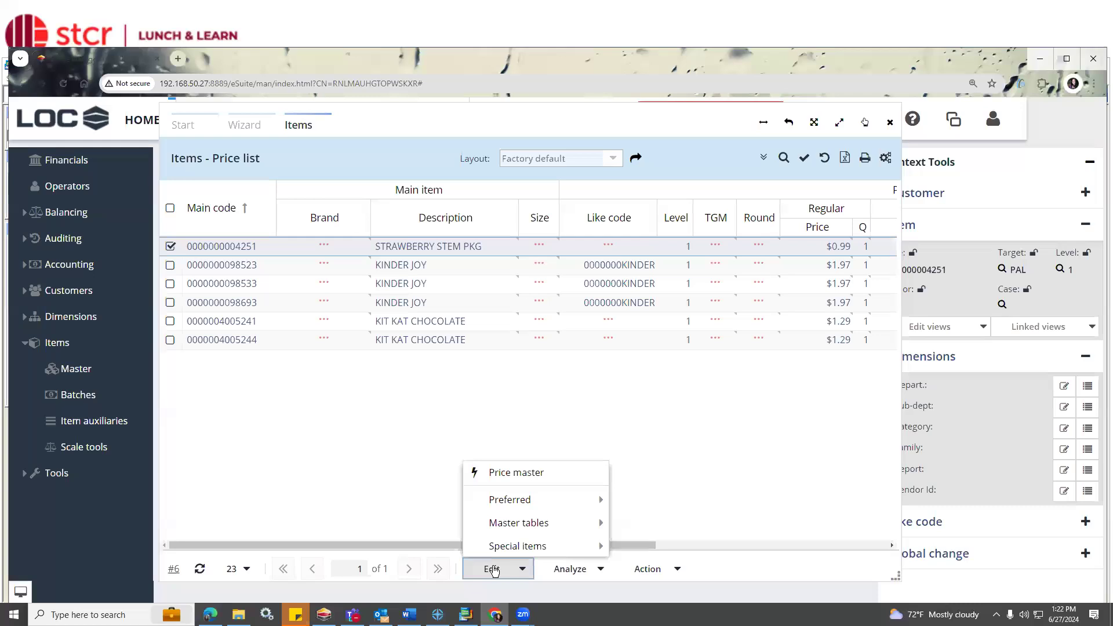
{"action": "mouse_move", "coordinate": [493, 546]}
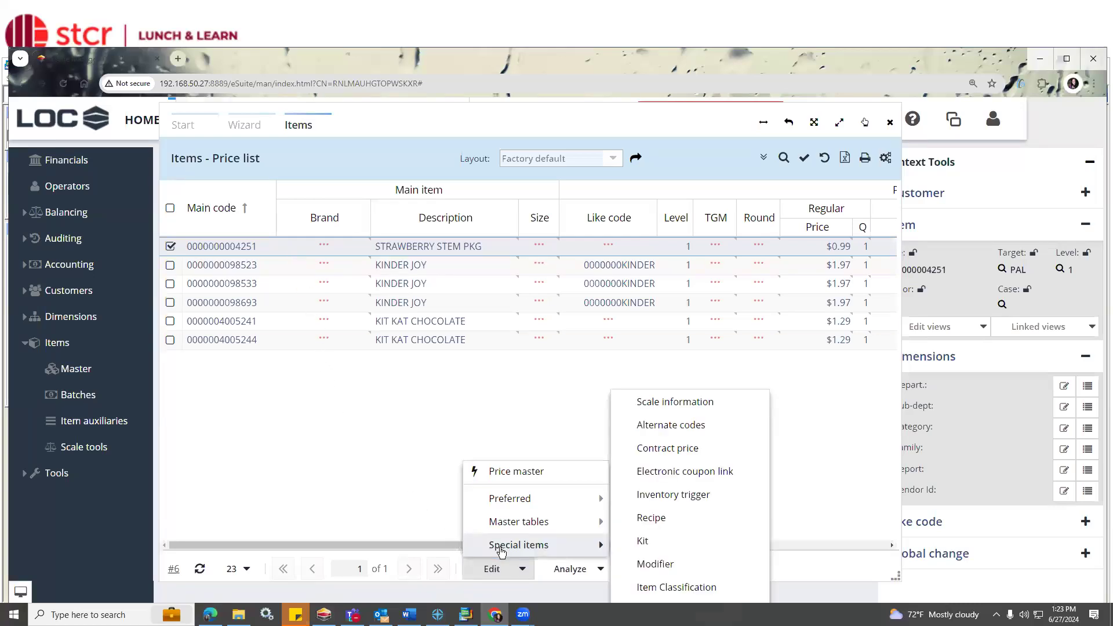
{"action": "left_click", "coordinate": [681, 436]}
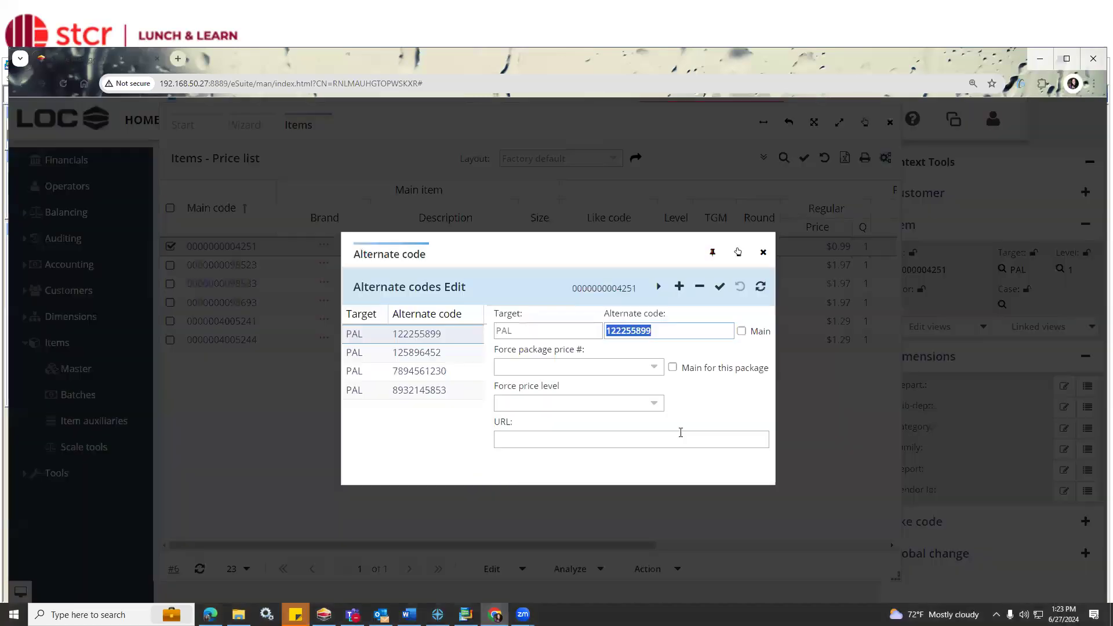
{"action": "left_click_drag", "start_coordinate": [798, 244], "coordinate": [937, 171]}
{"action": "left_click", "coordinate": [956, 244]}
{"action": "left_click", "coordinate": [511, 264]}
{"action": "left_click", "coordinate": [510, 251]}
{"action": "left_click", "coordinate": [929, 178]}
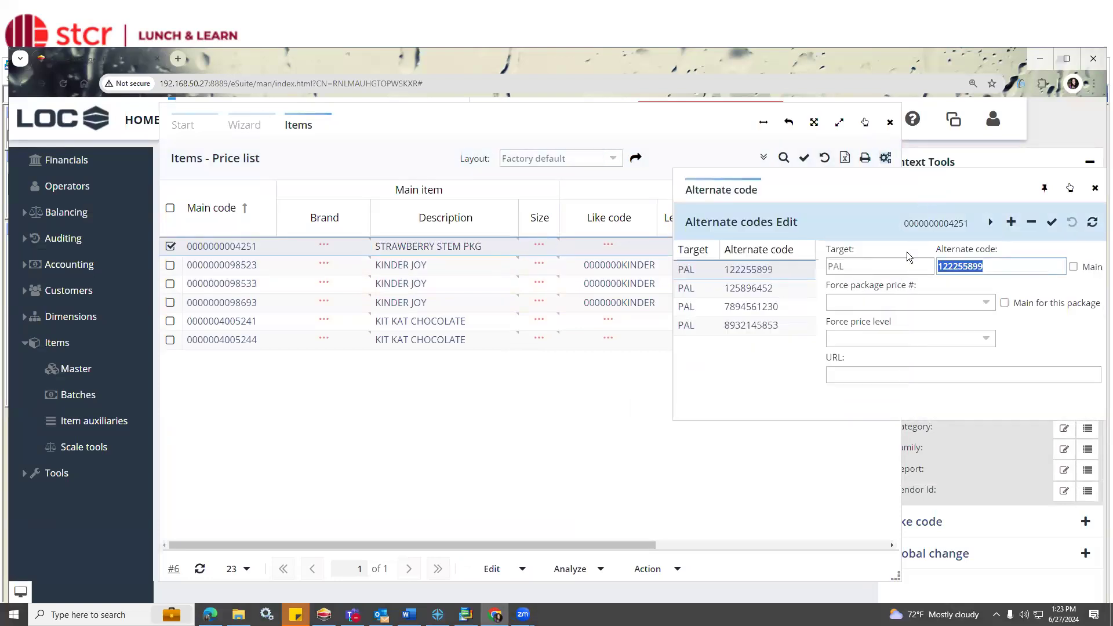
Review each alternate code of STRAWBERRY STEM PKG and the force package price and price level options, and close the window.
{"action": "left_click", "coordinate": [749, 288]}
{"action": "left_click", "coordinate": [752, 307]}
{"action": "left_click", "coordinate": [755, 326]}
{"action": "left_click", "coordinate": [752, 307]}
{"action": "left_click", "coordinate": [754, 270]}
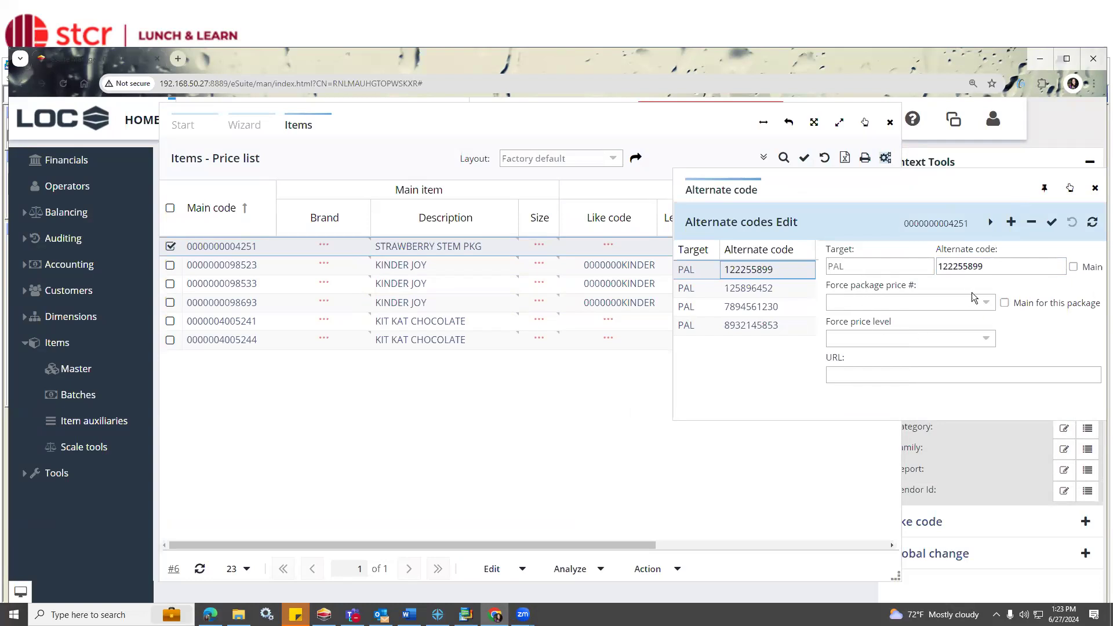
{"action": "left_click", "coordinate": [988, 304]}
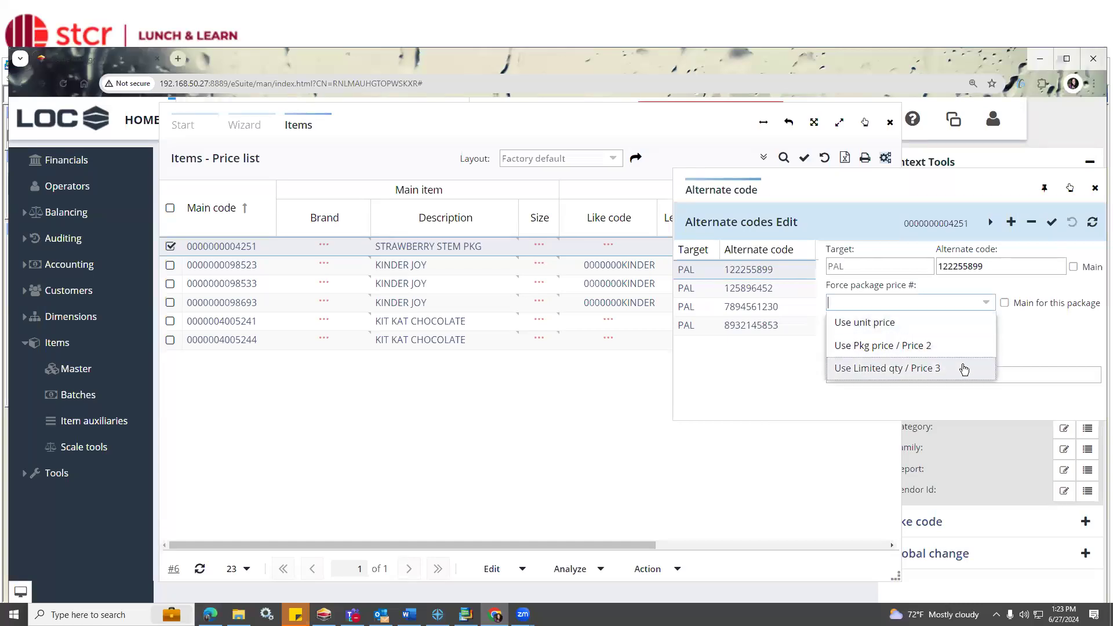
{"action": "left_click", "coordinate": [1057, 334]}
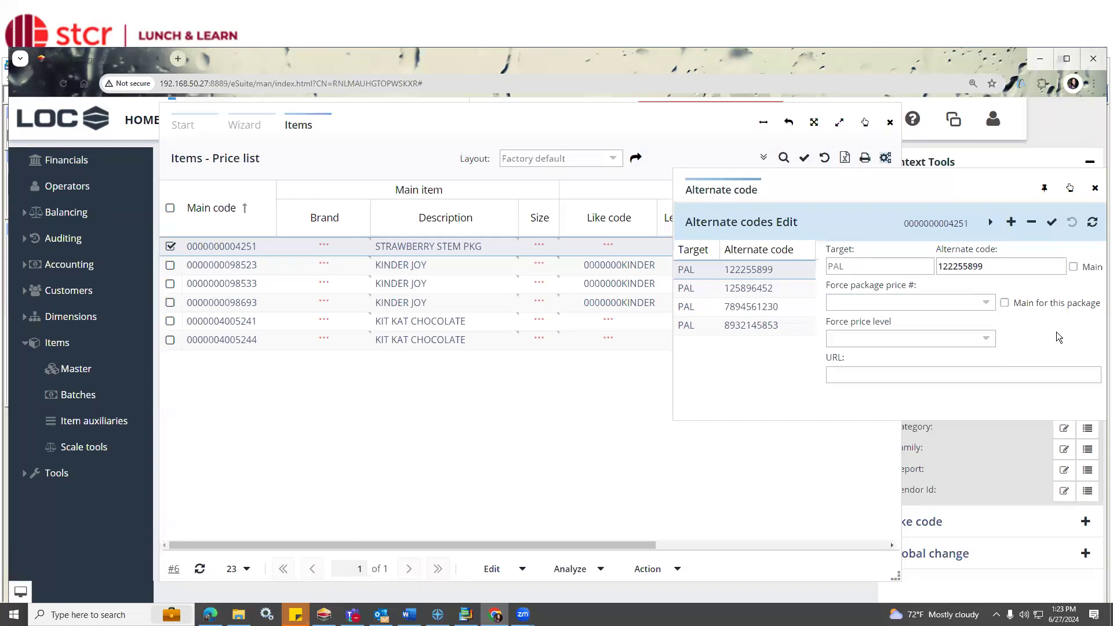
{"action": "left_click", "coordinate": [989, 340]}
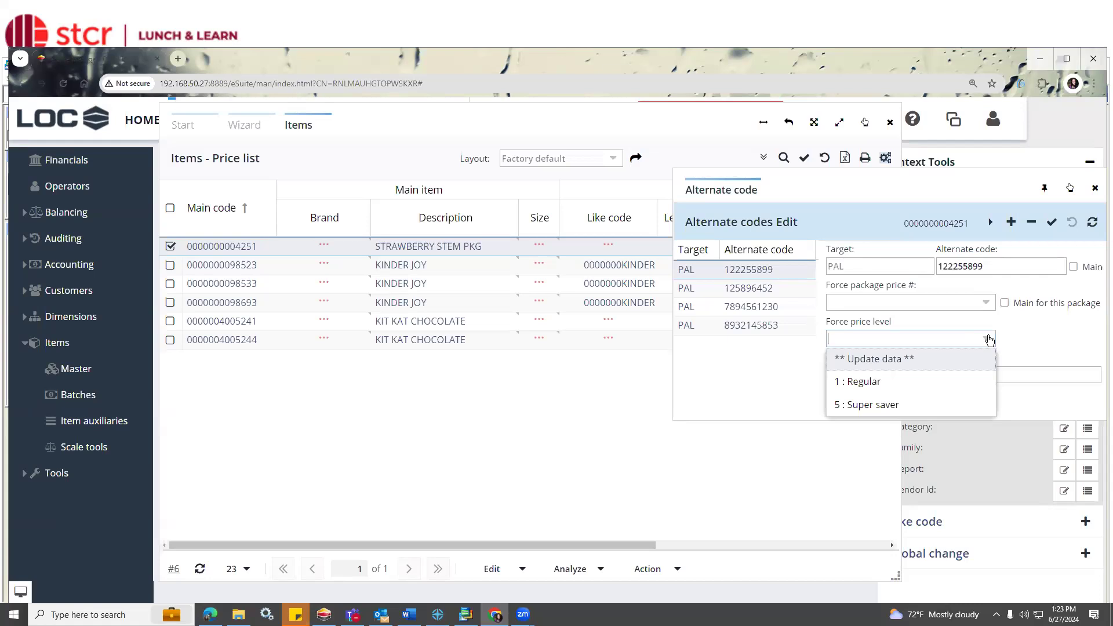
{"action": "left_click", "coordinate": [1030, 333]}
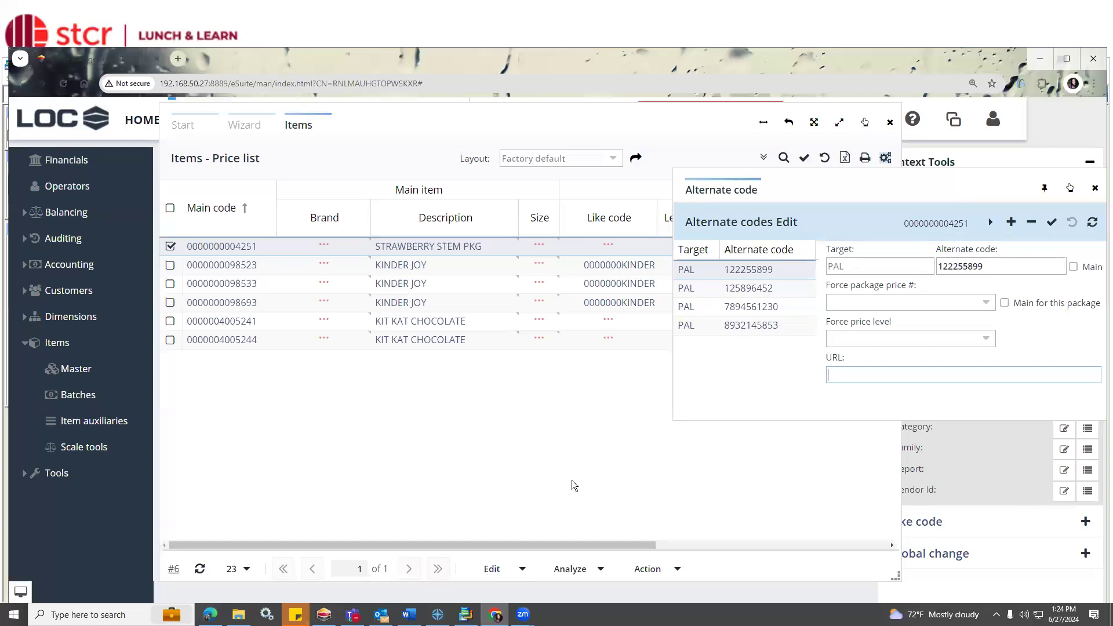
{"action": "left_click", "coordinate": [1095, 189]}
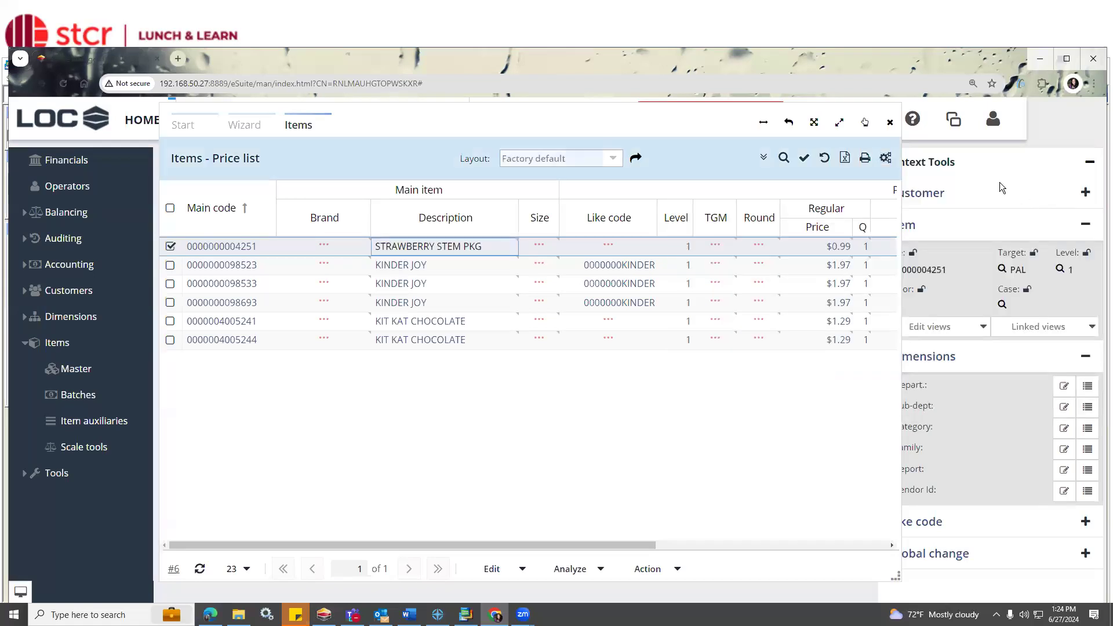
Collapse the Item and Dimensions sections of the Context Tools.
{"action": "scroll", "coordinate": [979, 164], "scroll_direction": "down", "scroll_amount": 1}
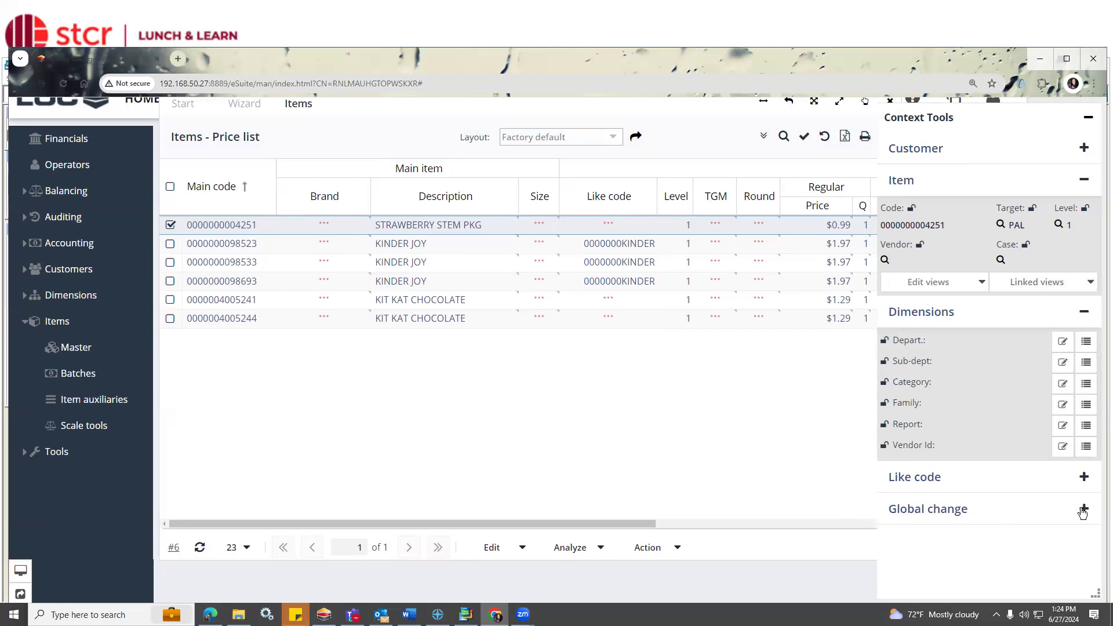
{"action": "left_click", "coordinate": [1085, 180]}
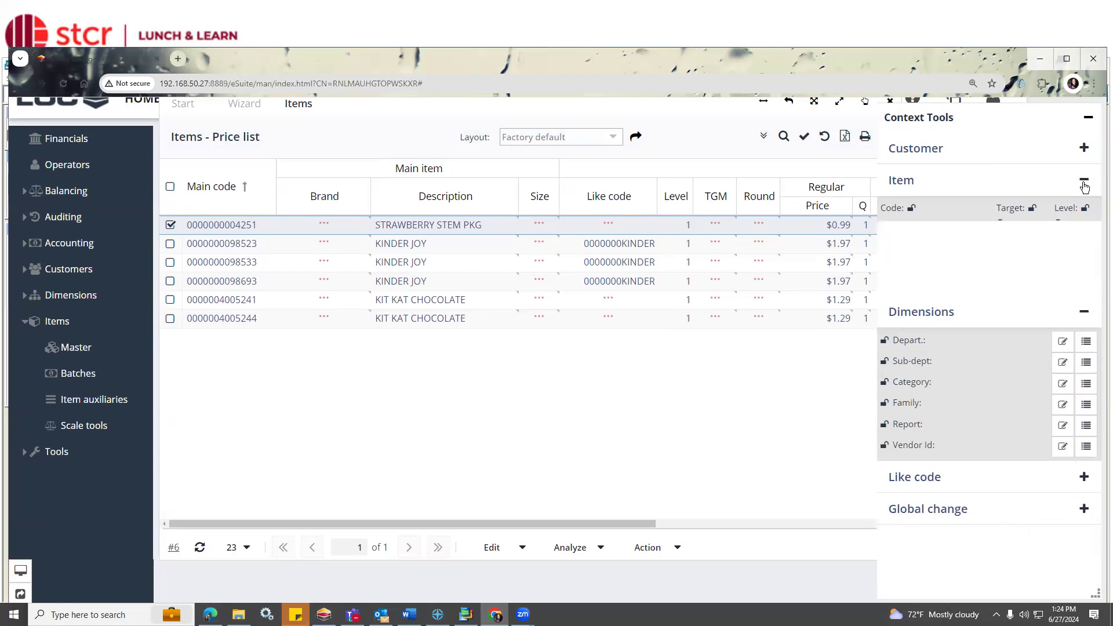
{"action": "left_click", "coordinate": [1084, 212]}
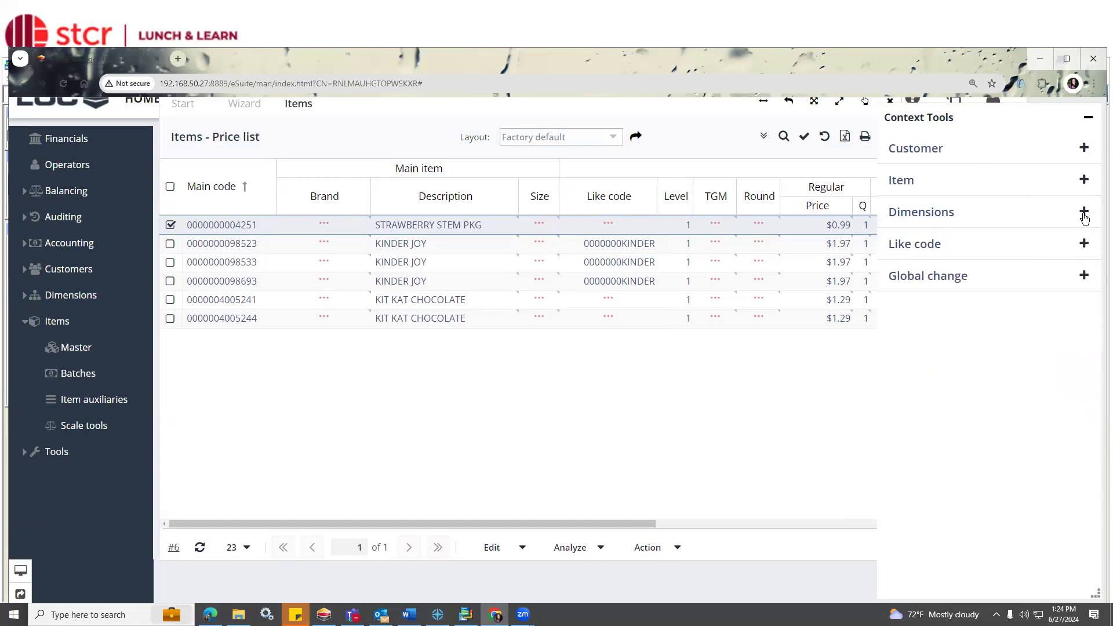
Expand the Global change section of the Context Tools.
{"action": "left_click", "coordinate": [1084, 278]}
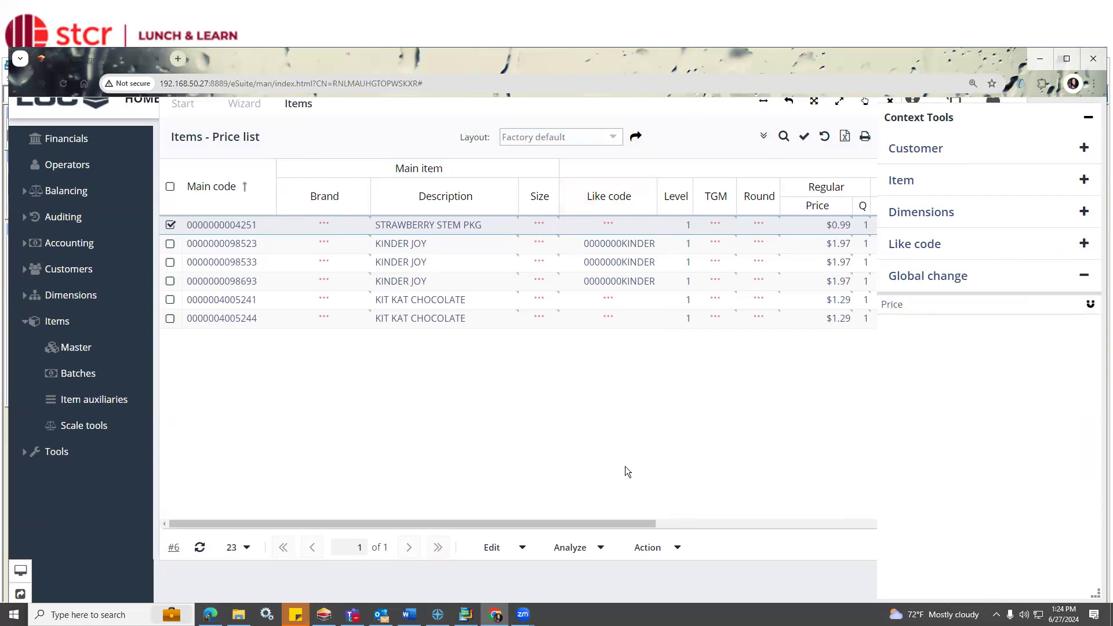
{"action": "left_click", "coordinate": [624, 503]}
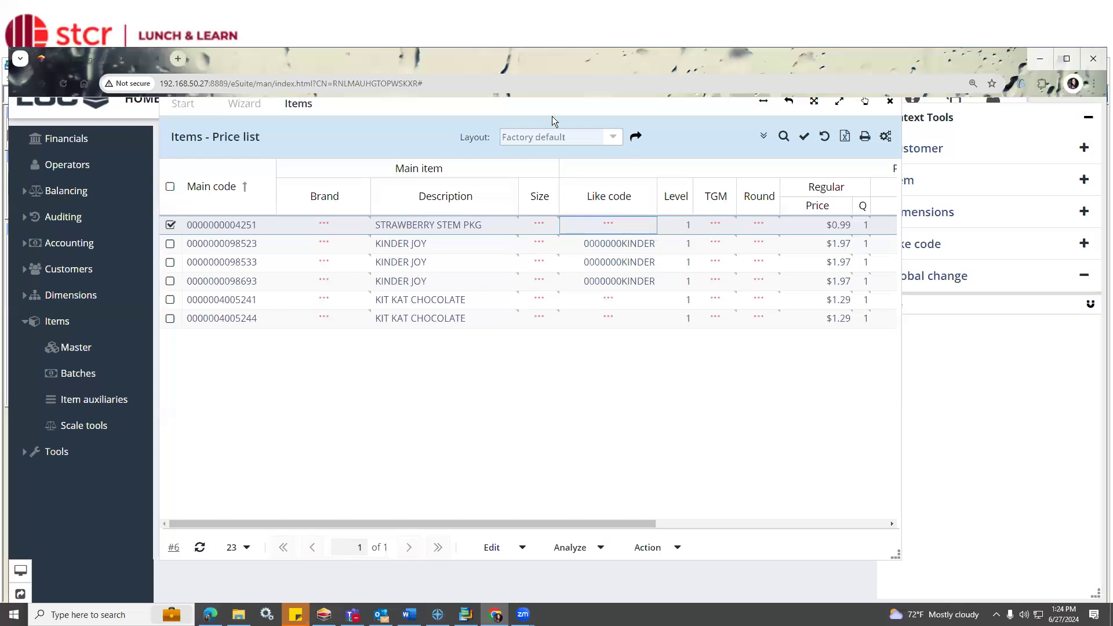
{"action": "left_click", "coordinate": [968, 408]}
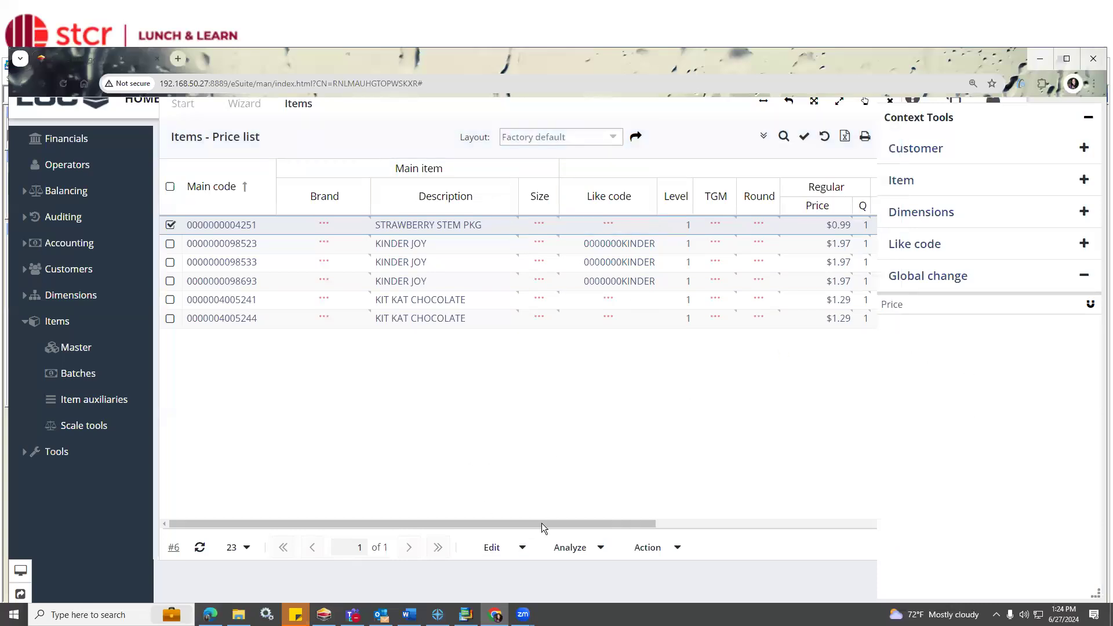
Set the regular price of STRAWBERRY STEM PKG to 2.00 in the price list.
{"action": "left_click", "coordinate": [830, 230]}
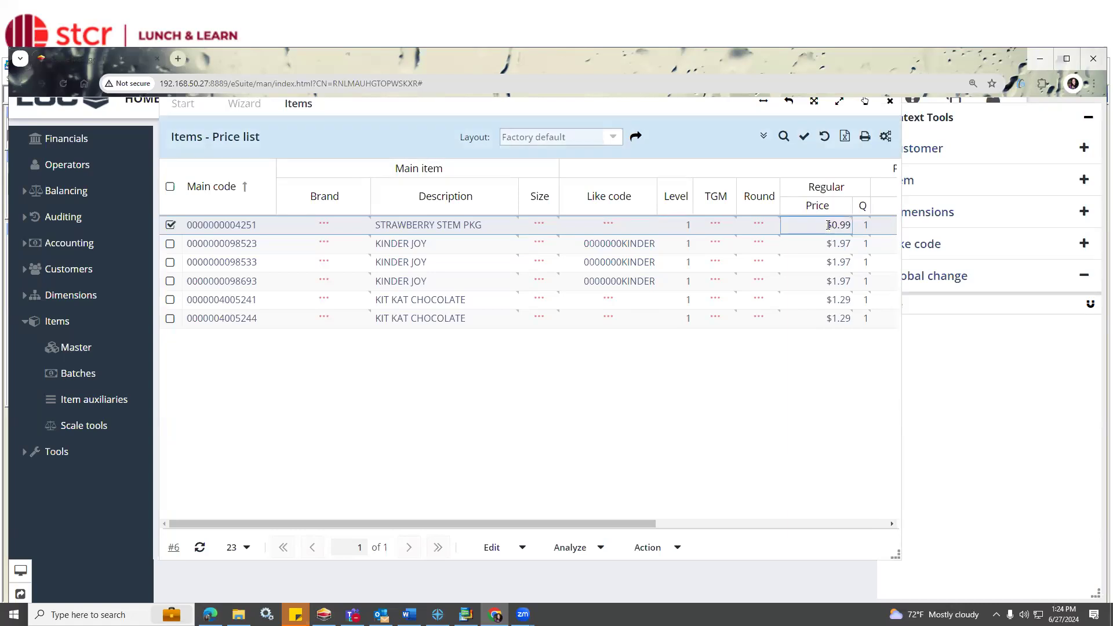
{"action": "double_click", "coordinate": [794, 227]}
{"action": "type", "text": "2.00"}
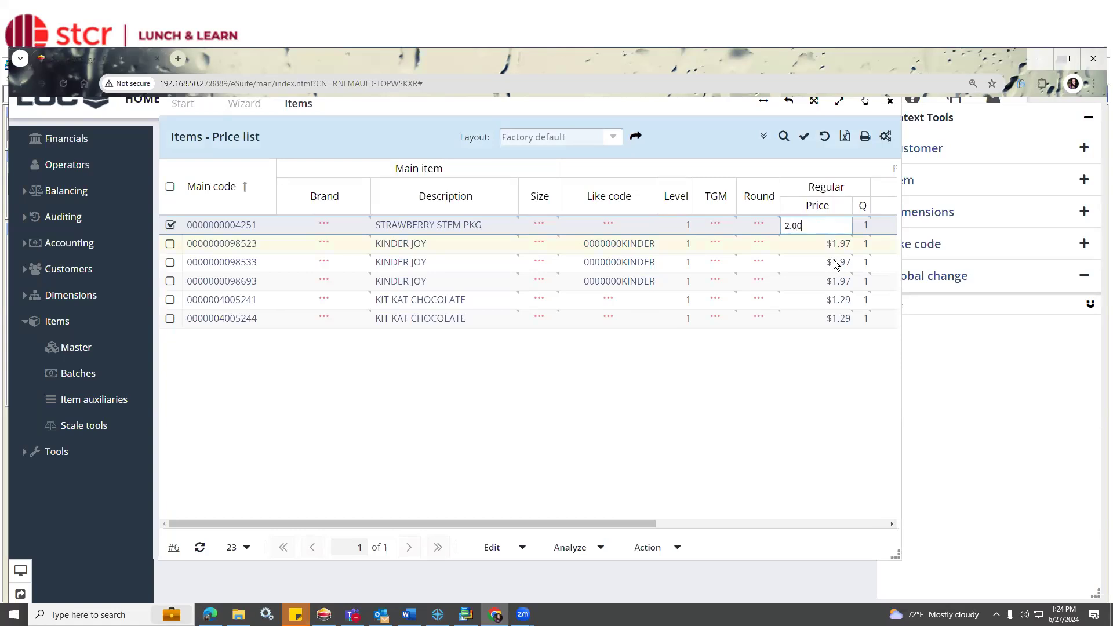
{"action": "key", "text": "Return"}
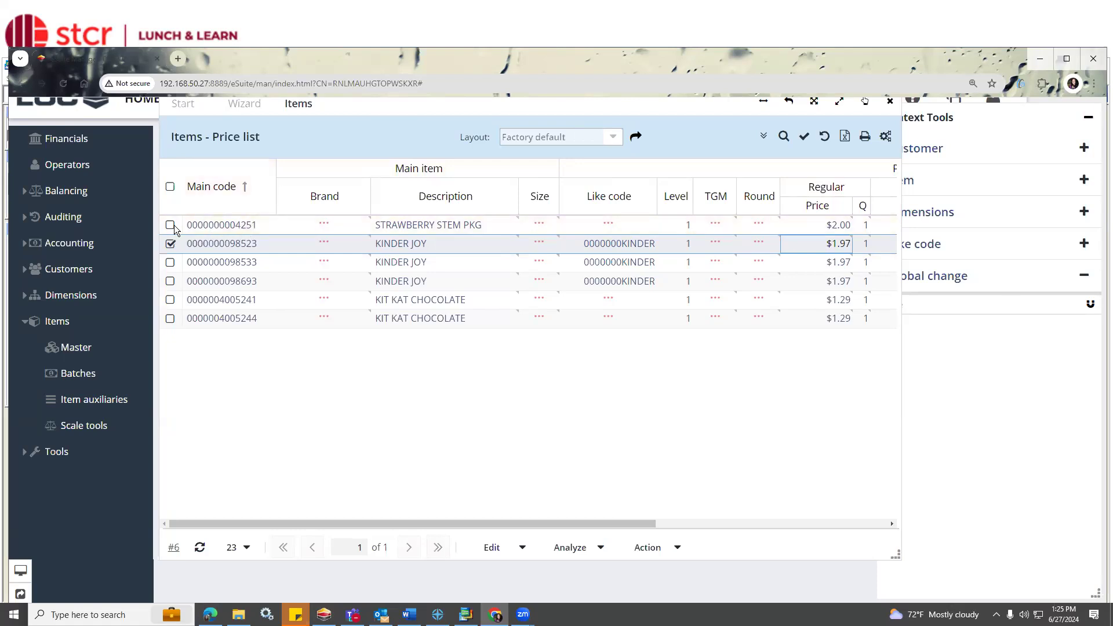
{"action": "left_click", "coordinate": [171, 262]}
{"action": "left_click", "coordinate": [171, 283]}
{"action": "left_click", "coordinate": [171, 300]}
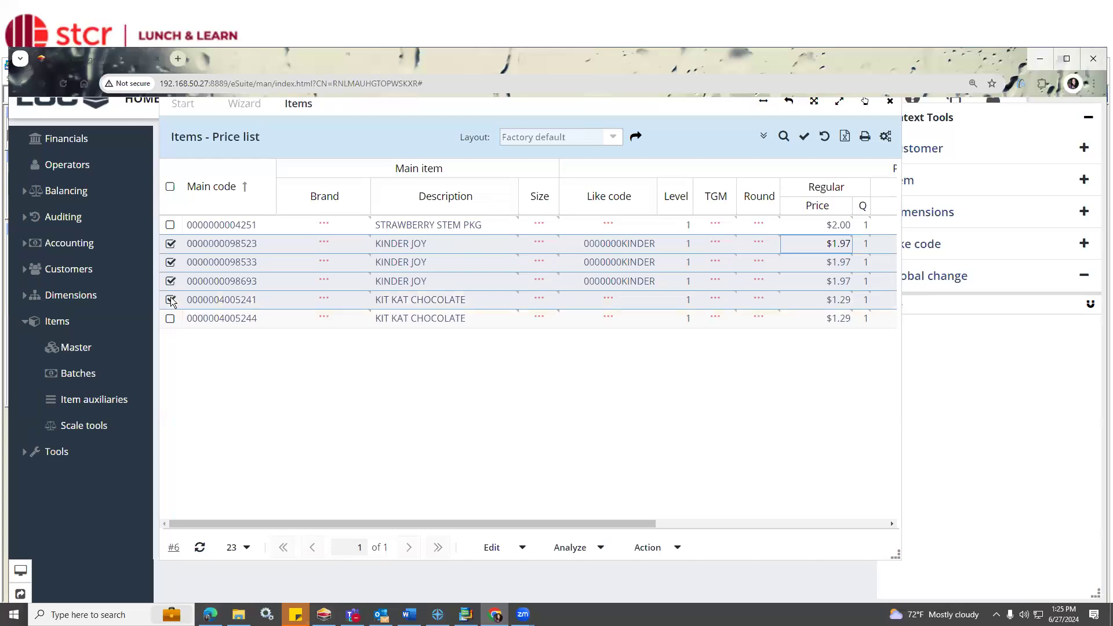
{"action": "left_click", "coordinate": [1022, 356]}
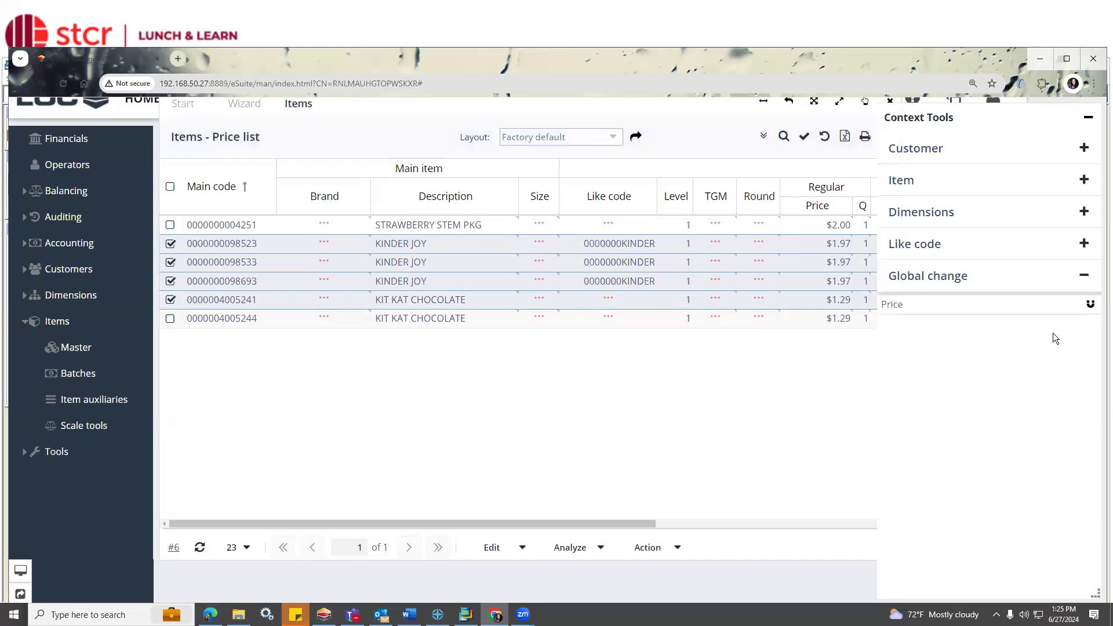
{"action": "left_click", "coordinate": [1091, 306]}
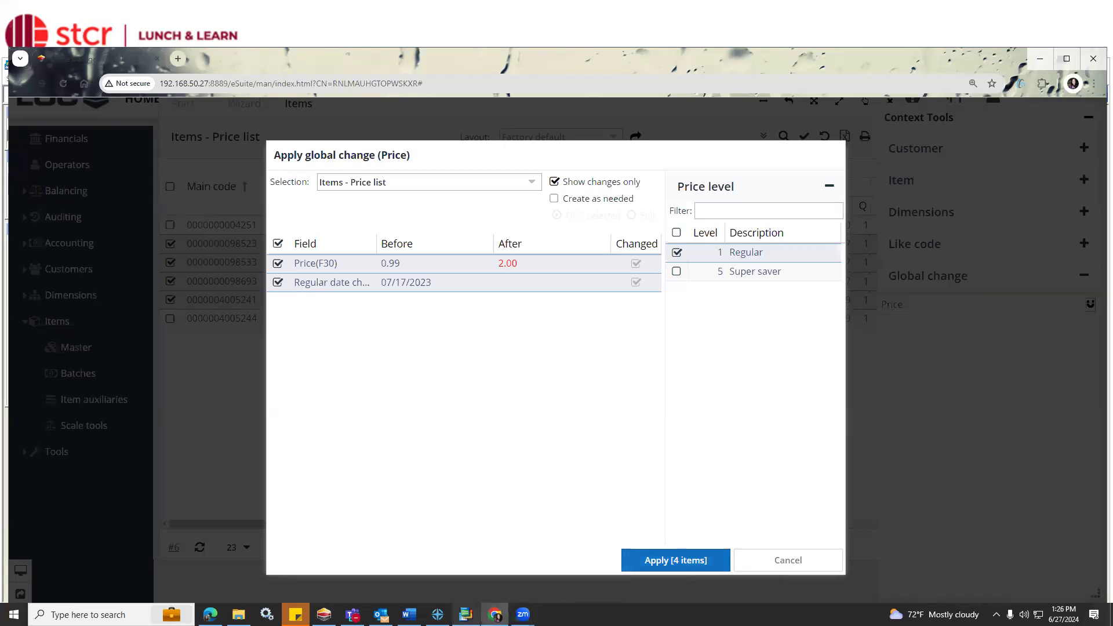
{"action": "mouse_move", "coordinate": [465, 614]}
{"action": "left_click", "coordinate": [789, 560]}
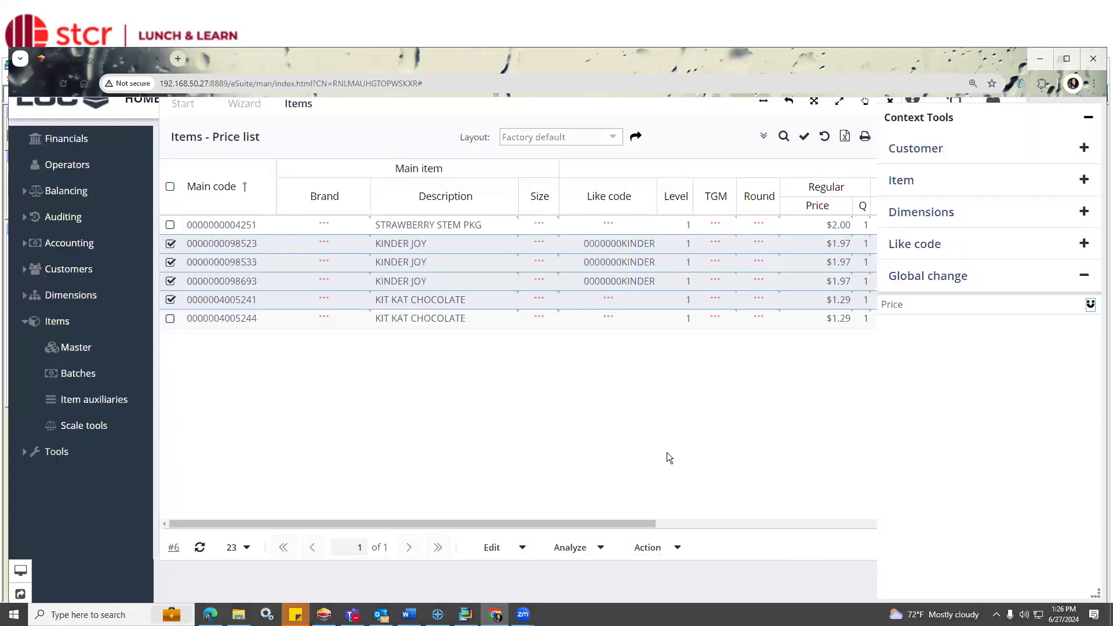
Minimize Chrome to return to SMS PRO, open the item validity checks, and reposition the main window.
{"action": "left_click", "coordinate": [1039, 60]}
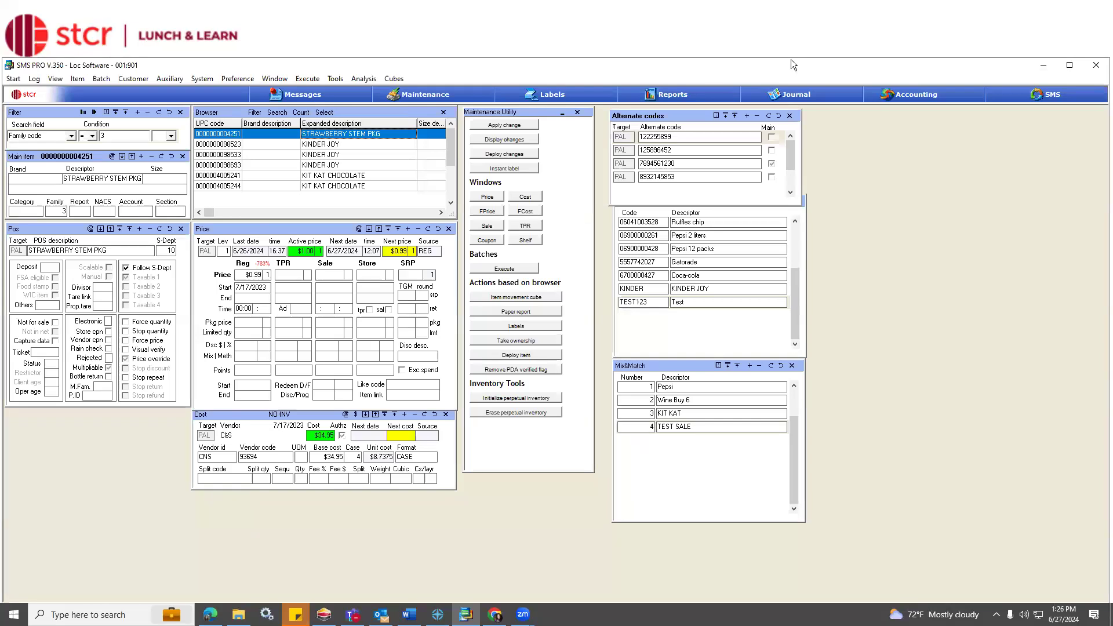
{"action": "left_click_drag", "start_coordinate": [792, 63], "coordinate": [789, 63]}
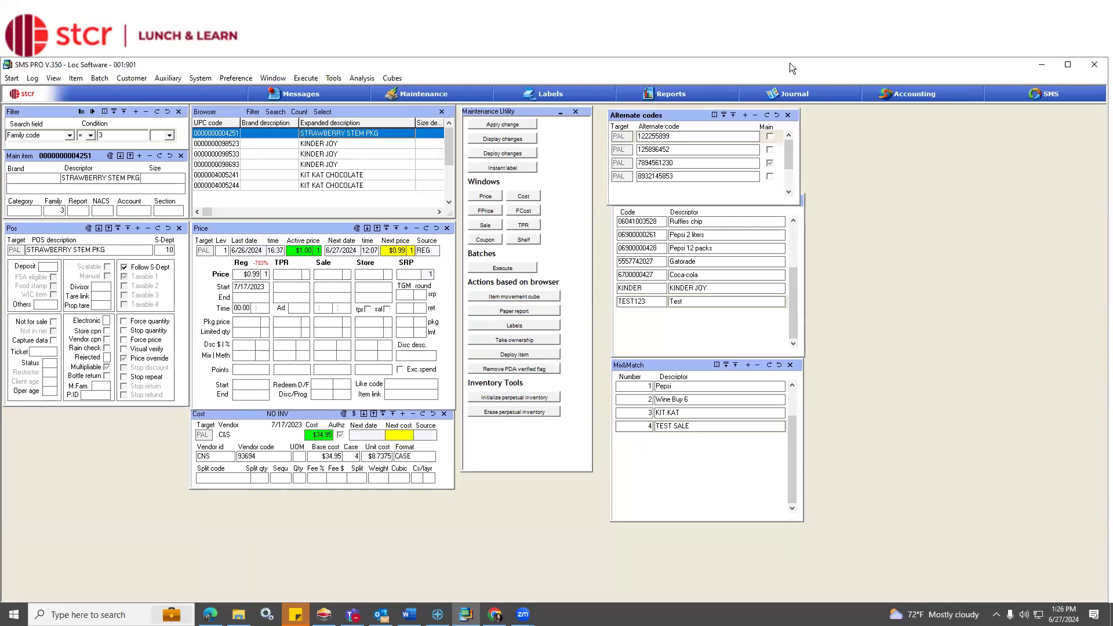
{"action": "left_click", "coordinate": [333, 80]}
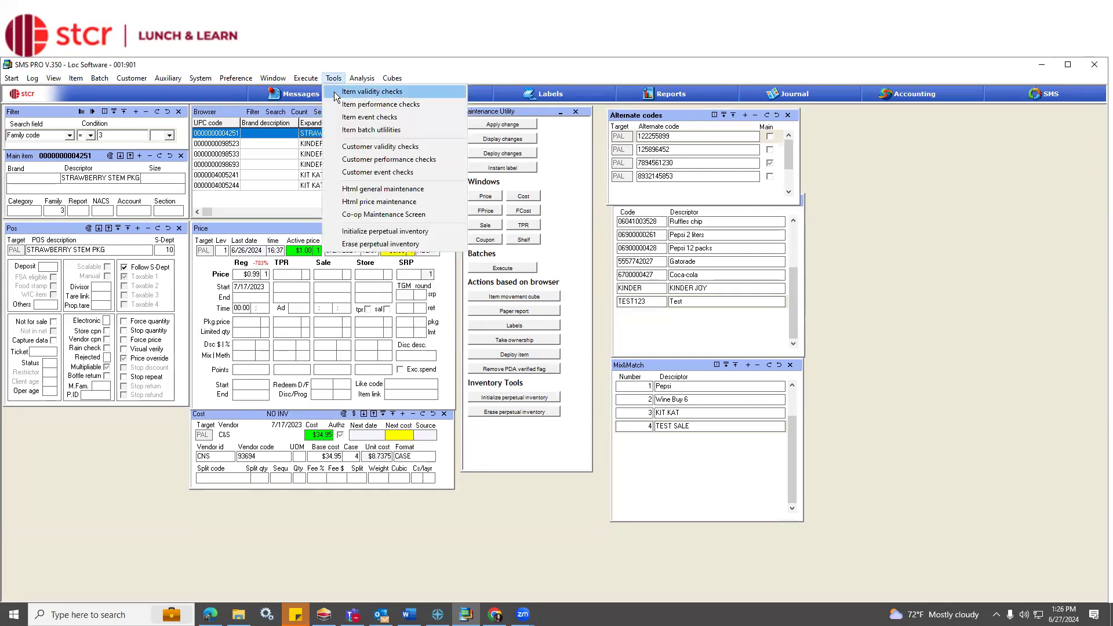
{"action": "left_click", "coordinate": [371, 92]}
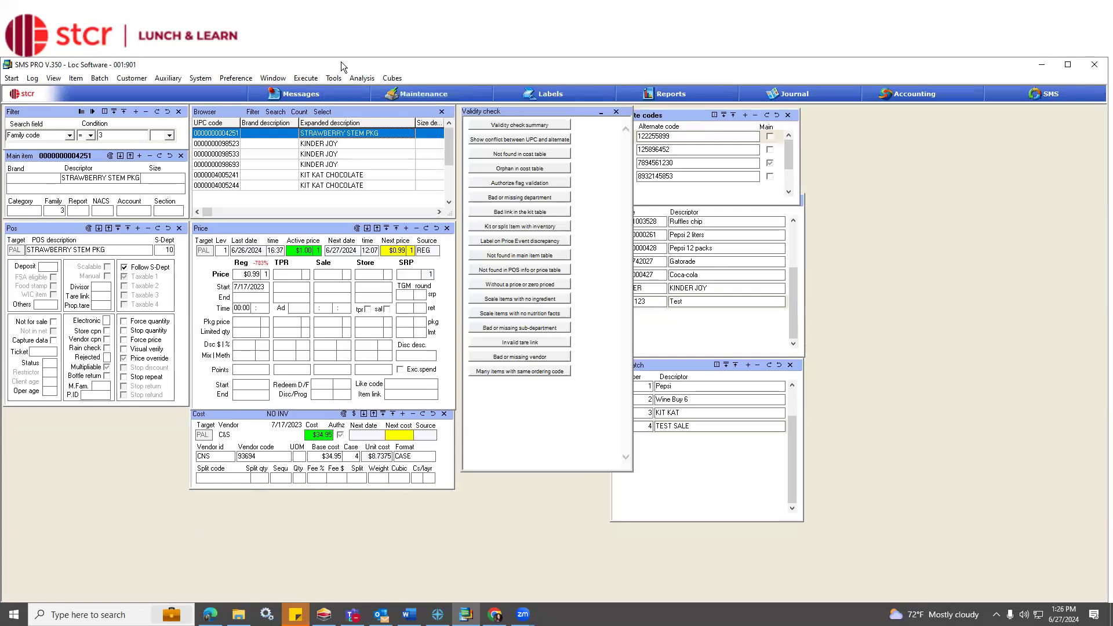
{"action": "left_click_drag", "start_coordinate": [341, 62], "coordinate": [369, 46]}
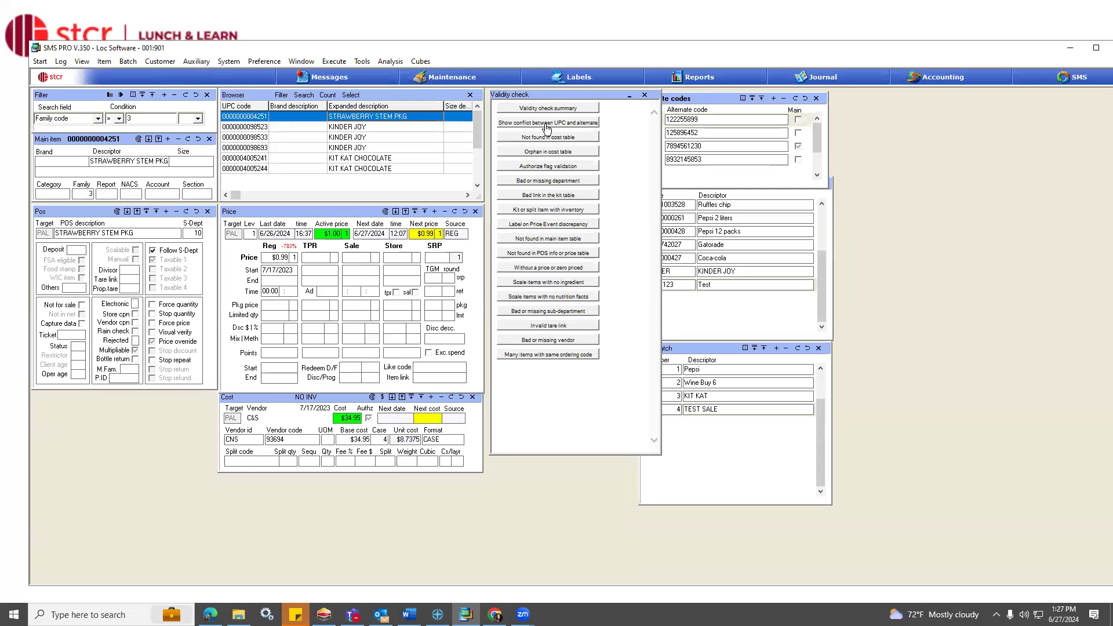
Run the checks for UPC and alternate code conflicts and items not found in the cost table, and browse the listed items.
{"action": "left_click", "coordinate": [547, 128]}
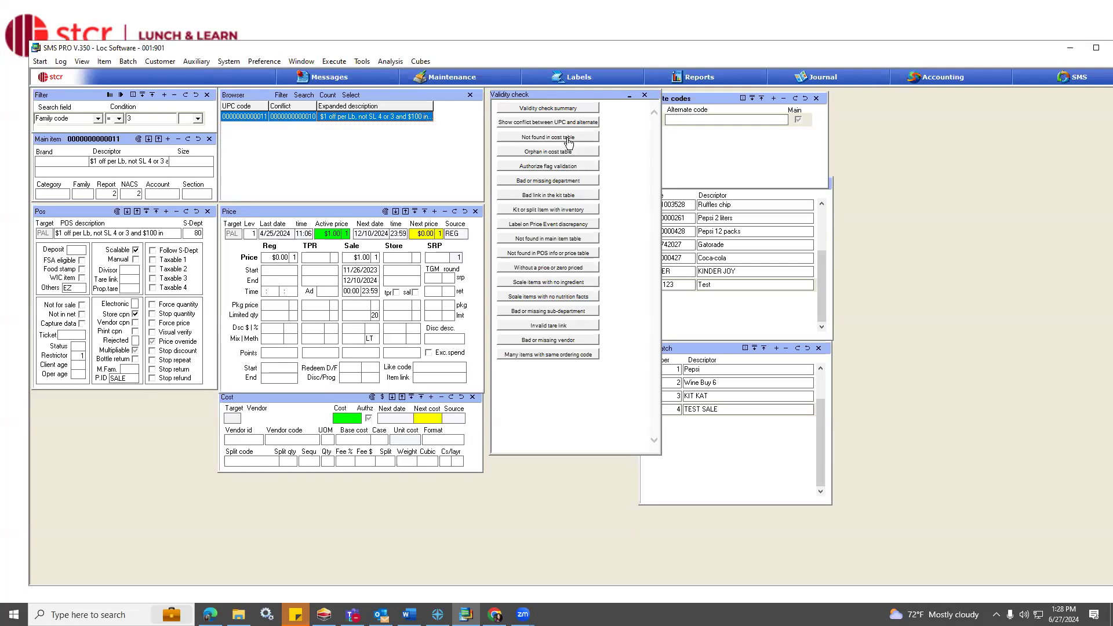
{"action": "left_click", "coordinate": [566, 142]}
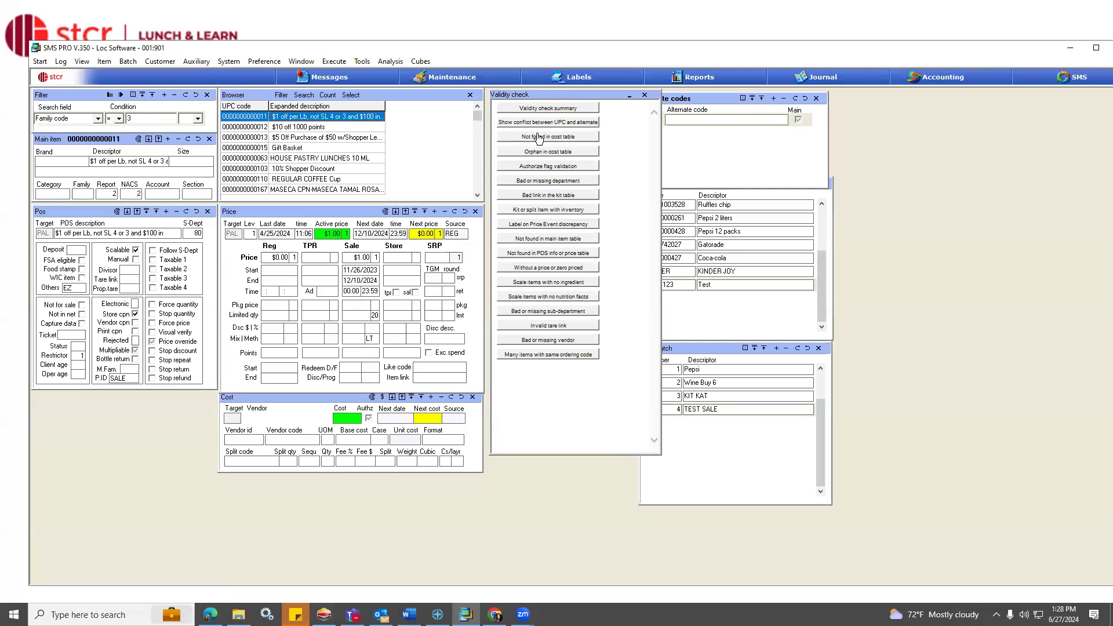
{"action": "left_click", "coordinate": [324, 149]}
{"action": "scroll", "coordinate": [324, 149], "scroll_direction": "down", "scroll_amount": 6}
{"action": "scroll", "coordinate": [324, 149], "scroll_direction": "down", "scroll_amount": 8}
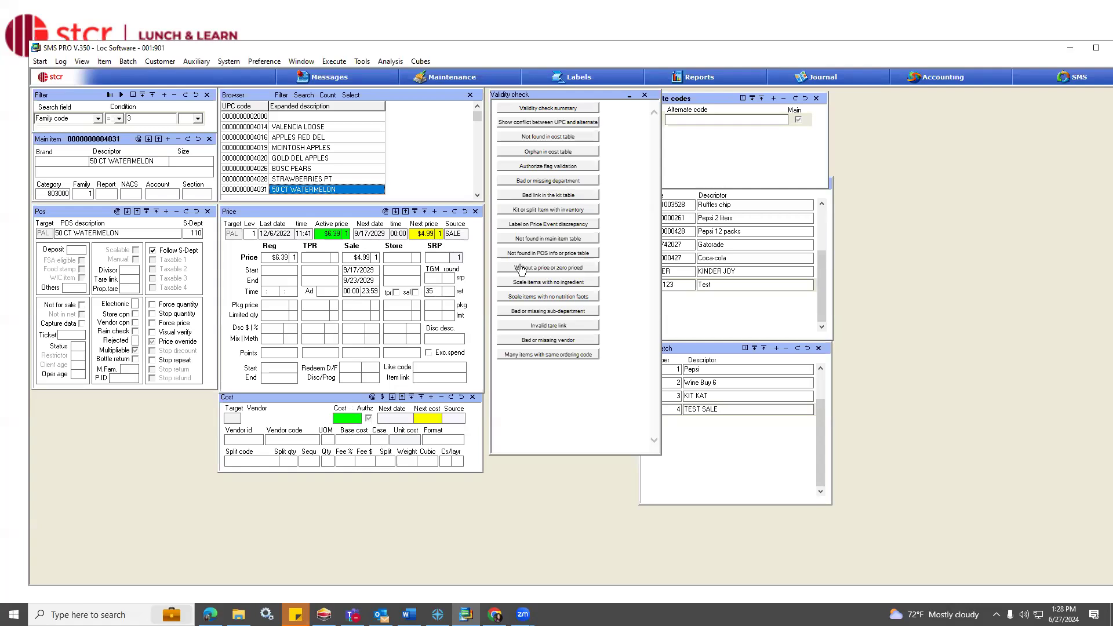
Run the authorize flag validation and decline initializing the inventory of the listed item.
{"action": "left_click", "coordinate": [550, 168]}
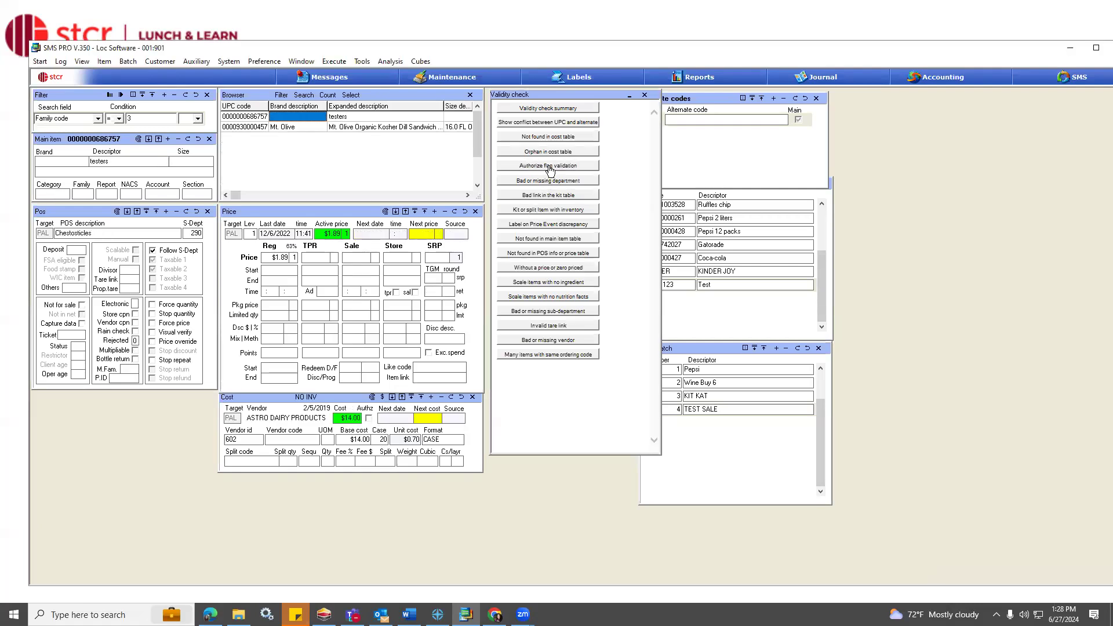
{"action": "left_click", "coordinate": [316, 397]}
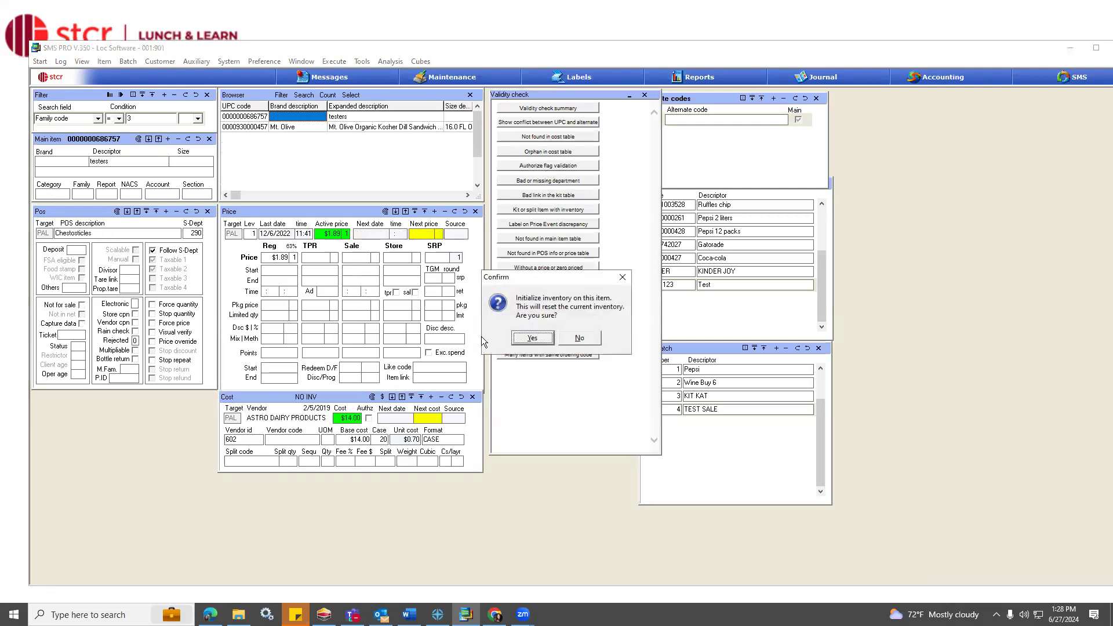
{"action": "left_click", "coordinate": [578, 338]}
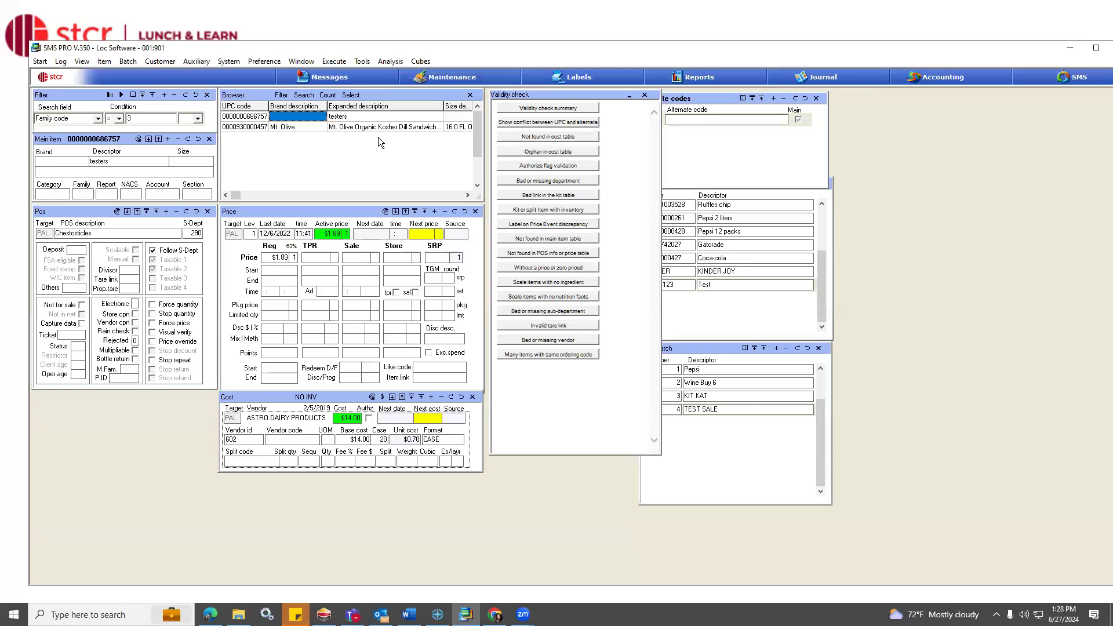
{"action": "left_click", "coordinate": [619, 146]}
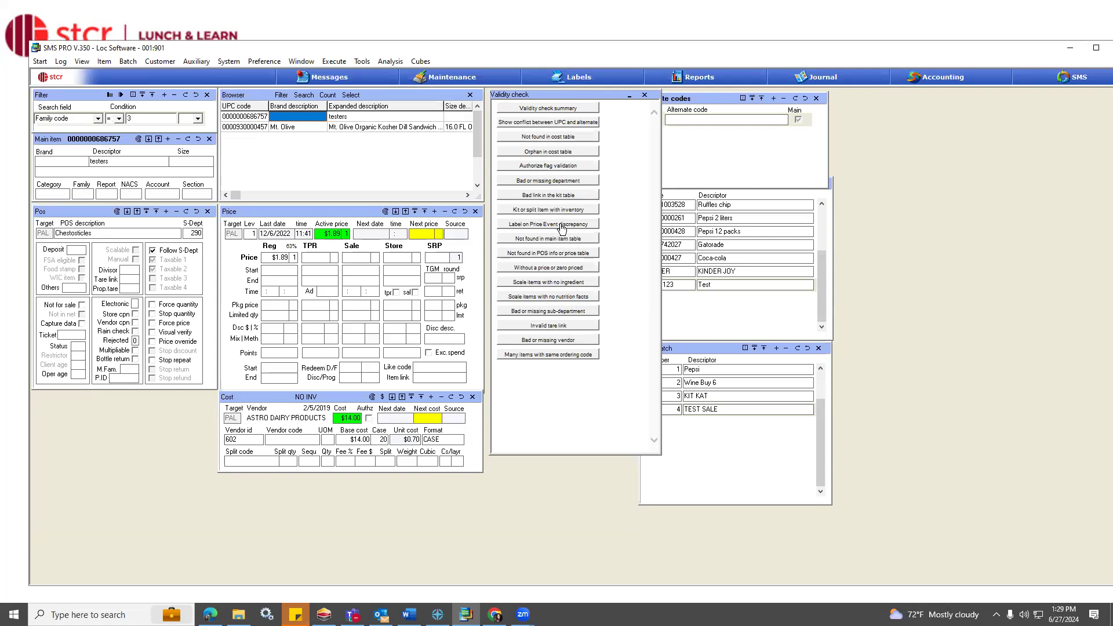
Run the Label on Price Event discrepancy check, move its window aside to review the label differences, and close it.
{"action": "left_click", "coordinate": [561, 226]}
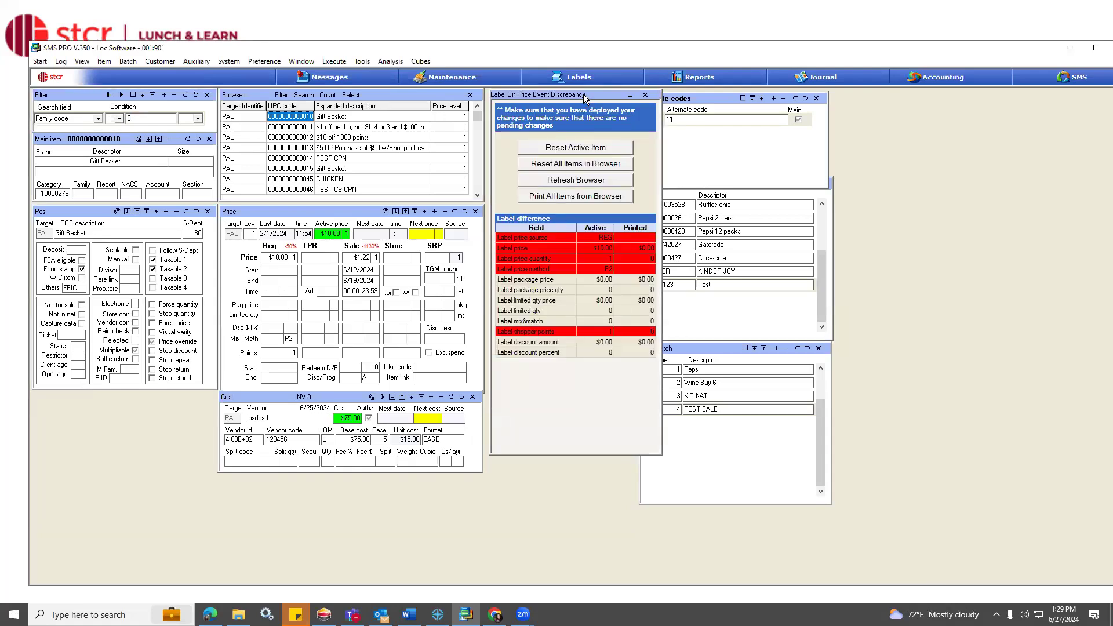
{"action": "left_click_drag", "start_coordinate": [585, 96], "coordinate": [779, 103]}
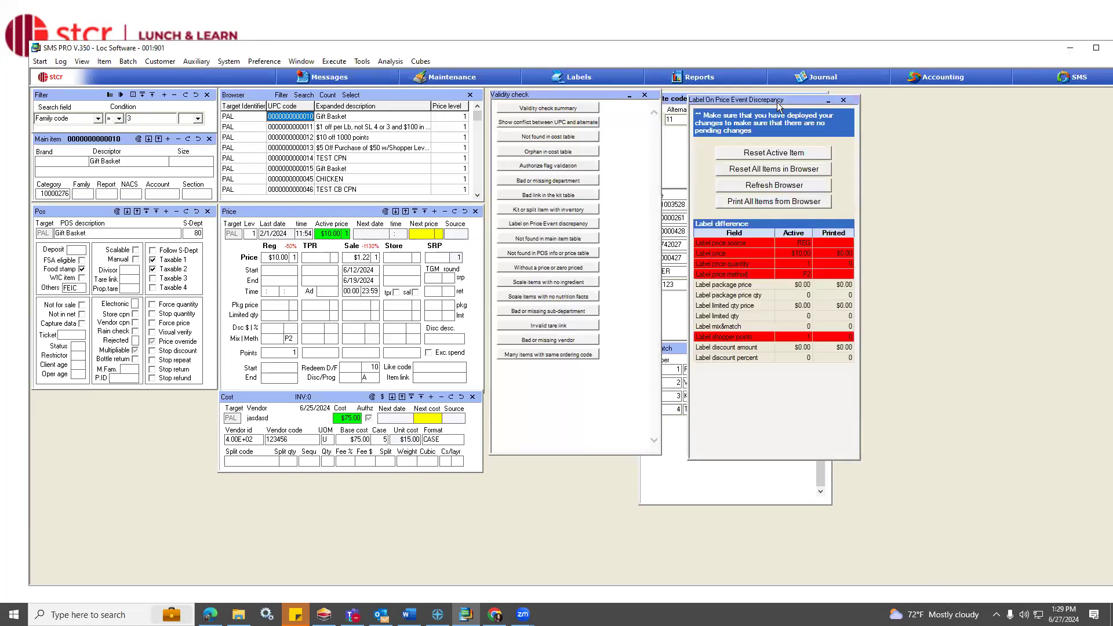
{"action": "left_click", "coordinate": [844, 101]}
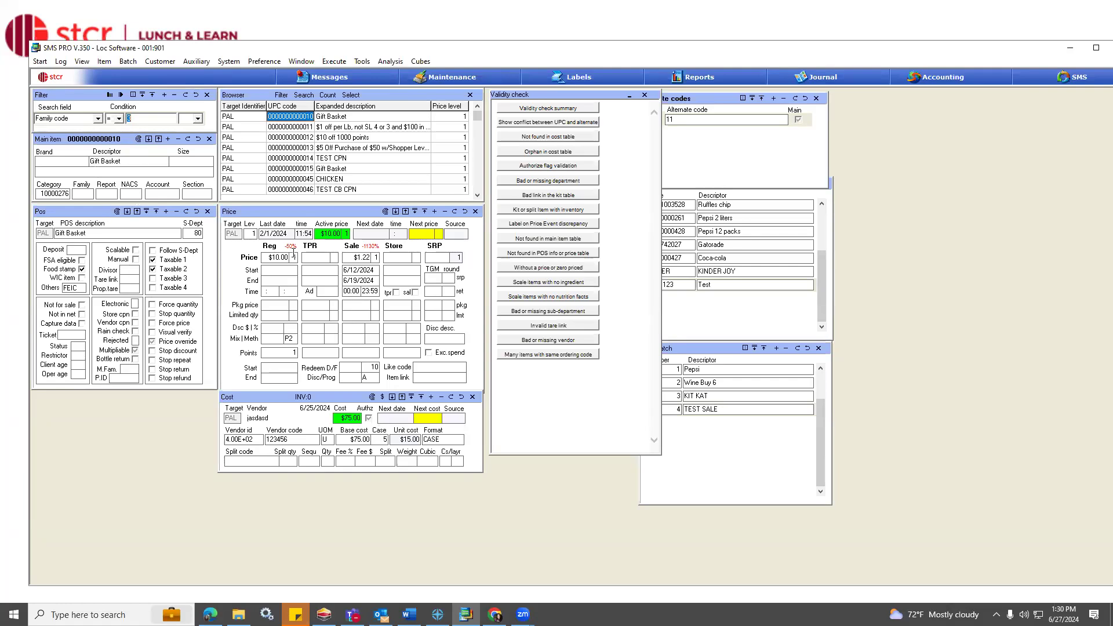
List items without a price or zero priced and items with a bad or missing sub-department, and browse the results.
{"action": "left_click", "coordinate": [557, 268]}
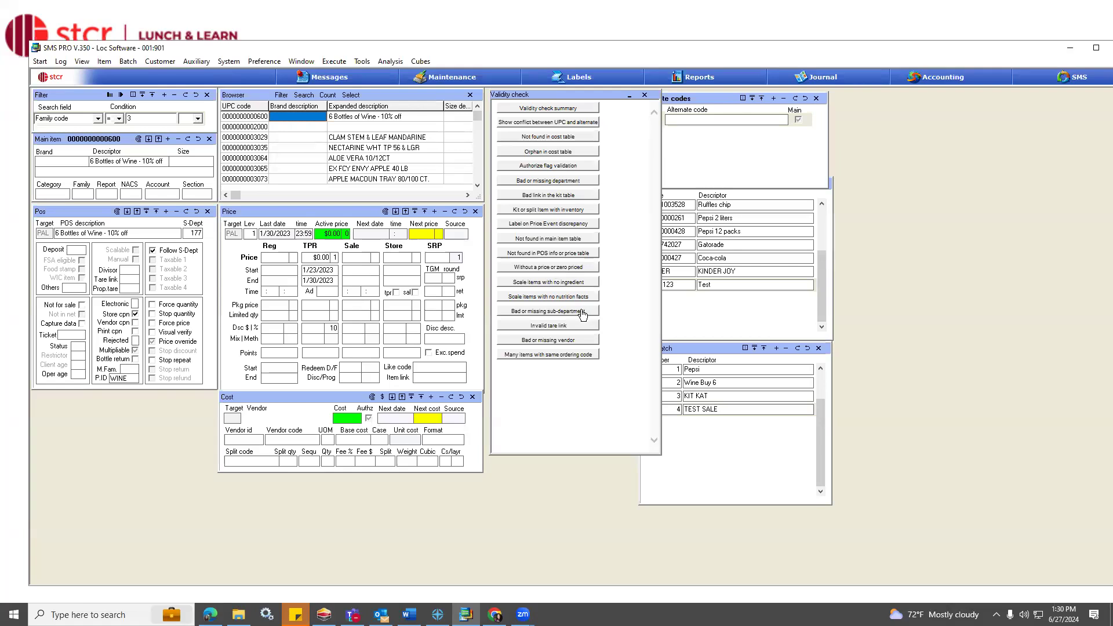
{"action": "left_click", "coordinate": [583, 313]}
{"action": "left_click", "coordinate": [382, 145]}
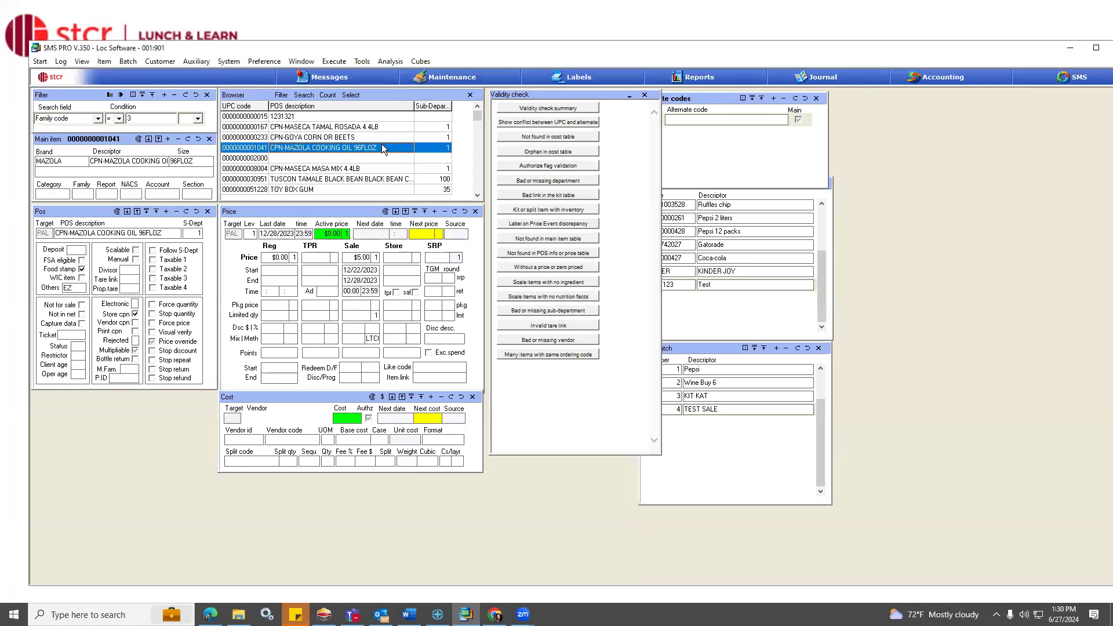
{"action": "scroll", "coordinate": [381, 145], "scroll_direction": "down", "scroll_amount": 7}
{"action": "scroll", "coordinate": [381, 145], "scroll_direction": "down", "scroll_amount": 7}
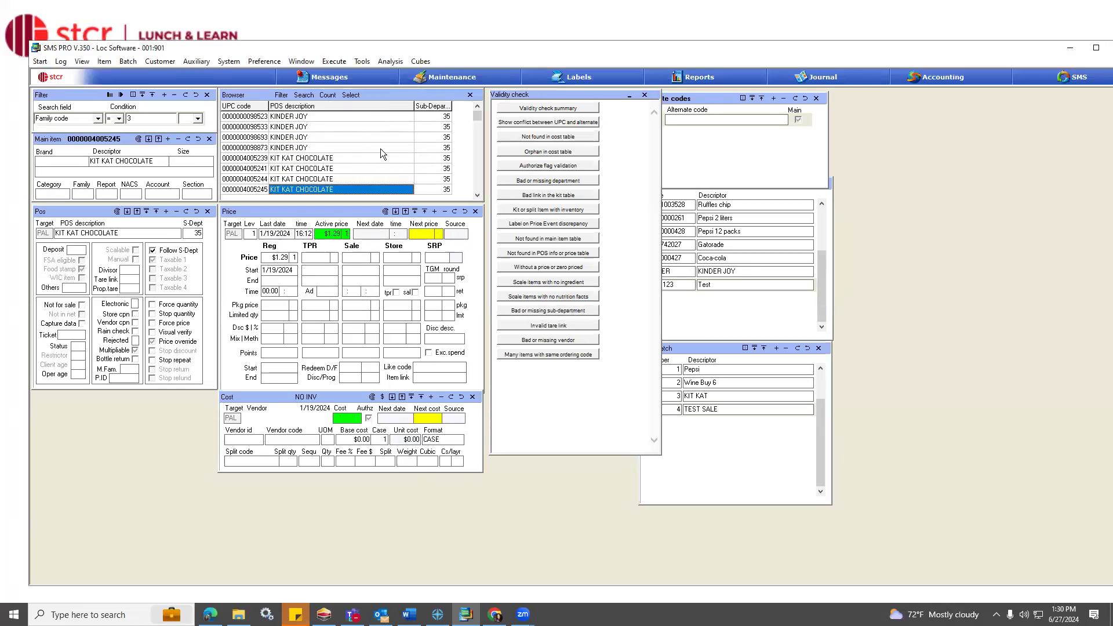
{"action": "scroll", "coordinate": [380, 150], "scroll_direction": "up", "scroll_amount": 11}
{"action": "scroll", "coordinate": [378, 165], "scroll_direction": "up", "scroll_amount": 6}
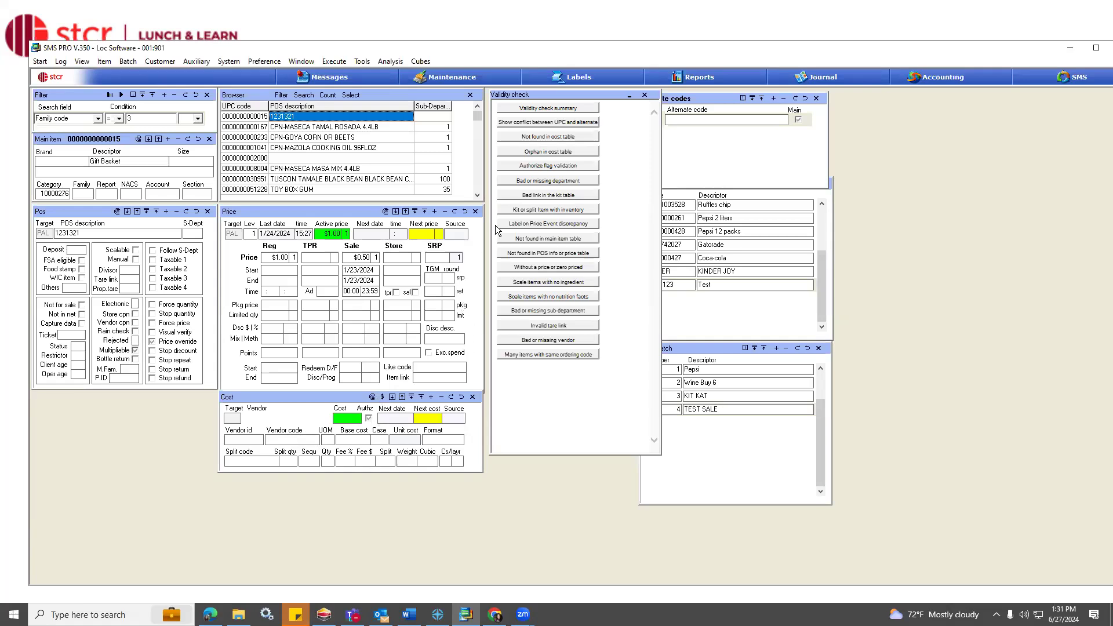
Open the validity check summary, toggle the vendor, sub-department and zero-price checks in its filter, and apply the selection.
{"action": "left_click", "coordinate": [558, 109]}
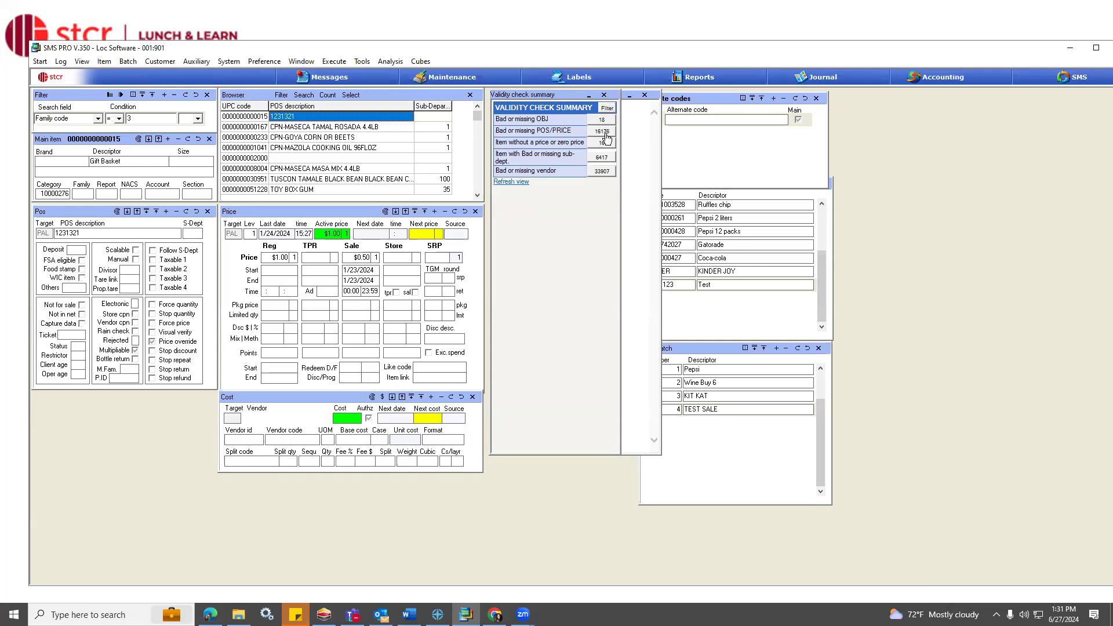
{"action": "left_click", "coordinate": [609, 107]}
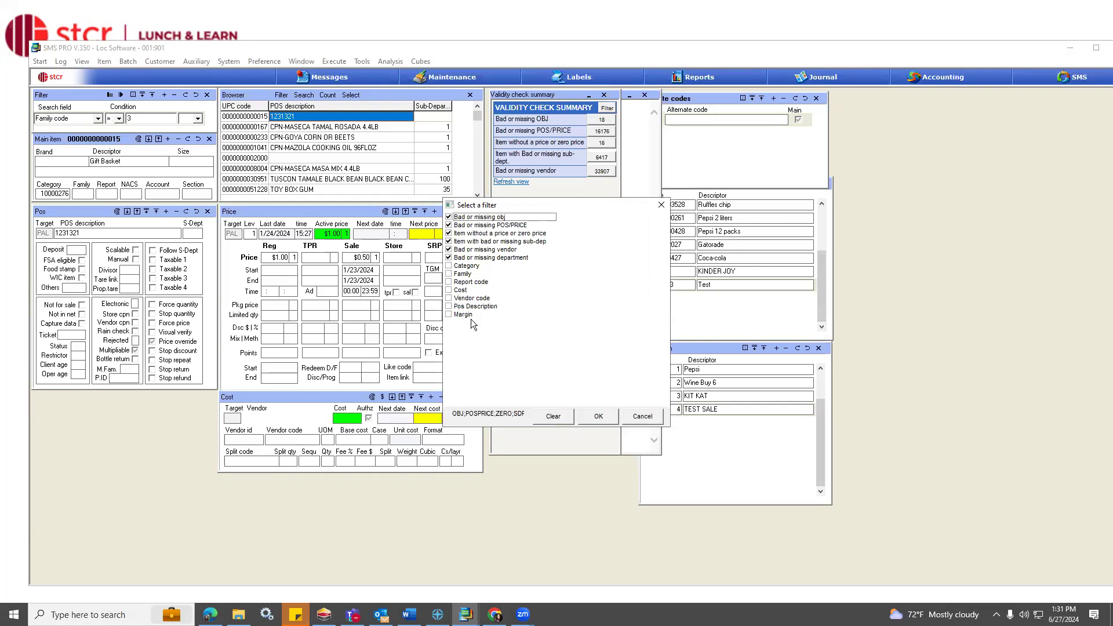
{"action": "left_click", "coordinate": [448, 249]}
{"action": "left_click", "coordinate": [449, 241]}
{"action": "left_click", "coordinate": [449, 233]}
{"action": "left_click", "coordinate": [449, 241]}
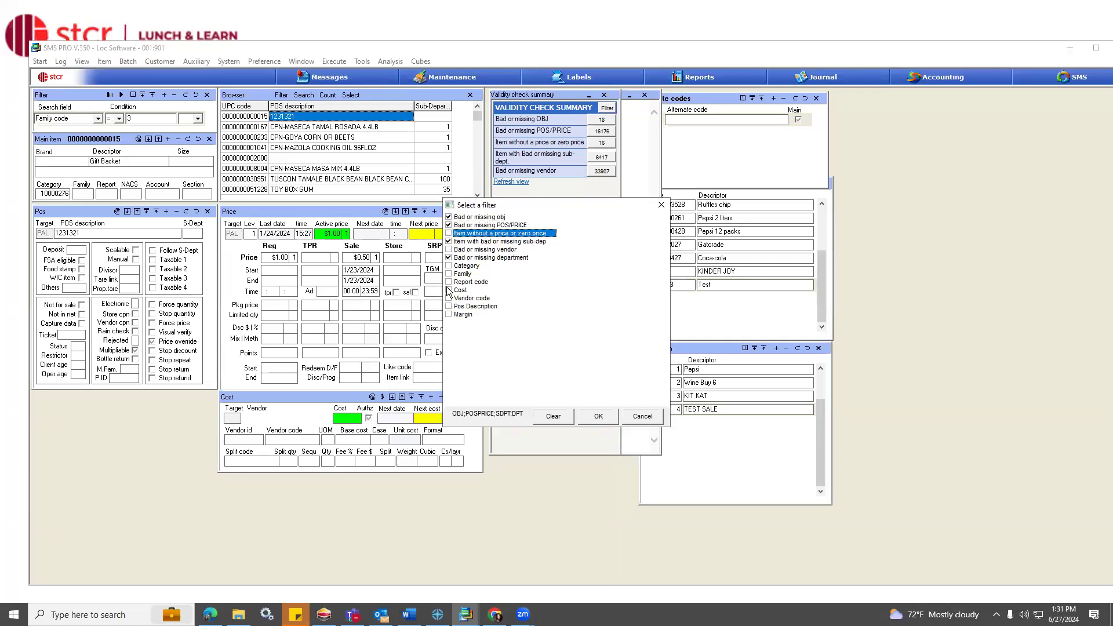
{"action": "left_click", "coordinate": [448, 233]}
{"action": "left_click", "coordinate": [598, 416]}
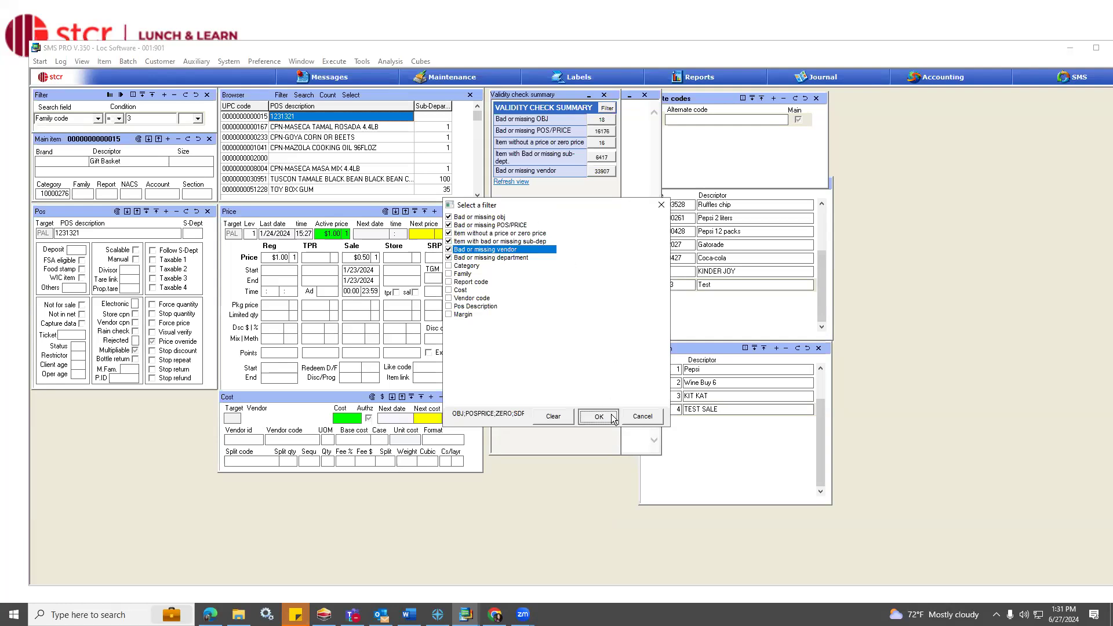
List the items with bad or missing OBJ and POS/PRICE from the summary, and switch to eSuite Manage in Chrome.
{"action": "left_click", "coordinate": [601, 121]}
{"action": "left_click", "coordinate": [598, 131]}
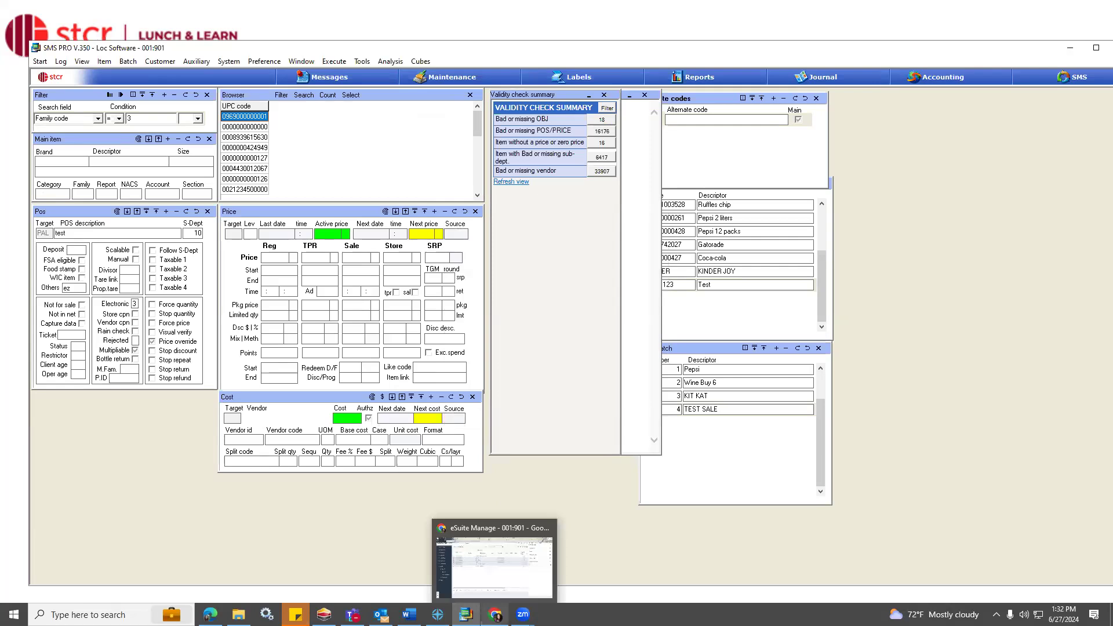
{"action": "left_click", "coordinate": [494, 614]}
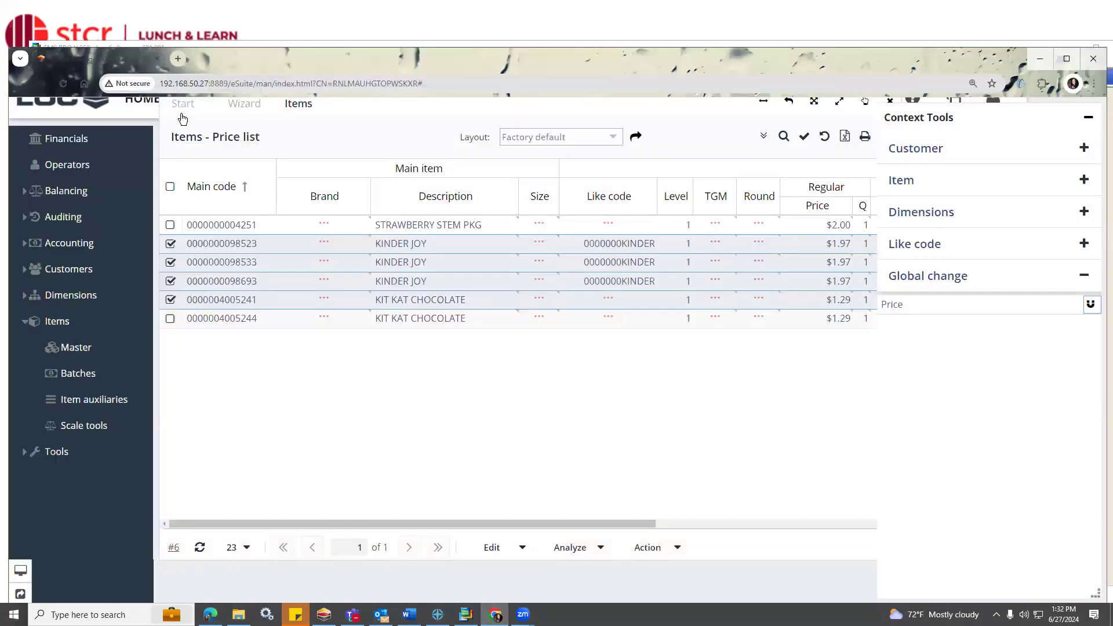
Open the Items master options, close the item price list windows, and bring up the Validity check wizard.
{"action": "left_click", "coordinate": [76, 348]}
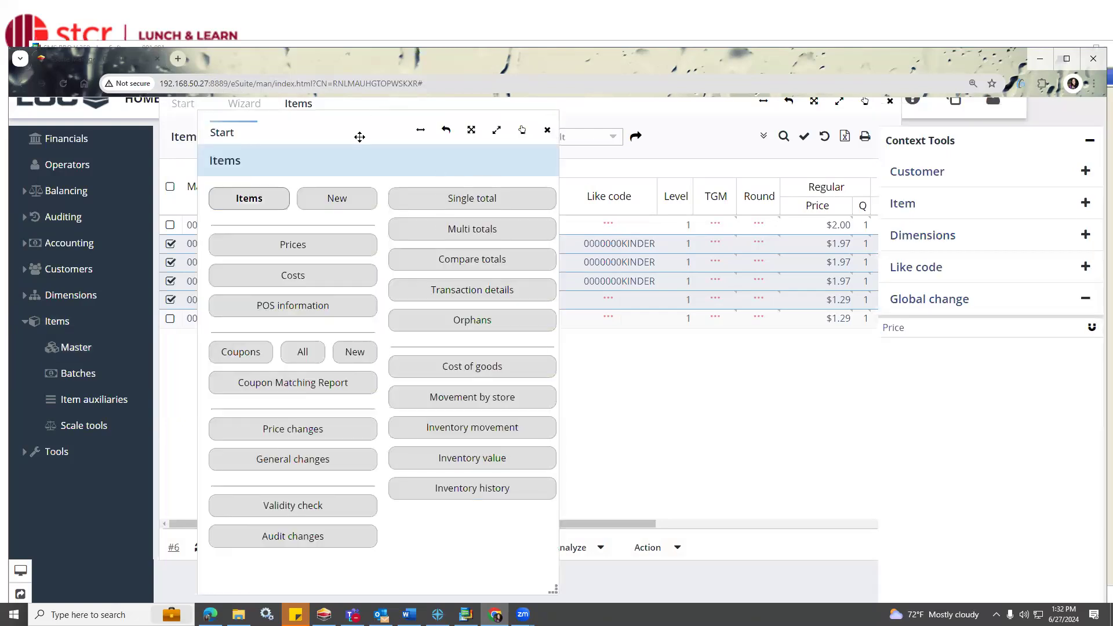
{"action": "left_click", "coordinate": [891, 102]}
{"action": "left_click", "coordinate": [890, 102]}
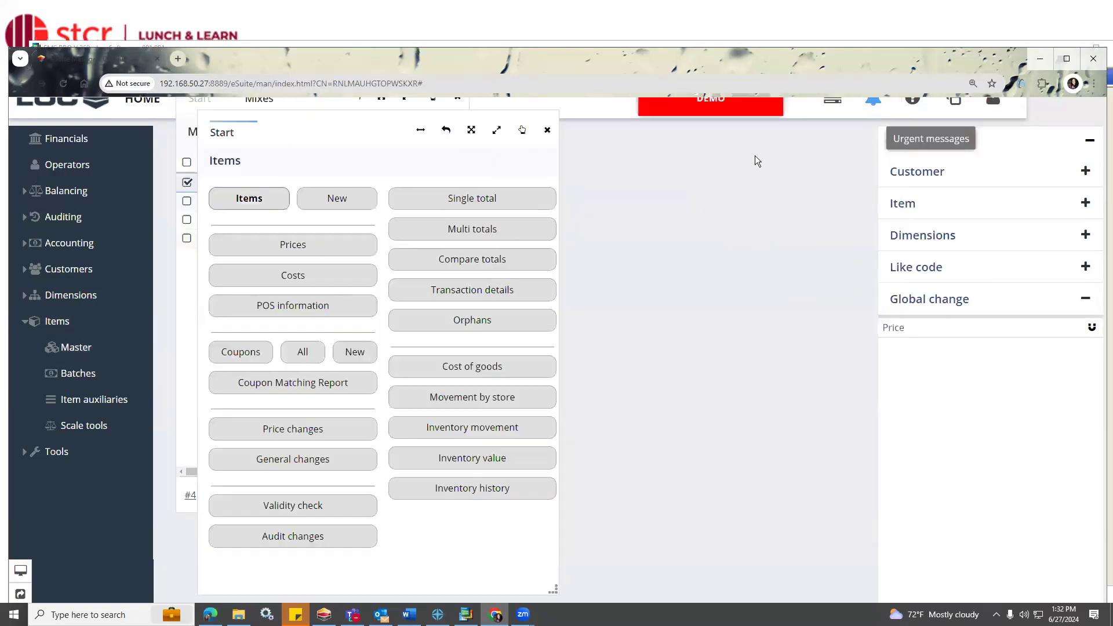
{"action": "left_click_drag", "start_coordinate": [342, 127], "coordinate": [315, 120]}
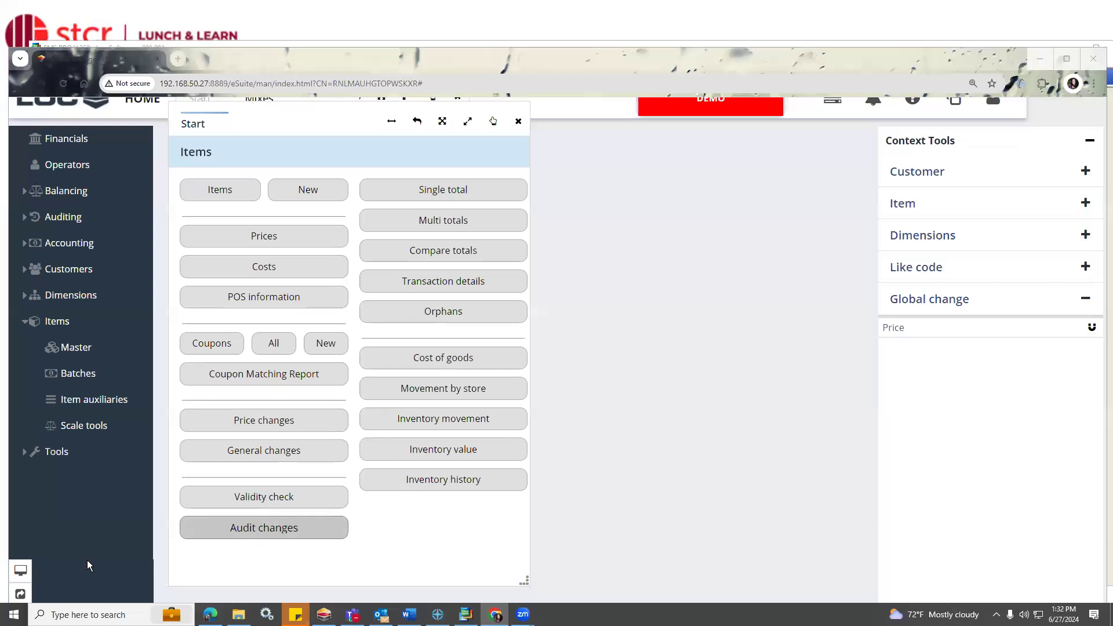
{"action": "left_click", "coordinate": [296, 509]}
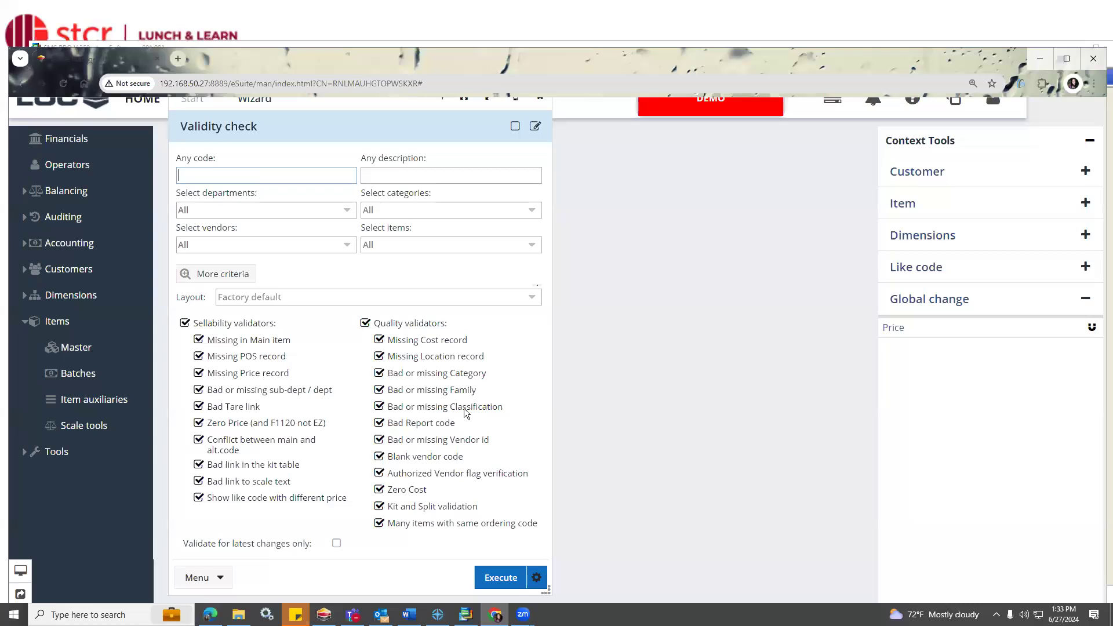
Turn off the quality validators, leave only Missing Price record among the sellability validators, and run the validity check.
{"action": "left_click", "coordinate": [421, 325]}
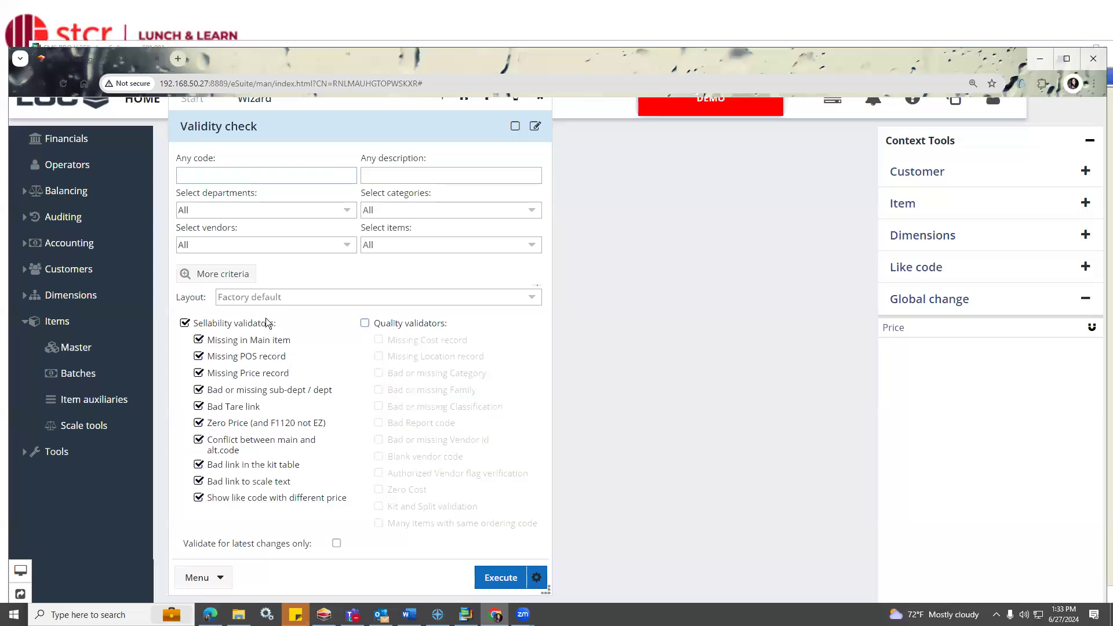
{"action": "left_click", "coordinate": [230, 326]}
{"action": "left_click", "coordinate": [226, 329]}
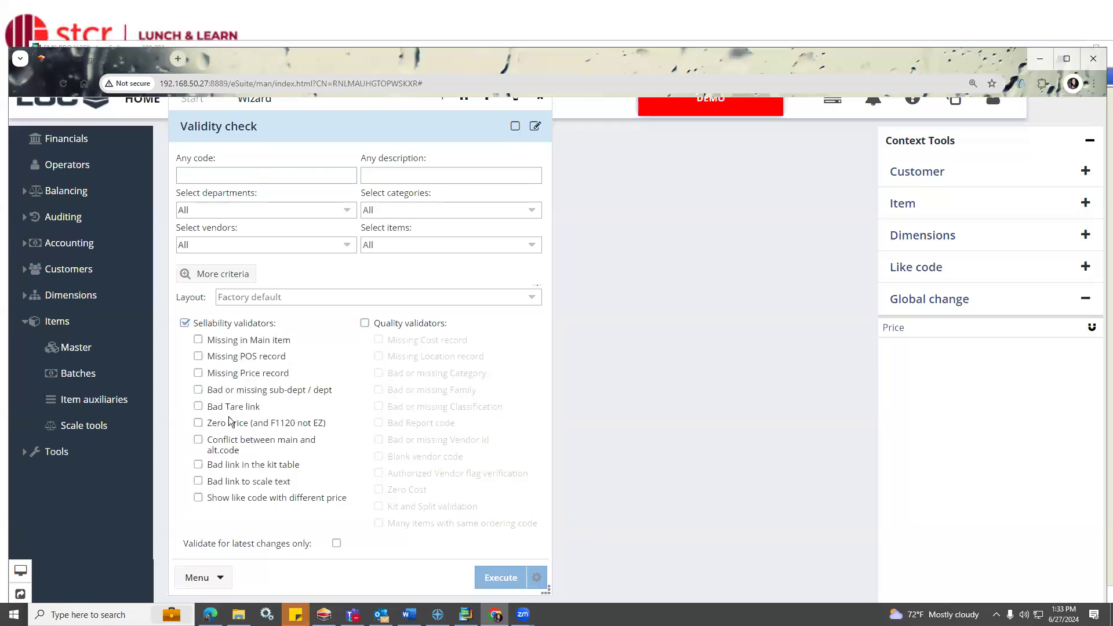
{"action": "left_click", "coordinate": [200, 374]}
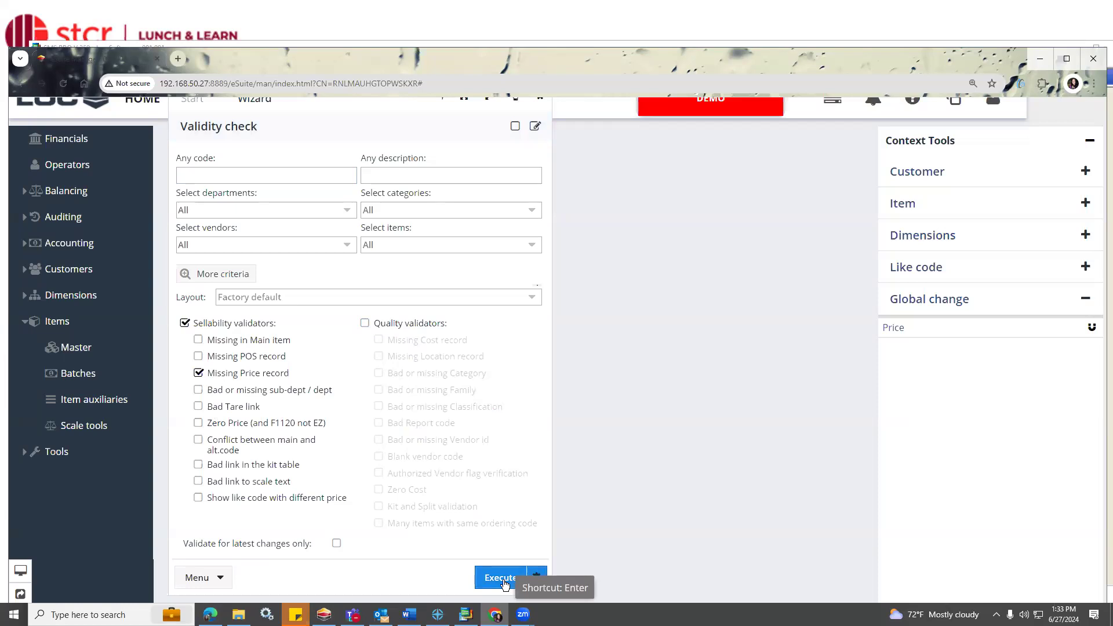
{"action": "left_click", "coordinate": [502, 579]}
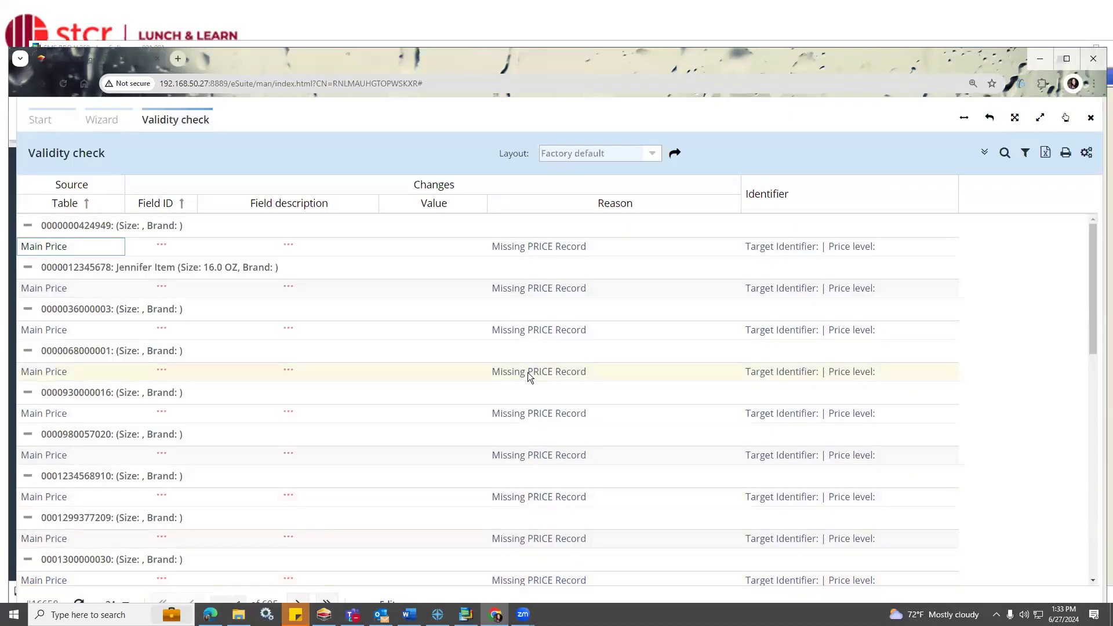
{"action": "scroll", "coordinate": [516, 318], "scroll_direction": "down", "scroll_amount": 1}
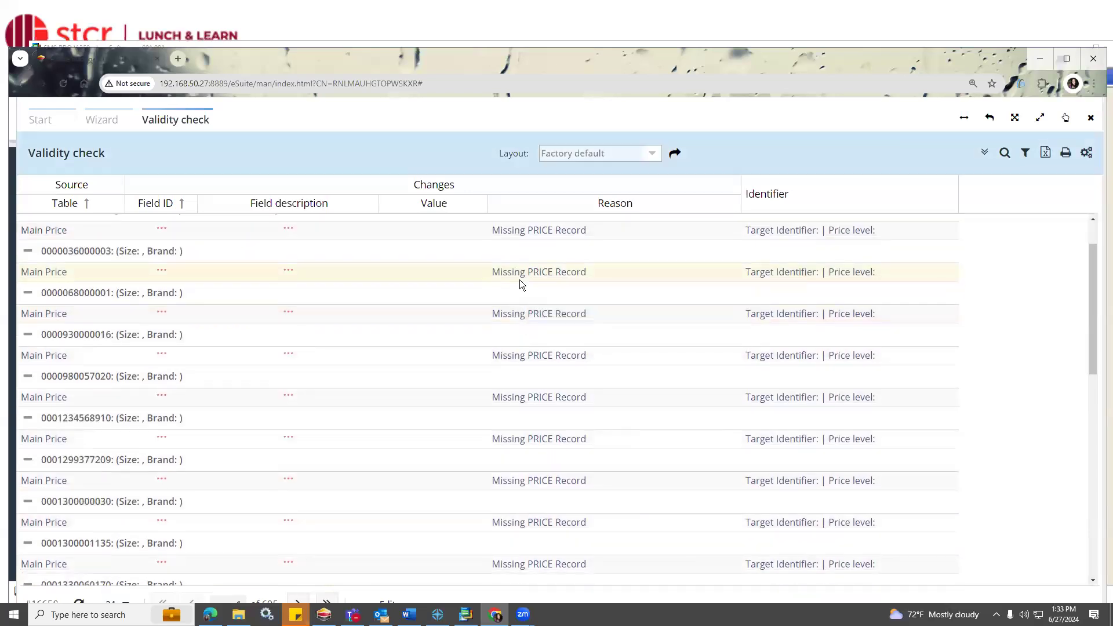
{"action": "scroll", "coordinate": [520, 279], "scroll_direction": "down", "scroll_amount": 10}
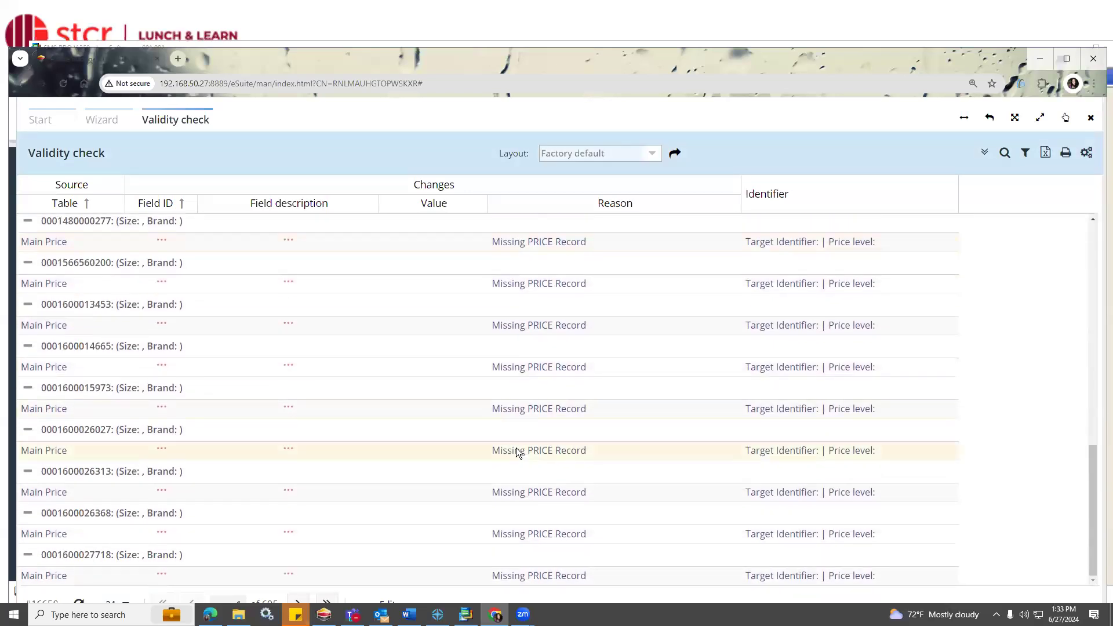
{"action": "left_click", "coordinate": [522, 409]}
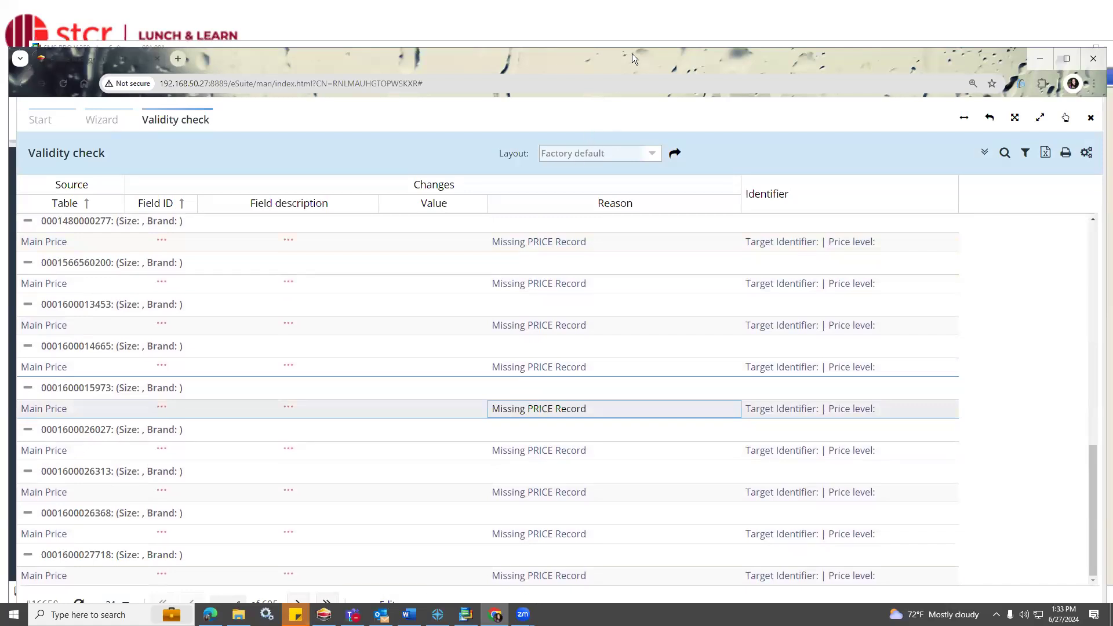
{"action": "left_click_drag", "start_coordinate": [633, 53], "coordinate": [630, 28]}
{"action": "left_click", "coordinate": [390, 587]}
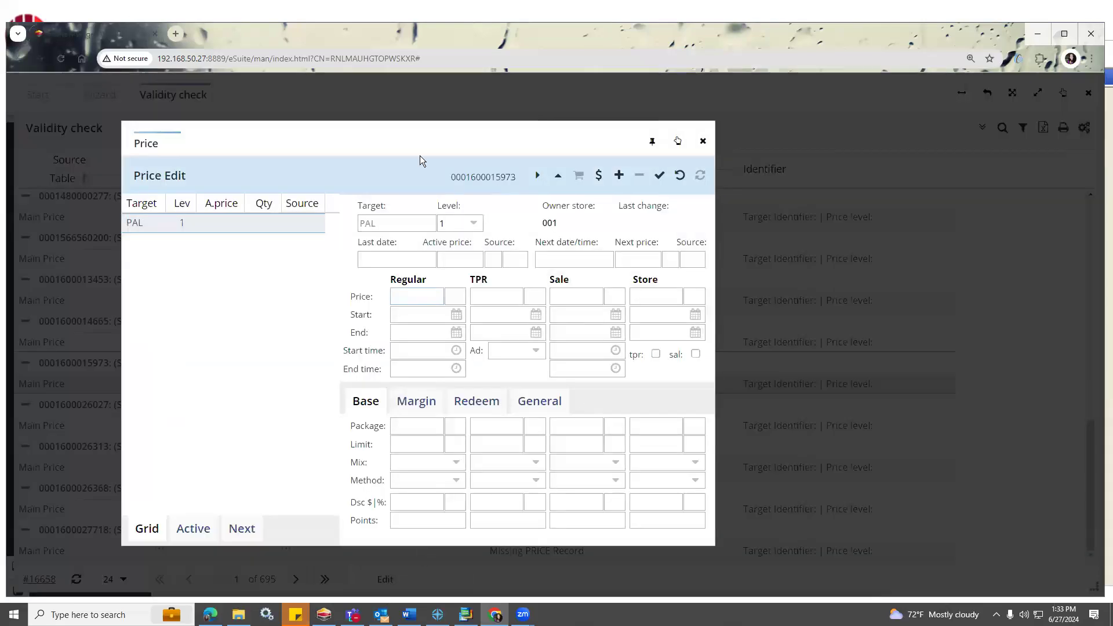
{"action": "left_click", "coordinate": [704, 141]}
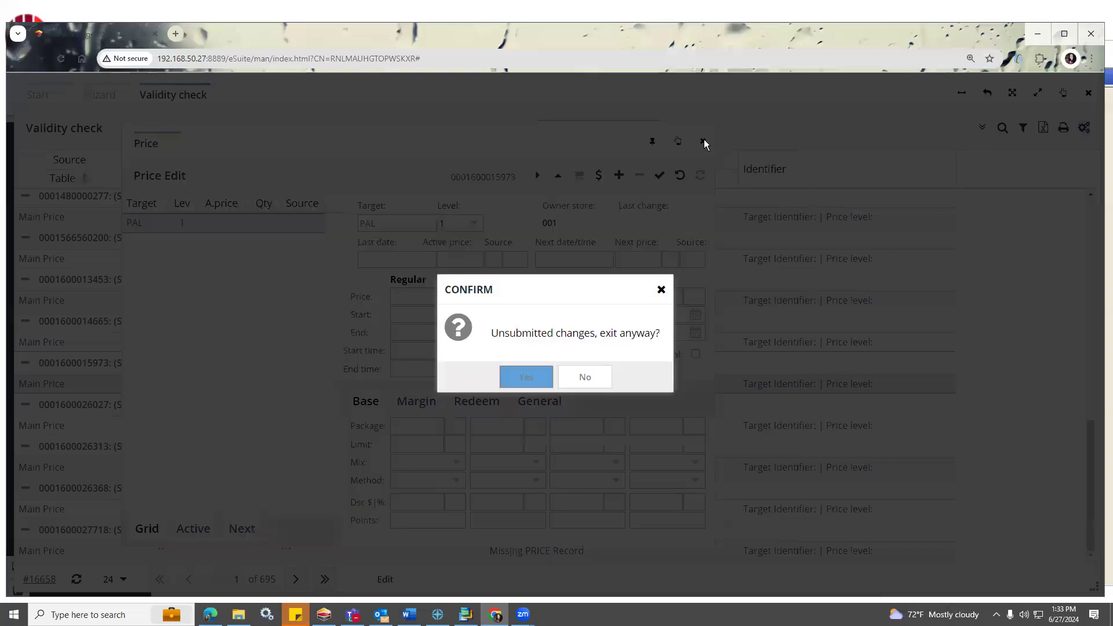
{"action": "left_click", "coordinate": [538, 378]}
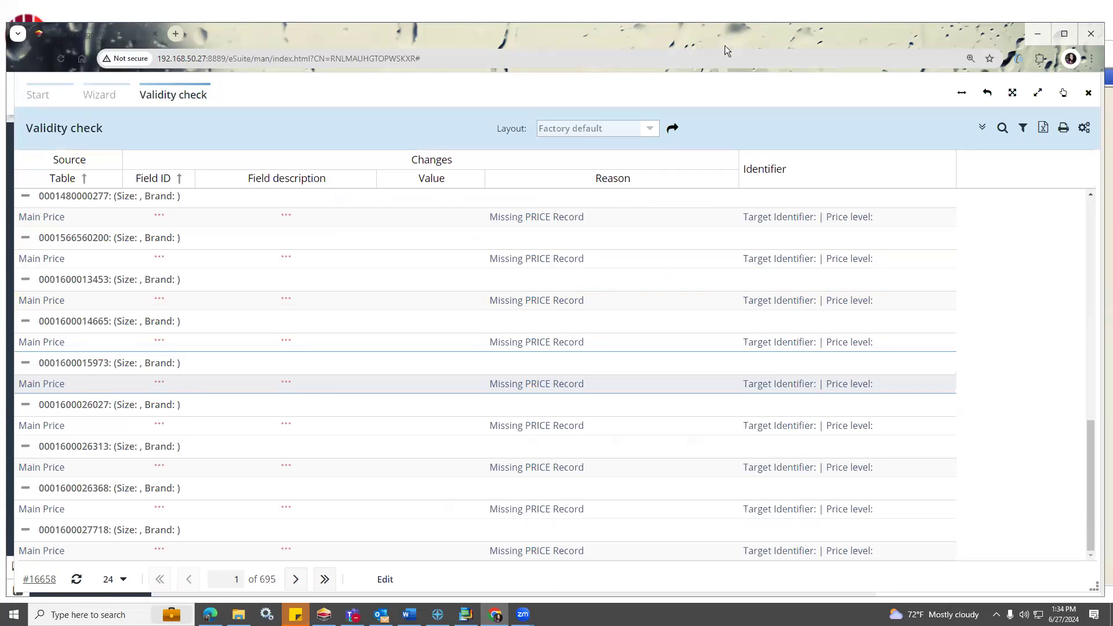
Minimize the browser to return to SMS PRO and reposition its window to fit on the screen.
{"action": "left_click", "coordinate": [1030, 34]}
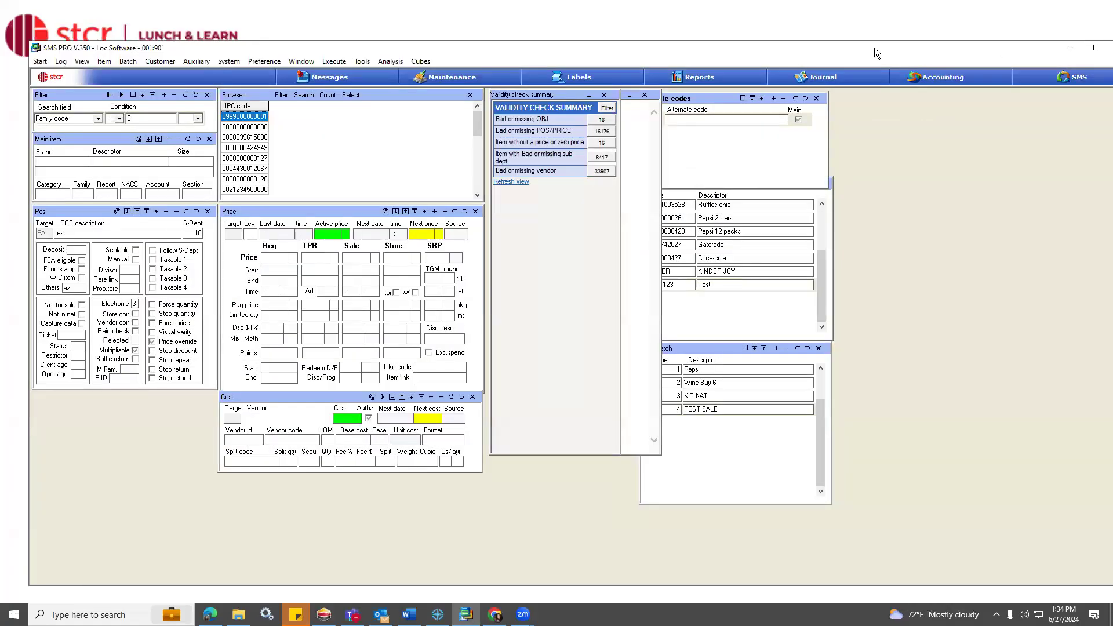
{"action": "left_click_drag", "start_coordinate": [872, 48], "coordinate": [846, 68]}
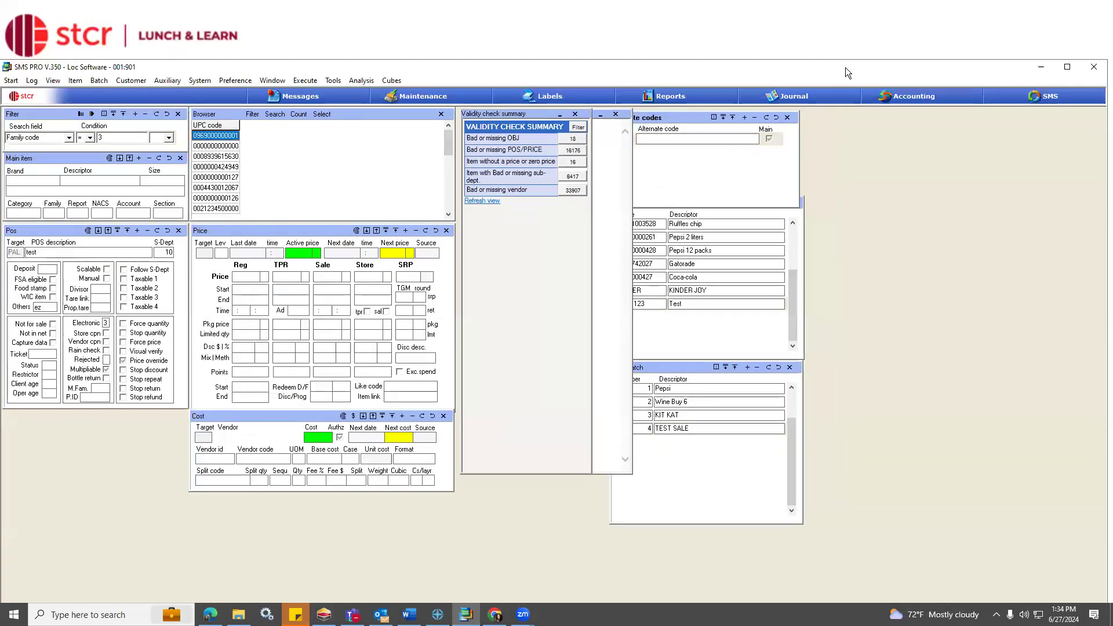
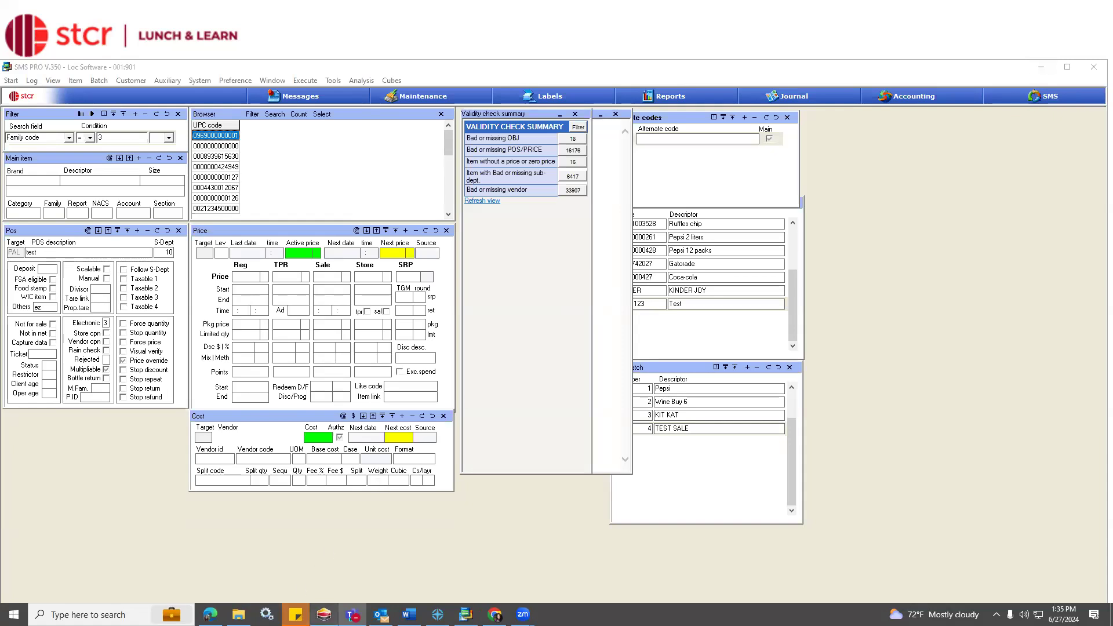
Switch to the LOC web application and save the current desktop as a new layout named with a person's first name.
{"action": "left_click", "coordinate": [495, 615]}
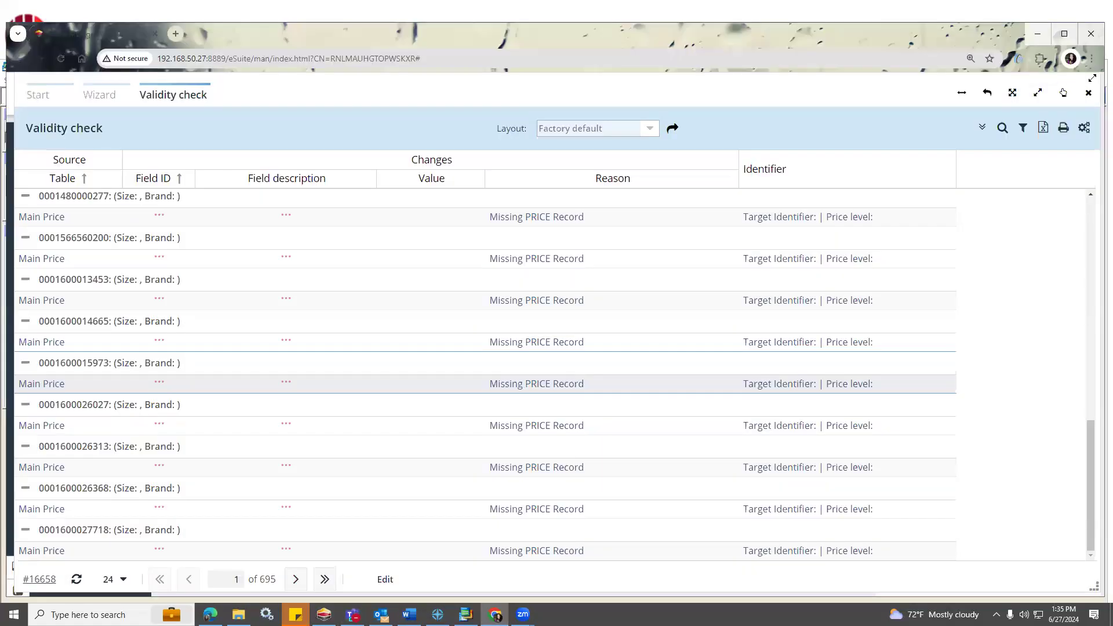
{"action": "left_click_drag", "start_coordinate": [930, 75], "coordinate": [918, 177]}
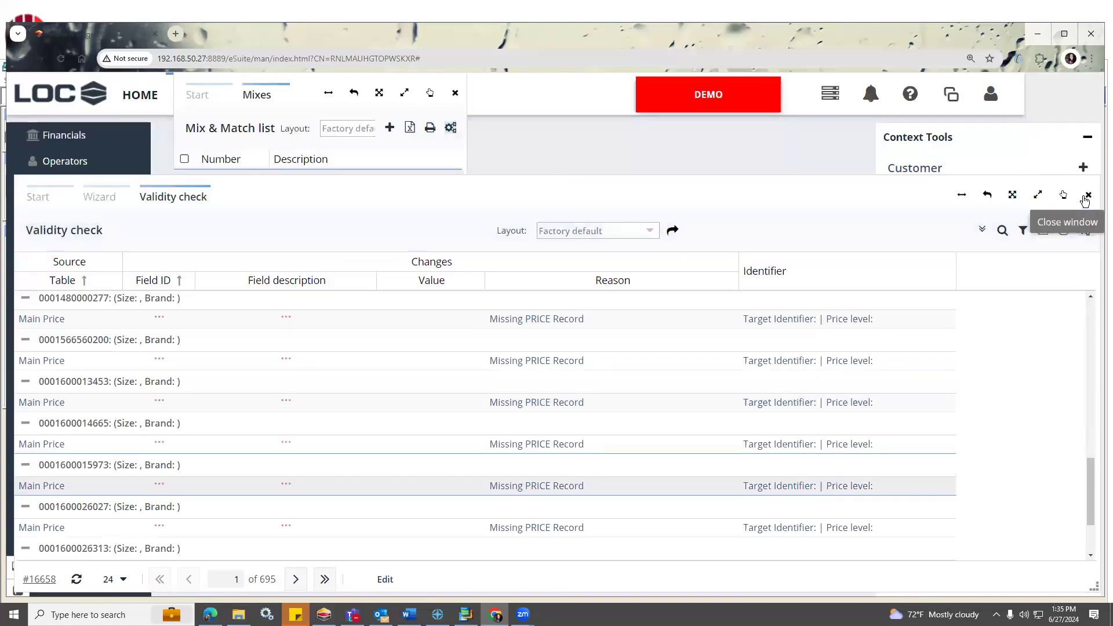
{"action": "left_click", "coordinate": [957, 101]}
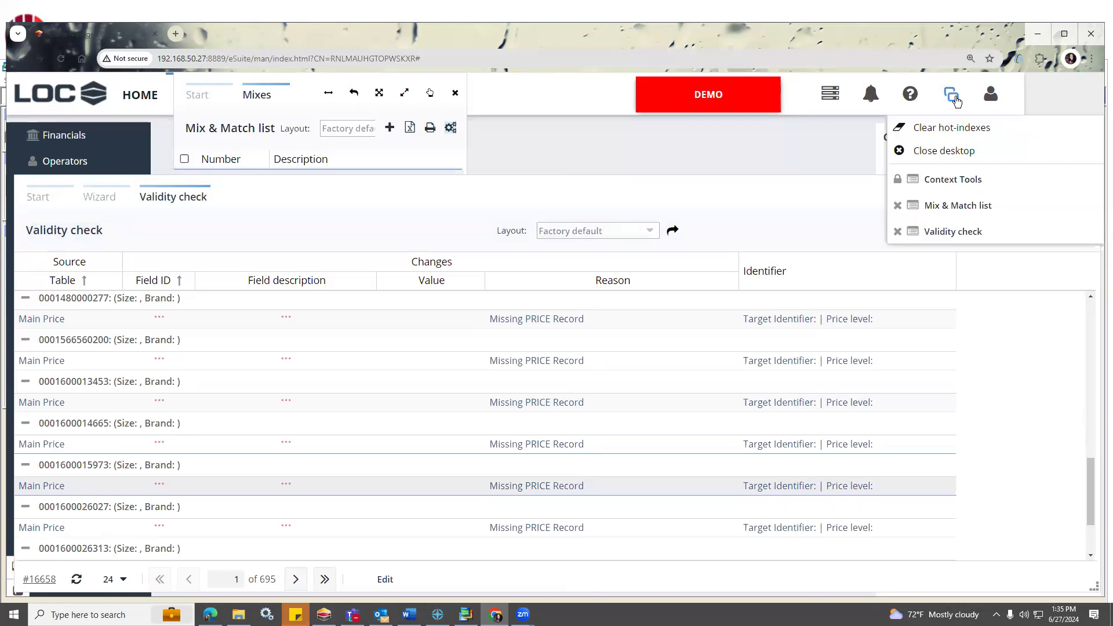
{"action": "left_click", "coordinate": [991, 98]}
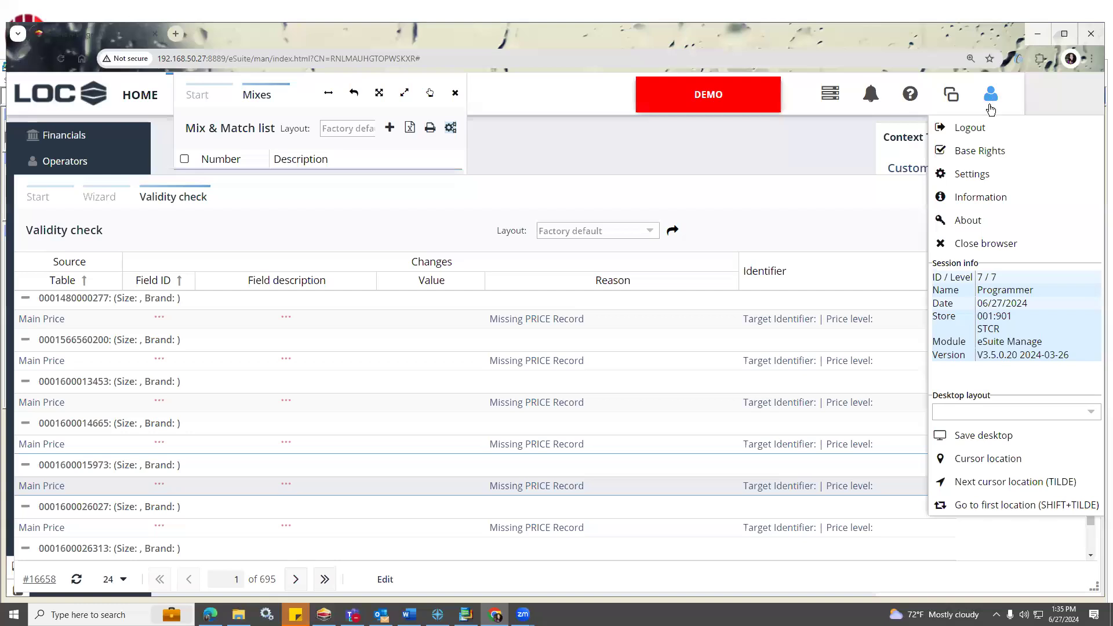
{"action": "left_click", "coordinate": [1006, 439]}
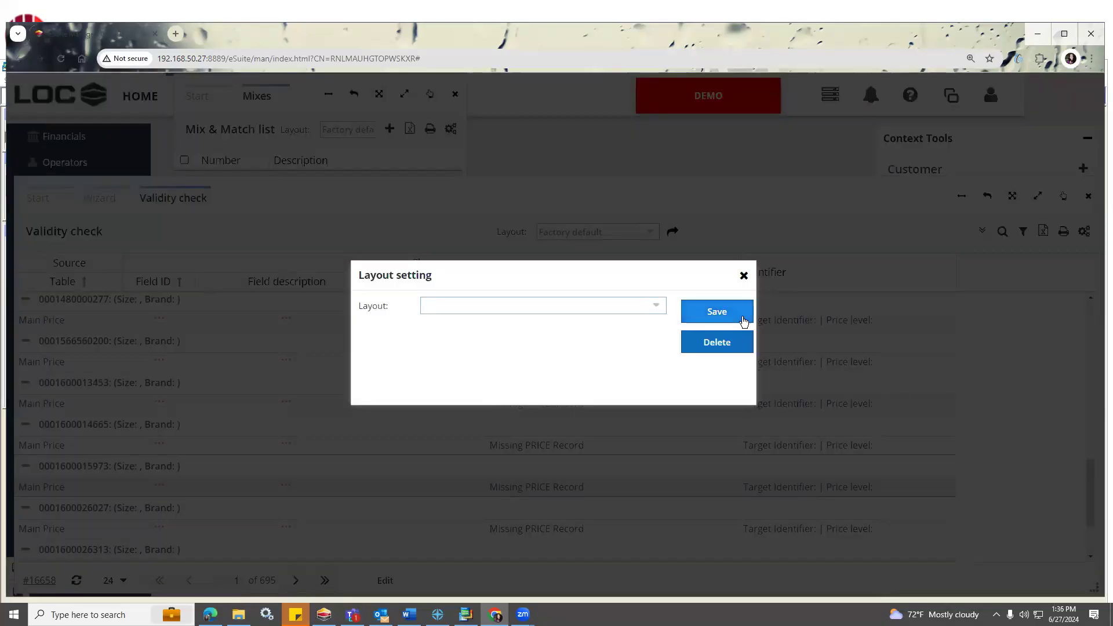
{"action": "type", "text": "JENNIFER"}
{"action": "left_click", "coordinate": [744, 321]}
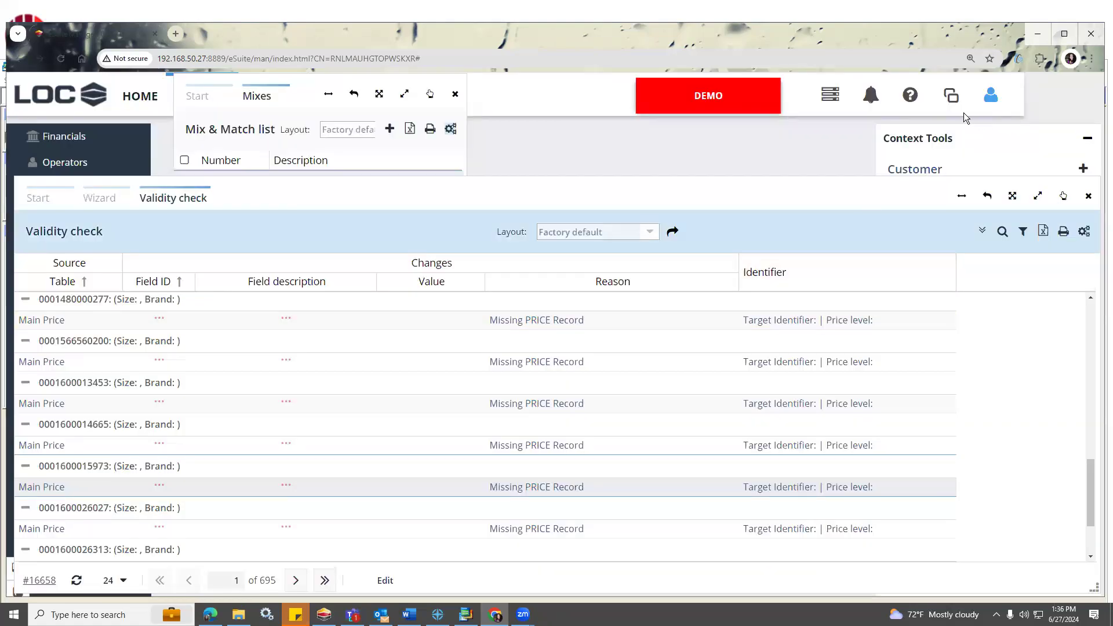
Load the newly saved desktop layout from the session options.
{"action": "left_click", "coordinate": [952, 97]}
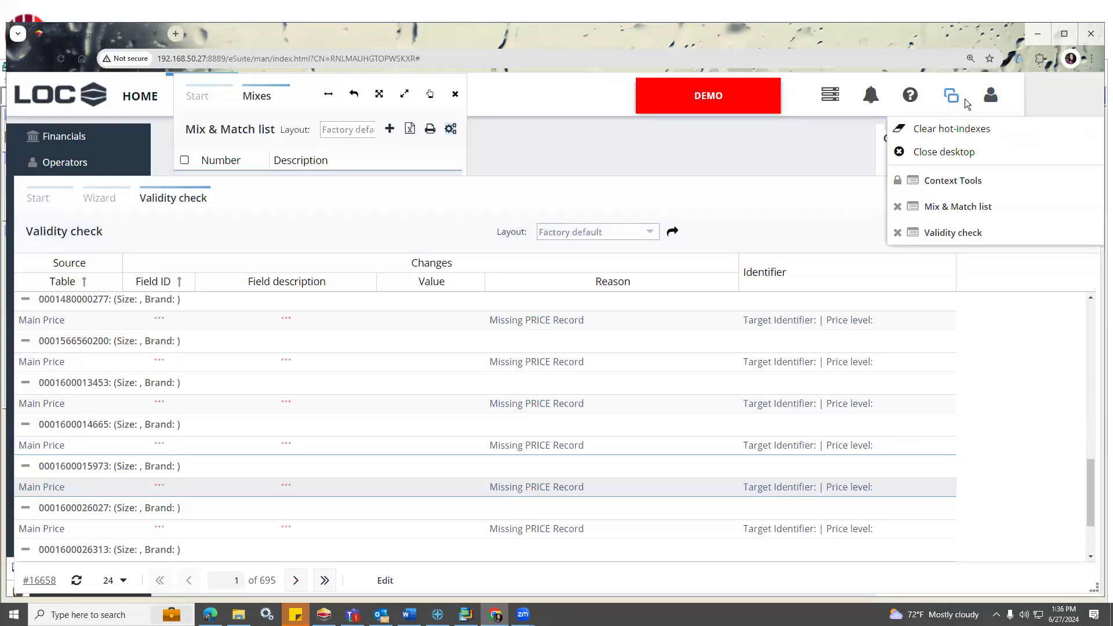
{"action": "left_click", "coordinate": [990, 110]}
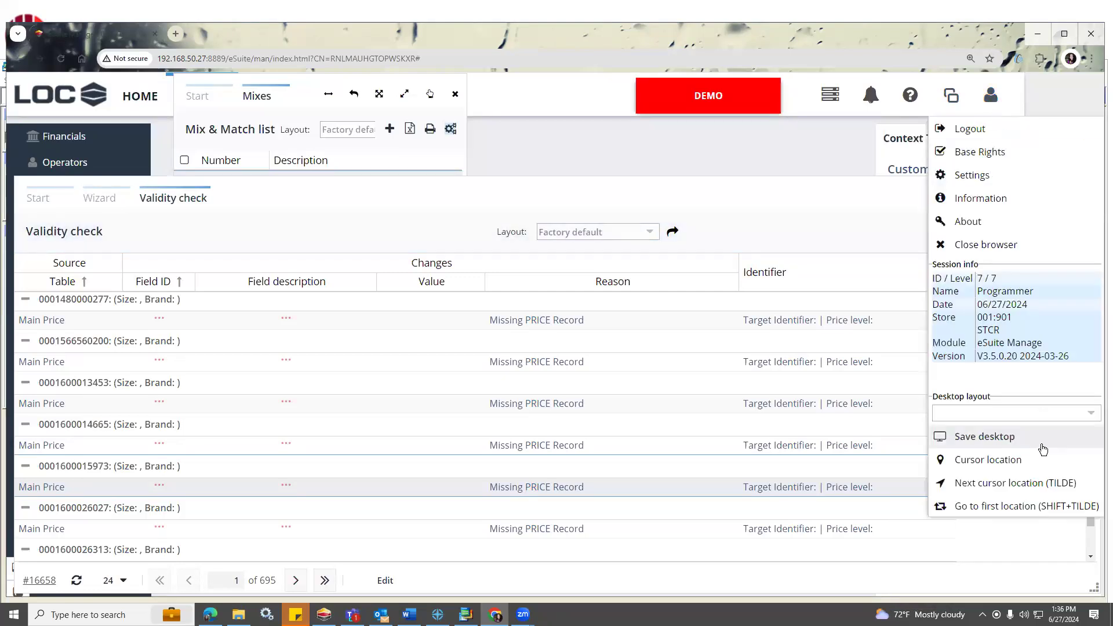
{"action": "left_click", "coordinate": [1093, 414]}
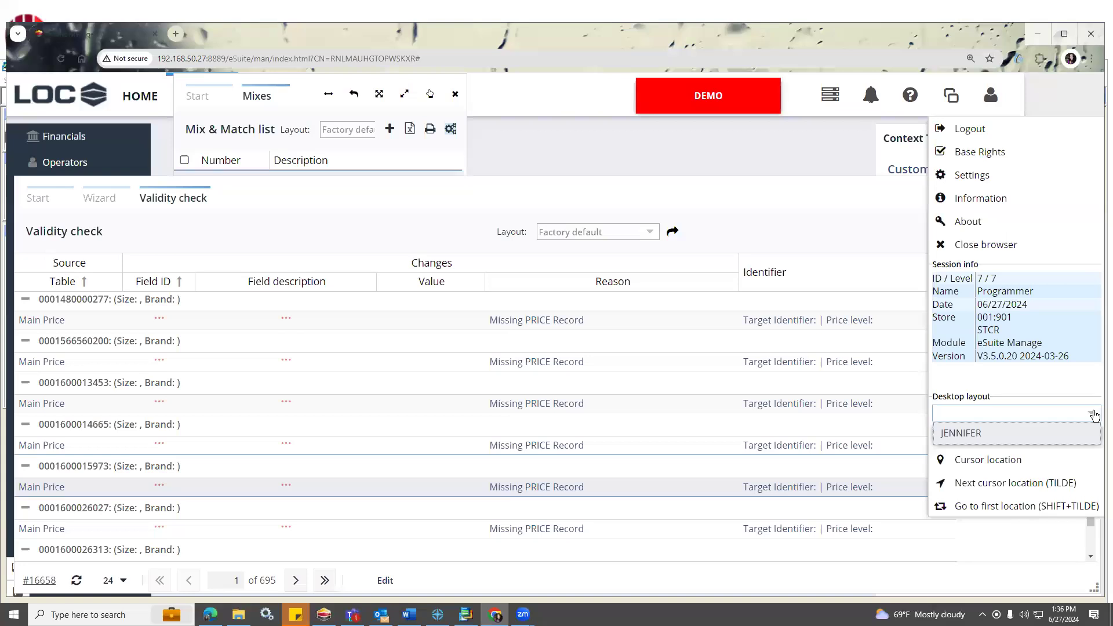
{"action": "left_click", "coordinate": [1043, 436]}
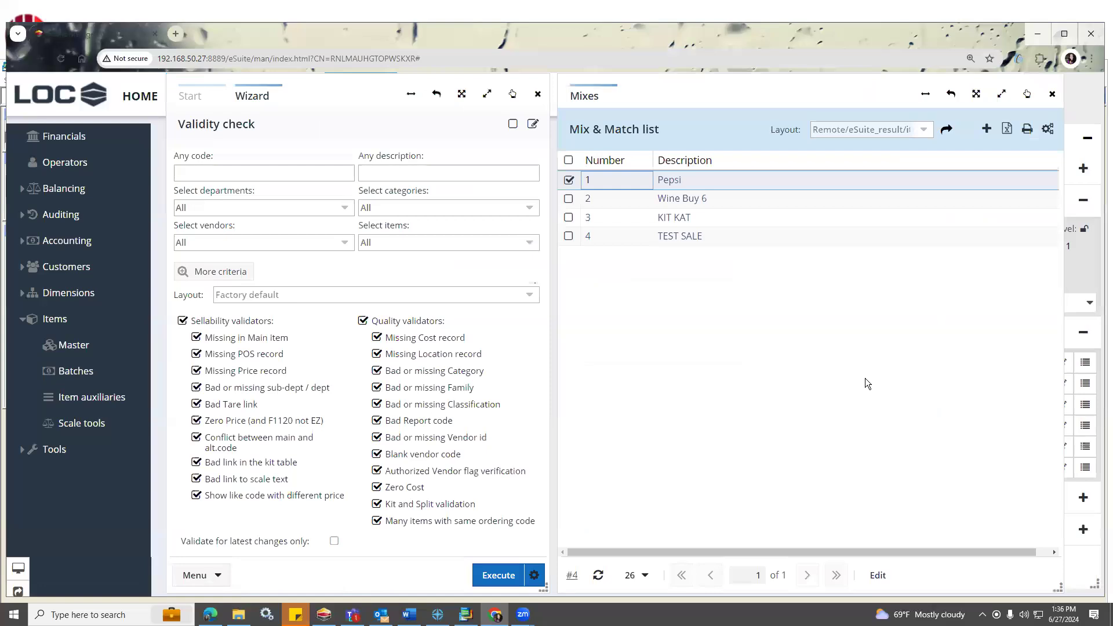
Rearrange the desktop by closing the front Mix & Match list and moving Context Tools, and overwrite the saved desktop layout.
{"action": "left_click", "coordinate": [1053, 94]}
{"action": "left_click_drag", "start_coordinate": [997, 136], "coordinate": [799, 138]}
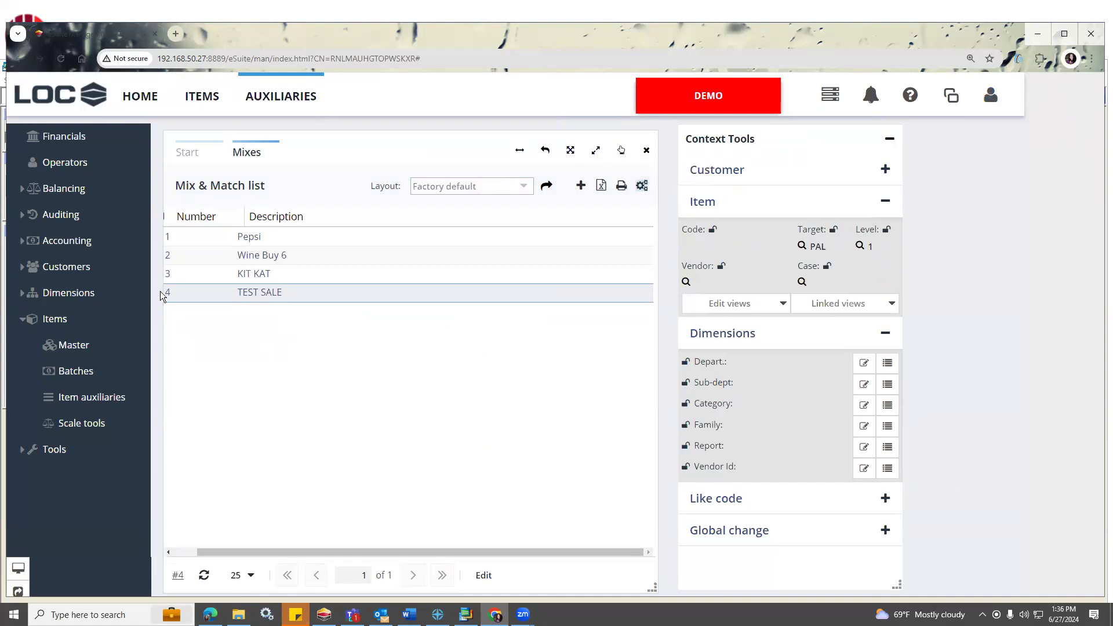
{"action": "left_click", "coordinate": [986, 96]}
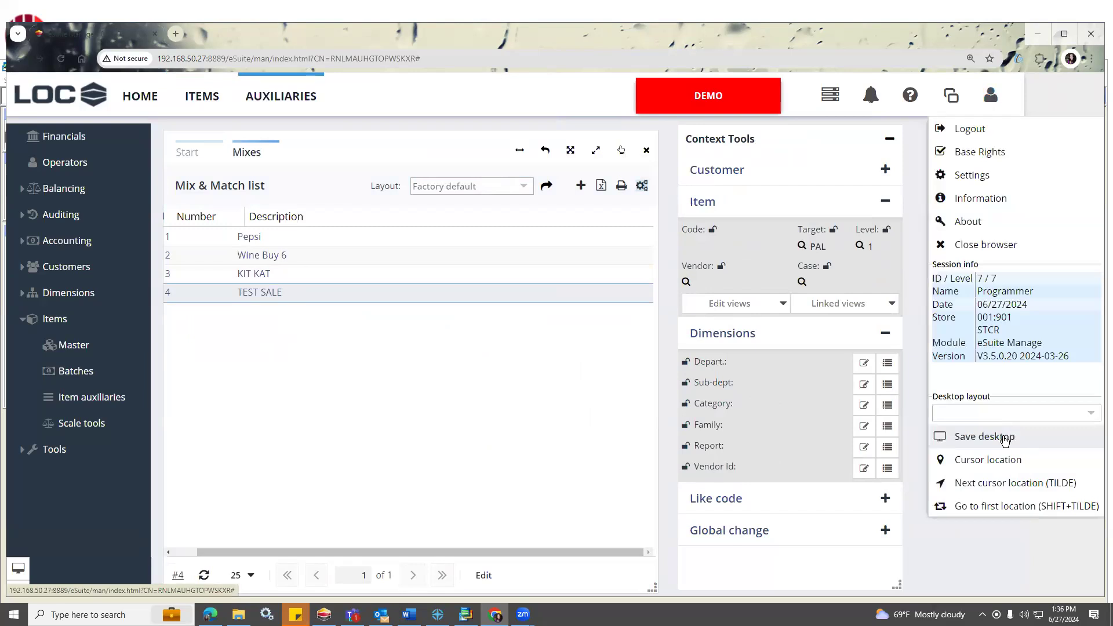
{"action": "left_click", "coordinate": [984, 437]}
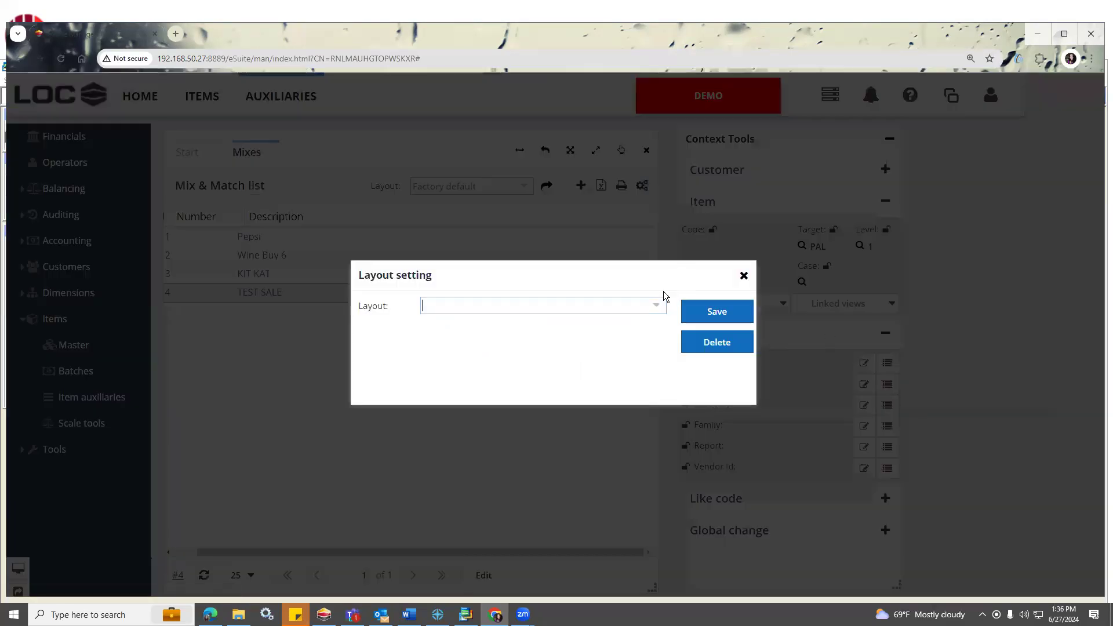
{"action": "left_click", "coordinate": [658, 309]}
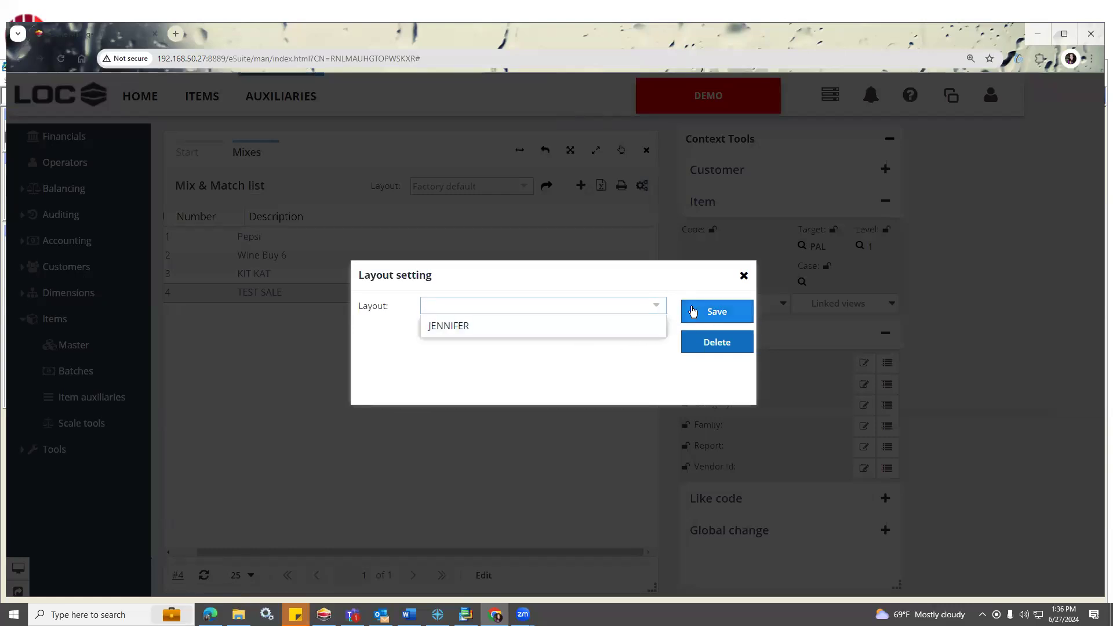
{"action": "left_click", "coordinate": [661, 323]}
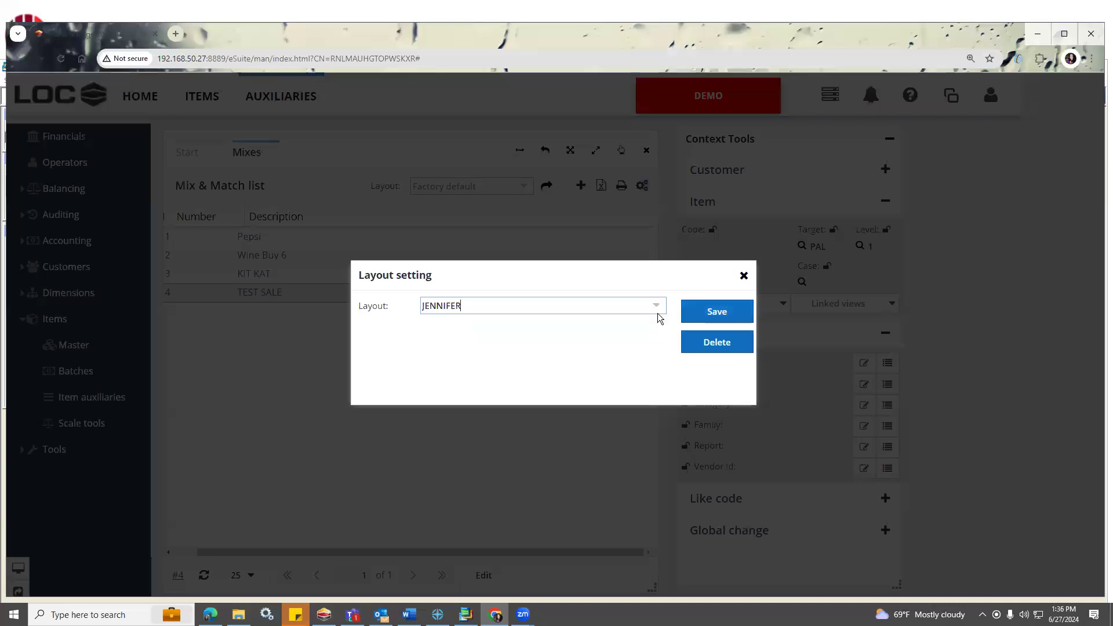
{"action": "left_click", "coordinate": [725, 319]}
{"action": "left_click", "coordinate": [547, 377]}
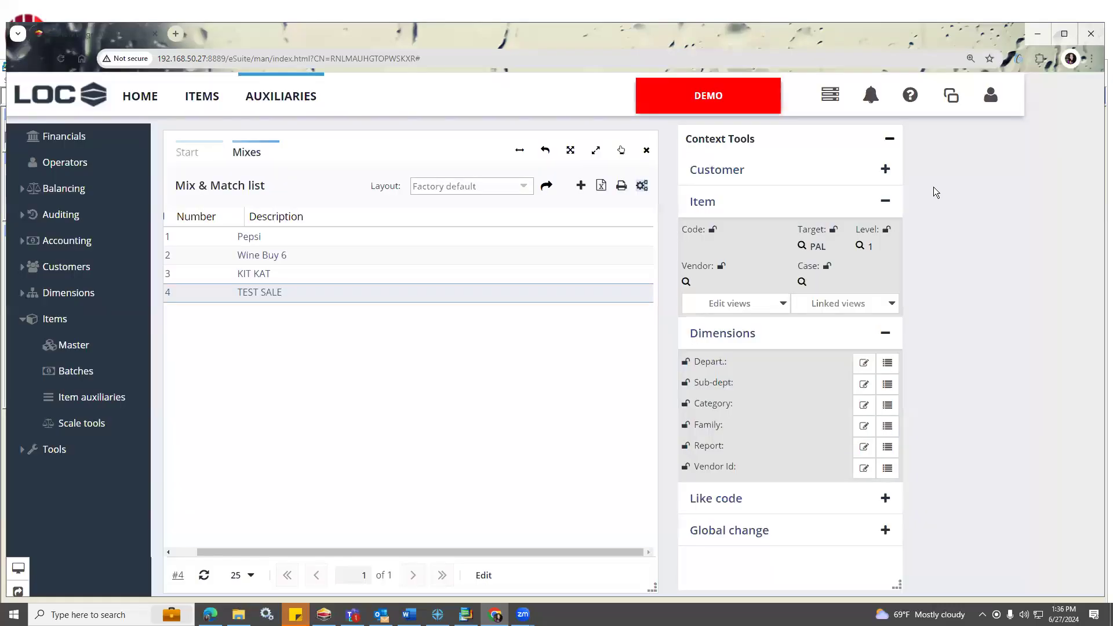
Reload the saved desktop layout and reposition the Mix & Match list and Context Tools windows below the header.
{"action": "left_click", "coordinate": [989, 100]}
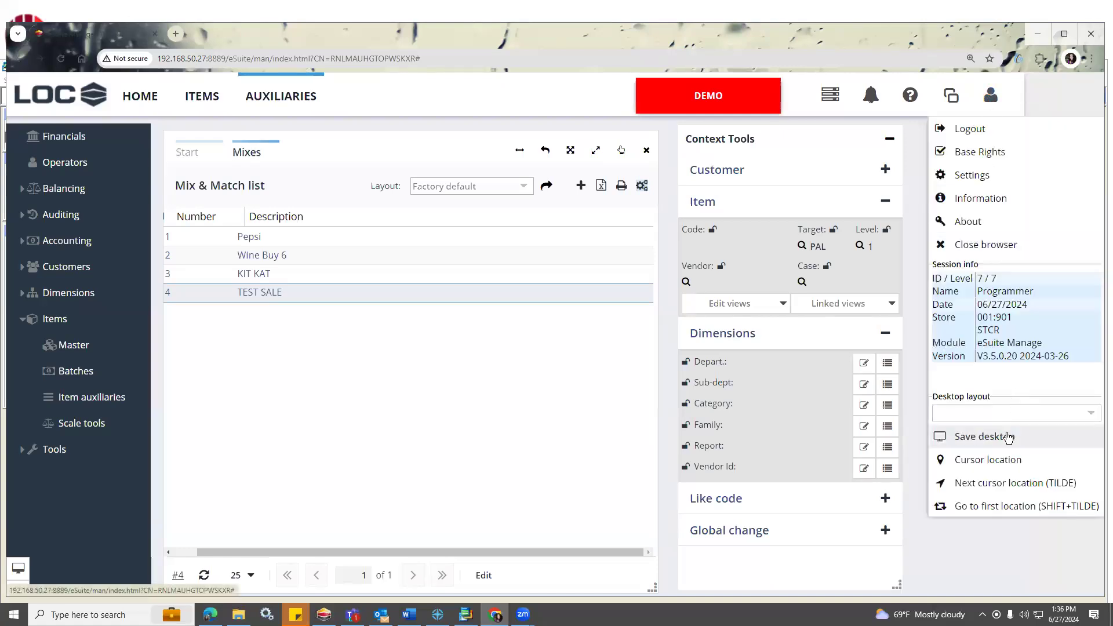
{"action": "left_click", "coordinate": [1089, 412]}
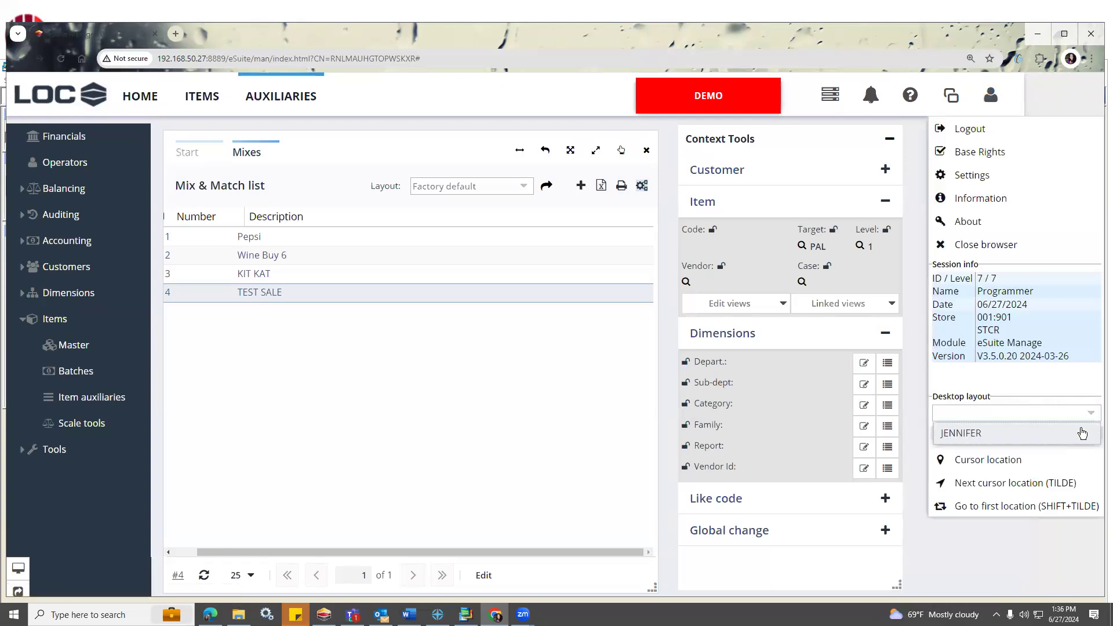
{"action": "left_click", "coordinate": [1078, 434]}
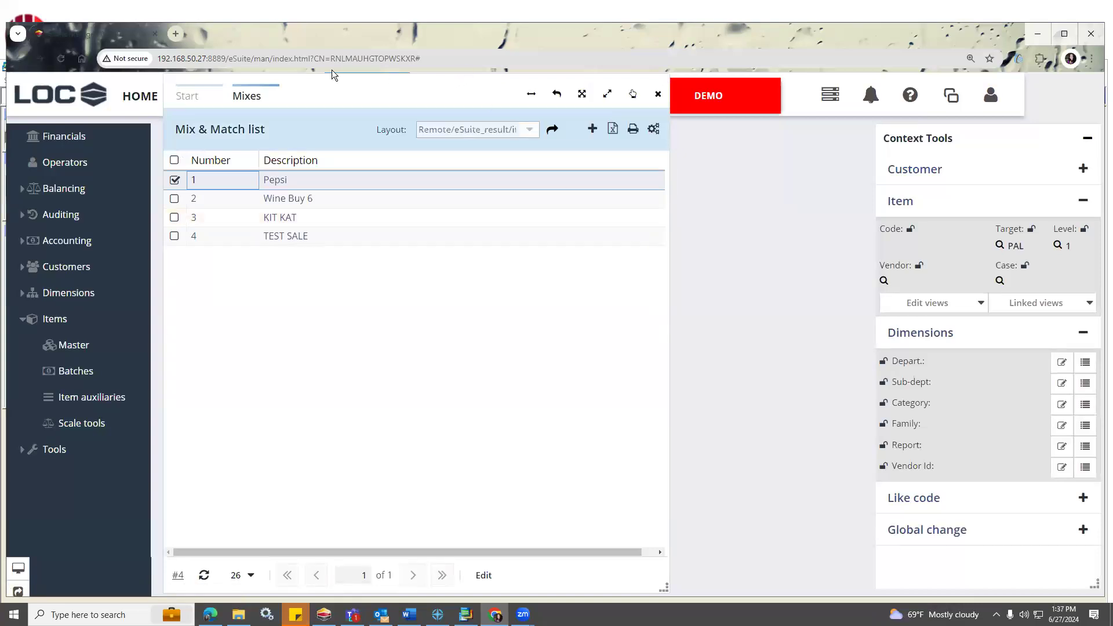
{"action": "left_click_drag", "start_coordinate": [170, 81], "coordinate": [167, 139]}
{"action": "left_click_drag", "start_coordinate": [938, 138], "coordinate": [865, 134]}
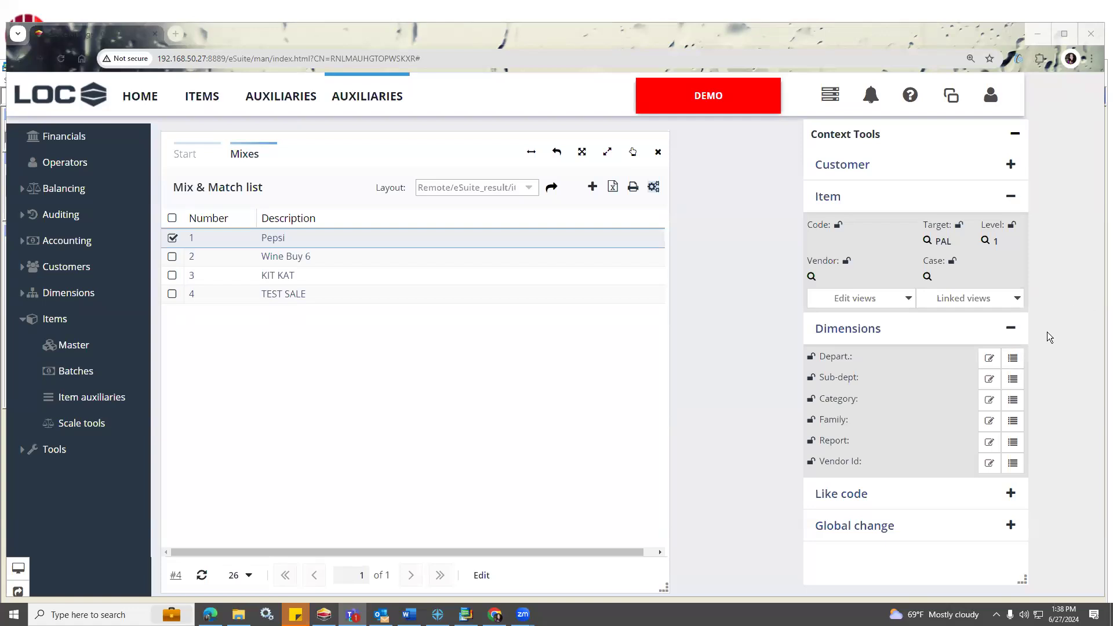
Switch to SMS PRO, run the Family code = 3 filter, and close the validity check summary windows.
{"action": "left_click", "coordinate": [467, 610]}
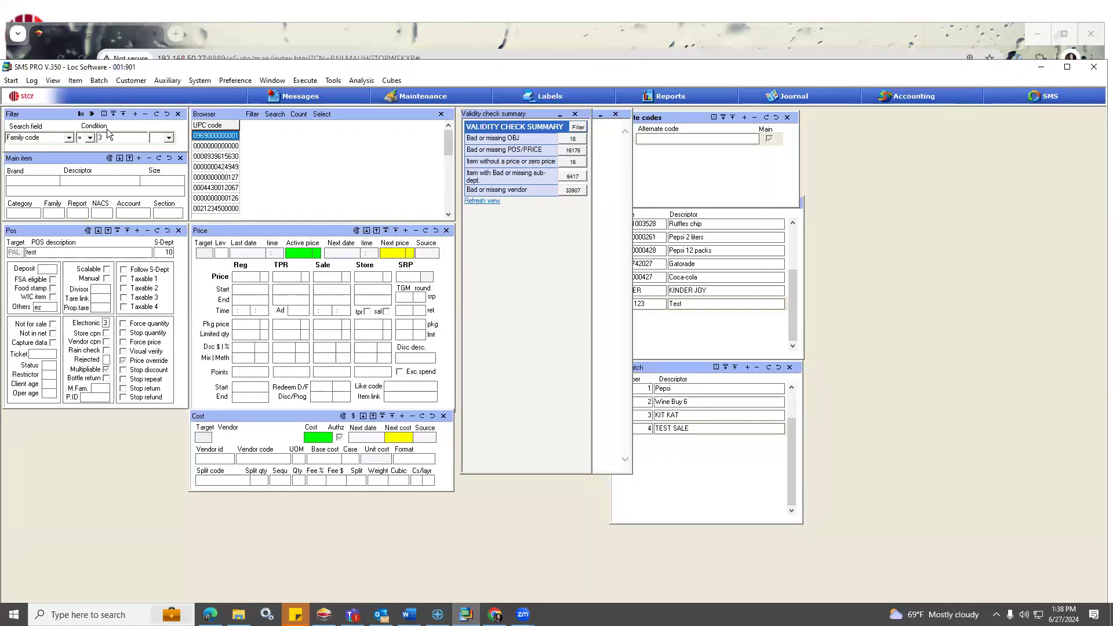
{"action": "left_click", "coordinate": [93, 114]}
{"action": "left_click", "coordinate": [359, 136]}
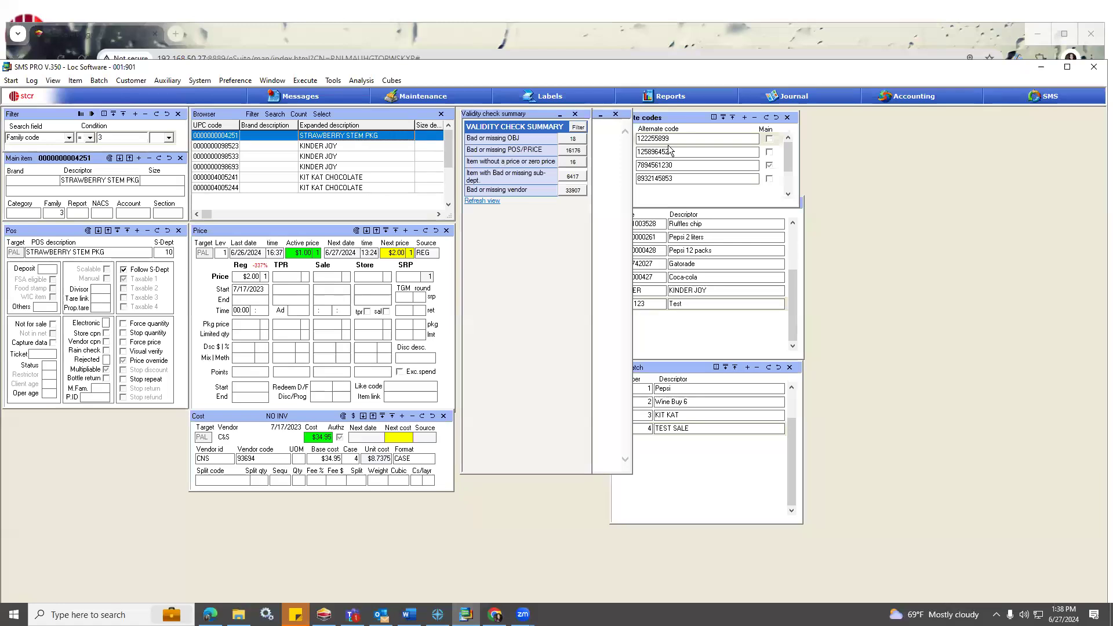
{"action": "left_click", "coordinate": [616, 114]}
{"action": "left_click", "coordinate": [576, 116]}
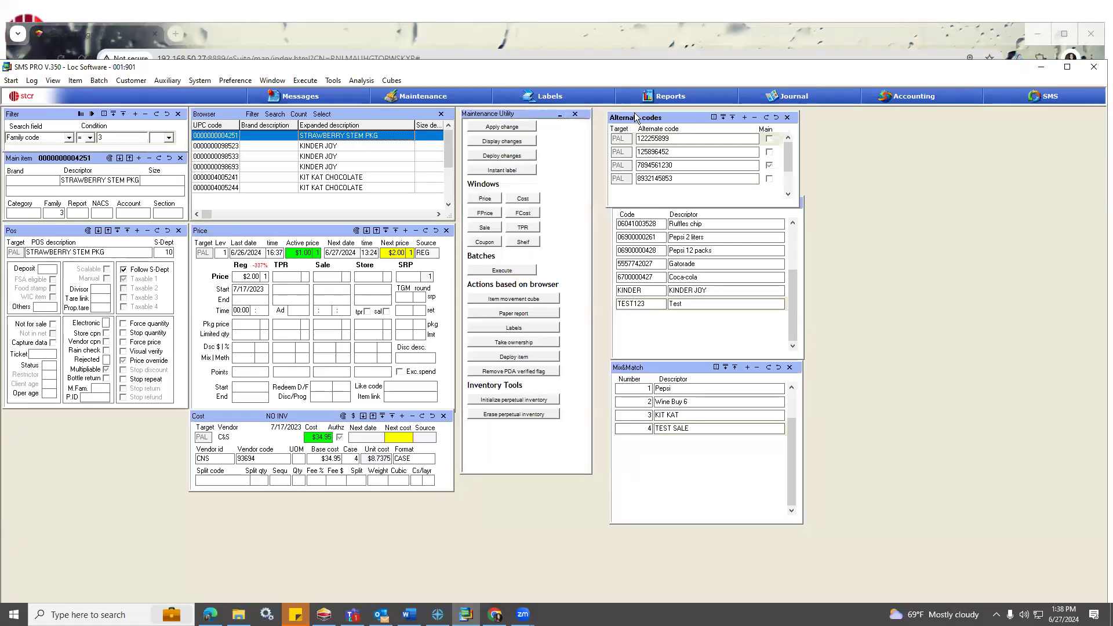